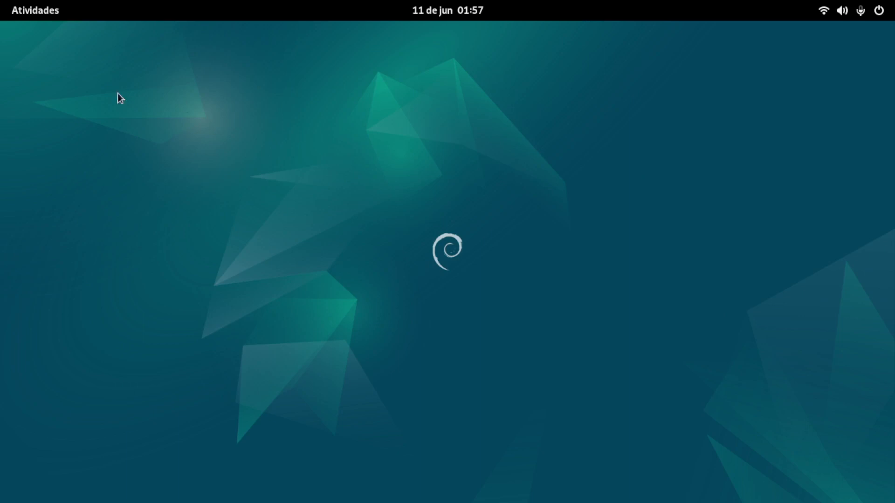
# Step: Open Software & Updates from the full list of installed applications
pyautogui.click(35, 10)
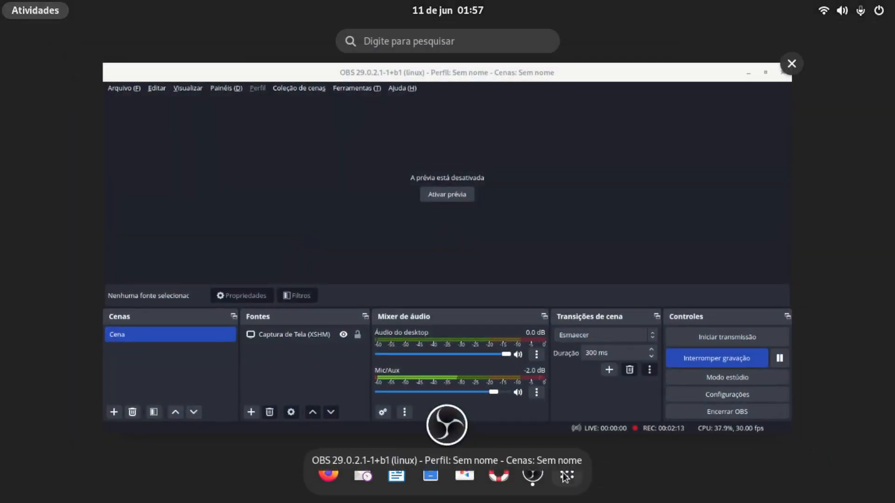
pyautogui.click(564, 473)
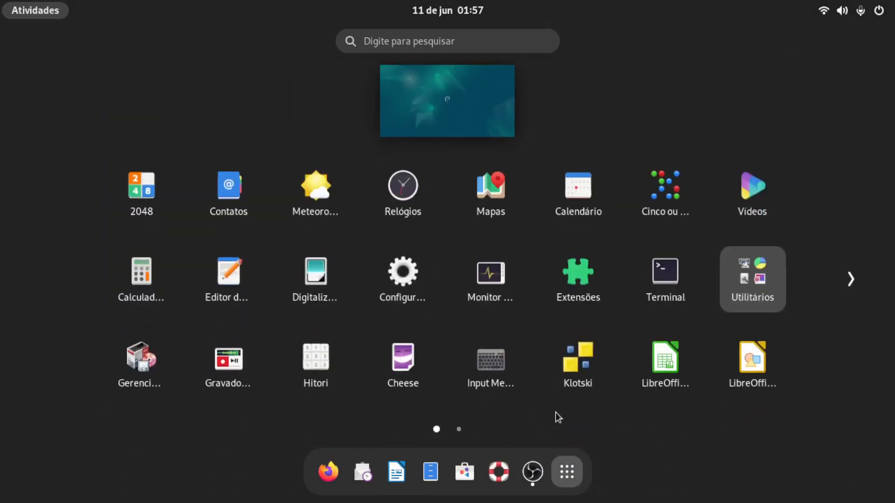
pyautogui.scroll(-1, 578, 350)
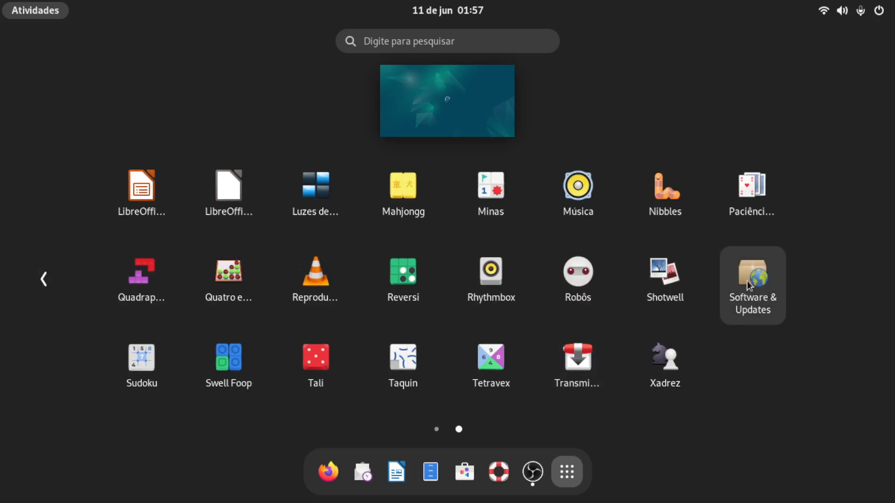
pyautogui.click(758, 288)
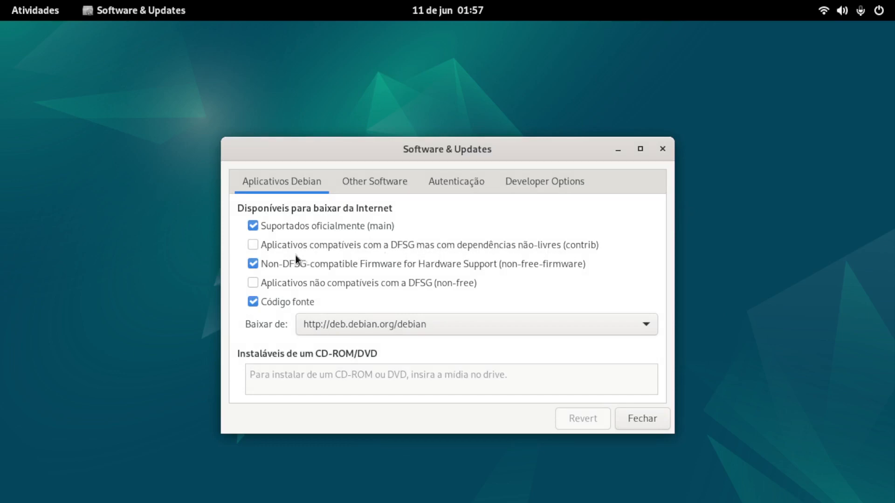
# Step: Enable the contrib software source for Debian and authenticate the change with the account password
pyautogui.click(256, 244)
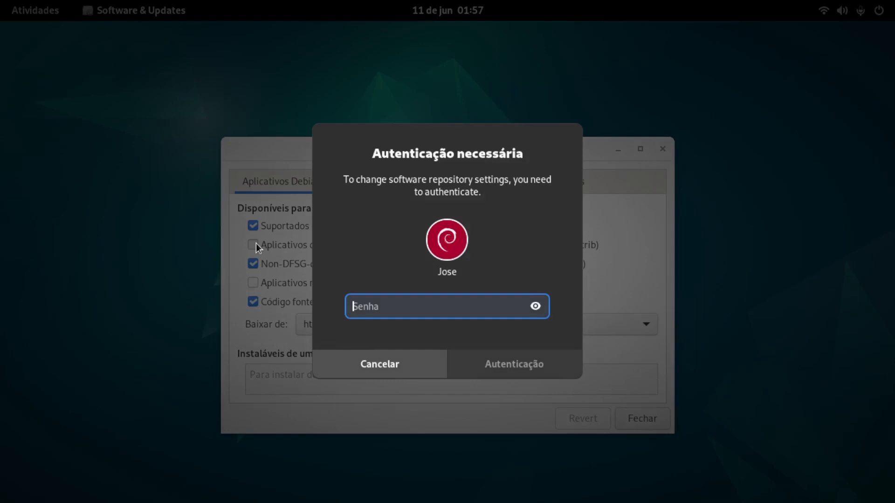
pyautogui.write('****')
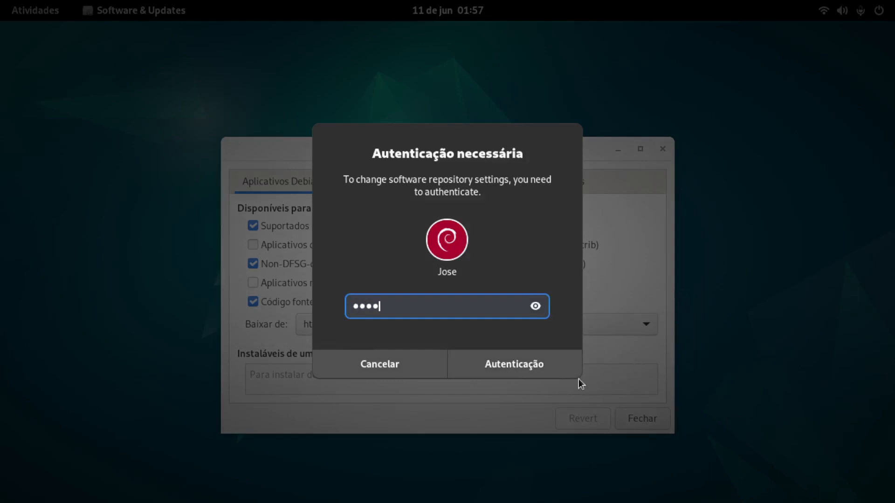
pyautogui.click(543, 359)
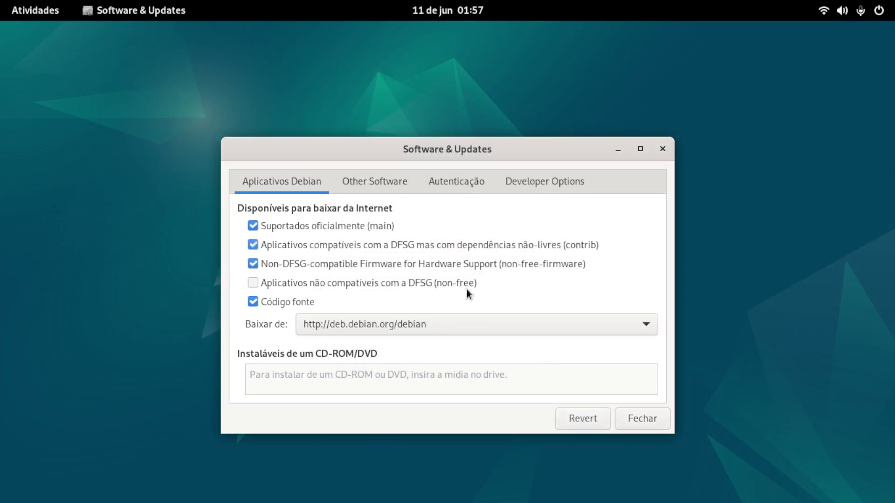
# Step: Enable the non-free software source as well, then close the repository settings and reload the available software information
pyautogui.click(253, 283)
pyautogui.click(633, 417)
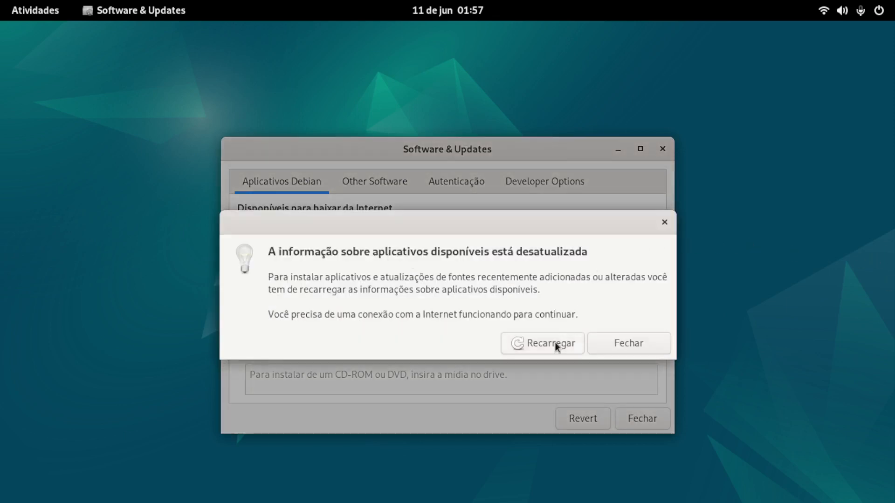
pyautogui.click(554, 343)
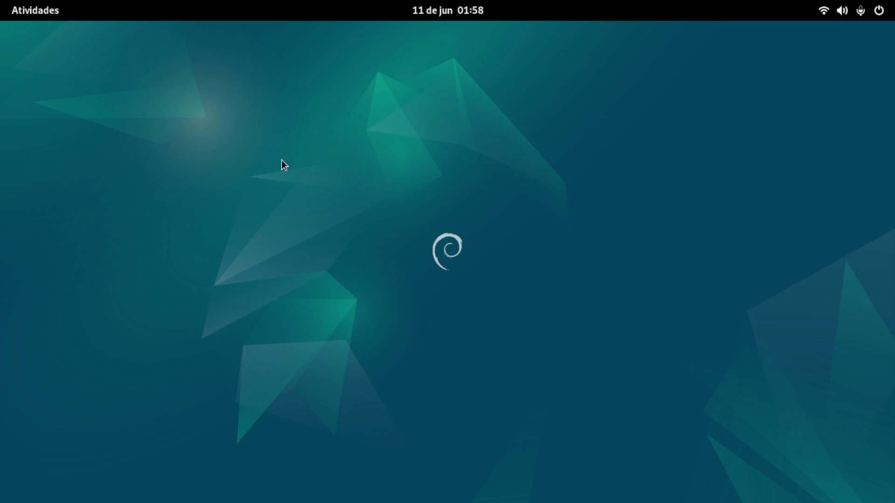
# Step: Pin the Terminal application to the dock favourites
pyautogui.click(43, 12)
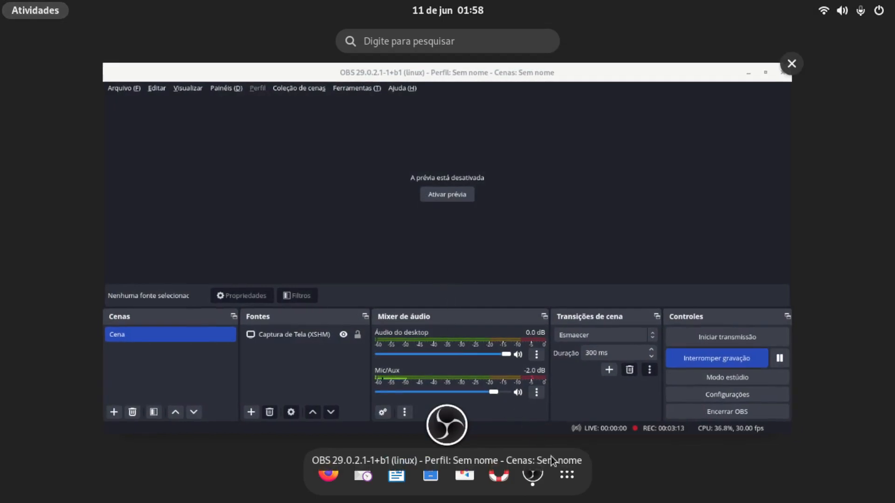
pyautogui.click(567, 475)
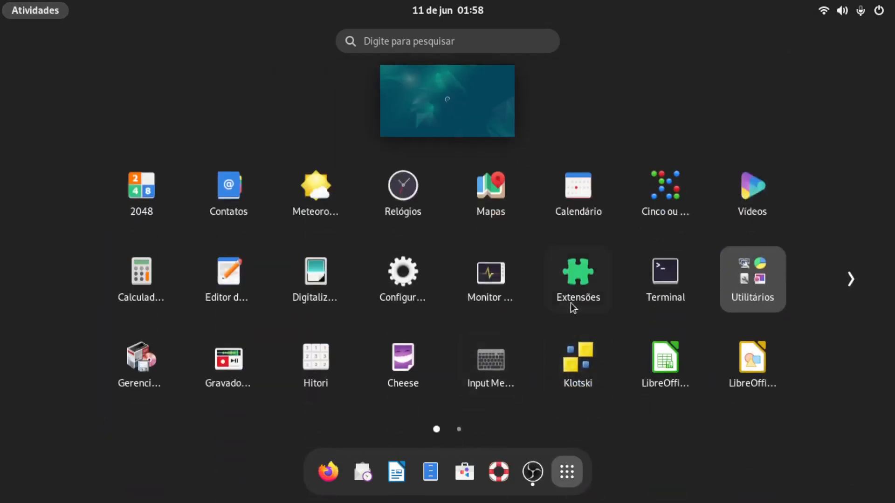
pyautogui.rightClick(668, 274)
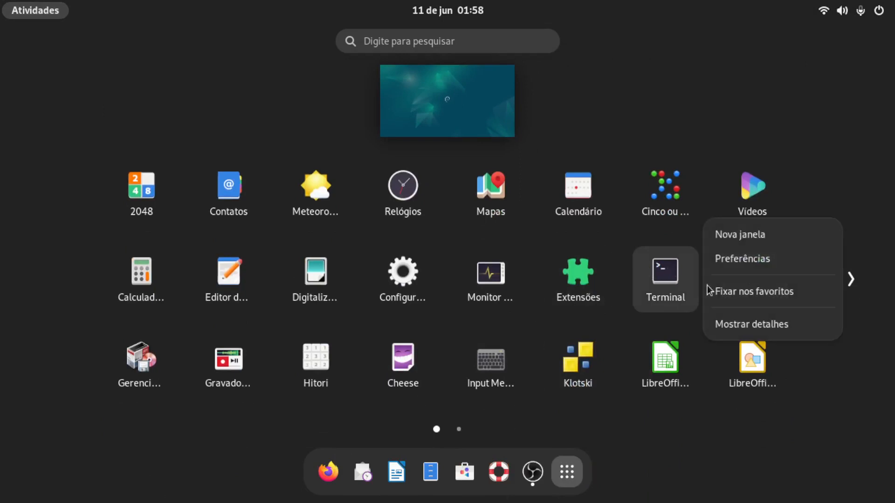
pyautogui.click(768, 293)
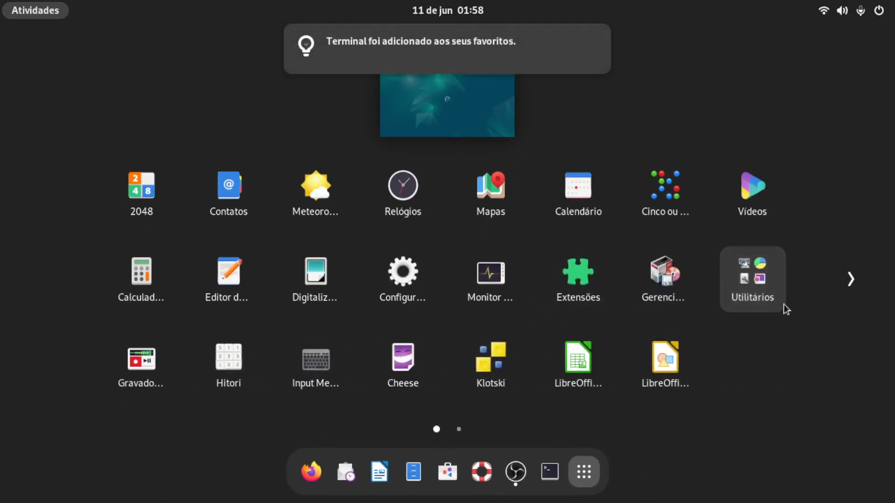
# Step: Open Terminal and refresh the package lists with "sudo apt update", entering the sudo password
pyautogui.click(557, 474)
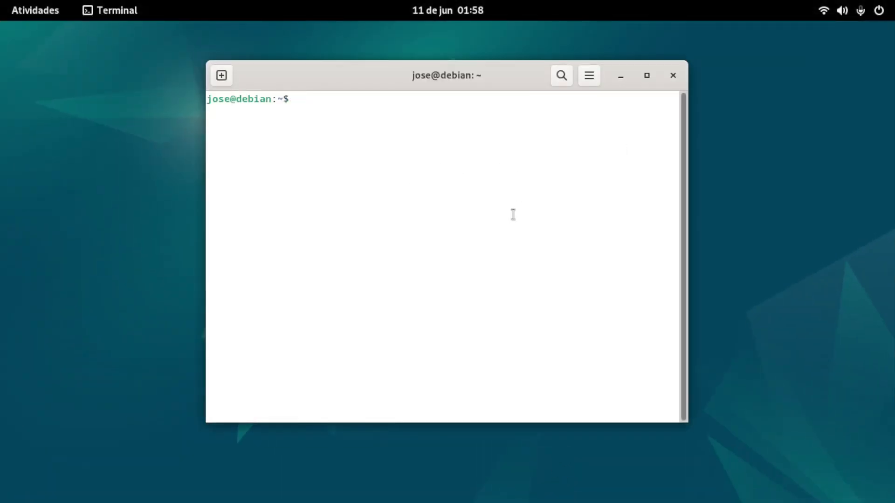
pyautogui.write('sudo apt')
pyautogui.write('update')
pyautogui.press('Return')
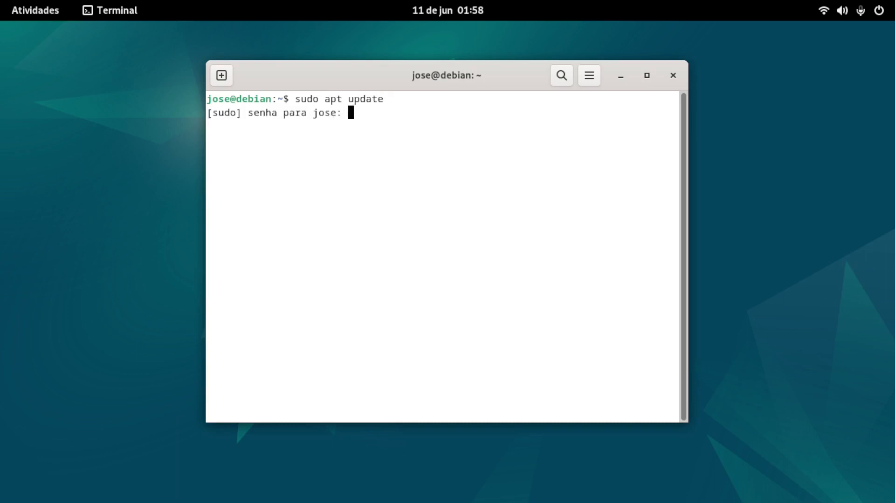
pyautogui.press('Return')
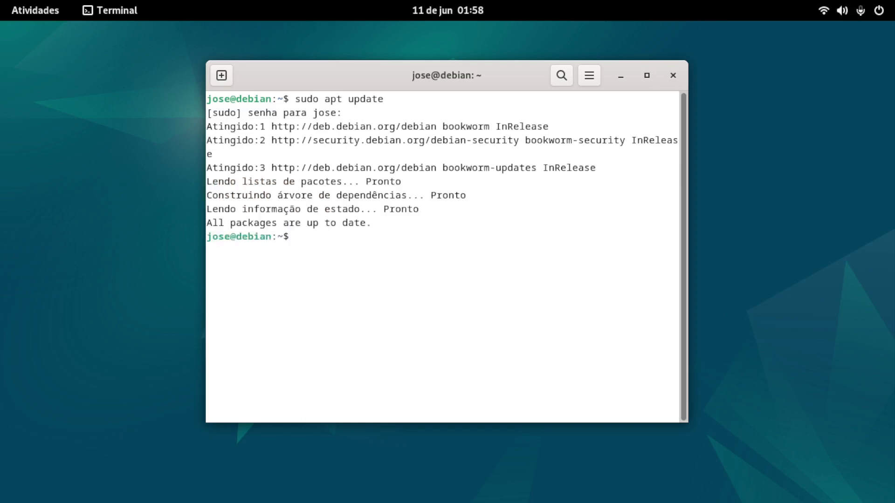
# Step: Upgrade the installed packages with "sudo apt upgrade" and clear the terminal output
pyautogui.write('sudo apt upgra')
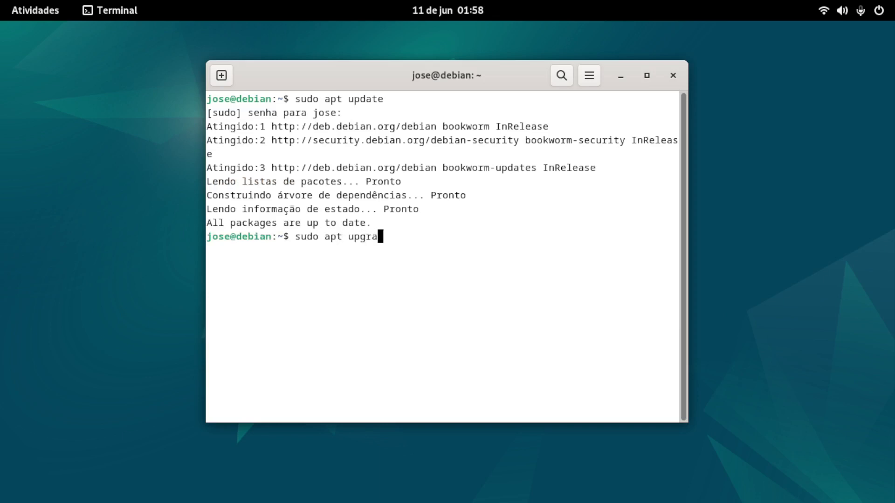
pyautogui.write('de')
pyautogui.press('Return')
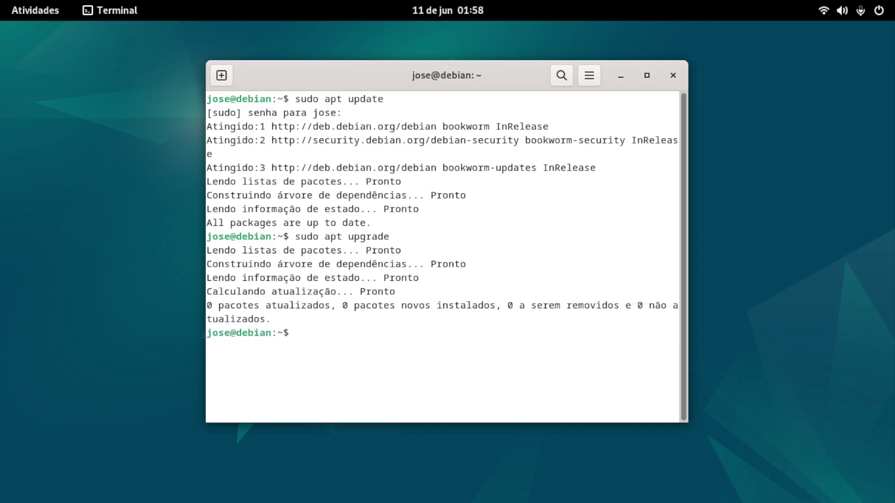
pyautogui.write('clear')
pyautogui.press('Return')
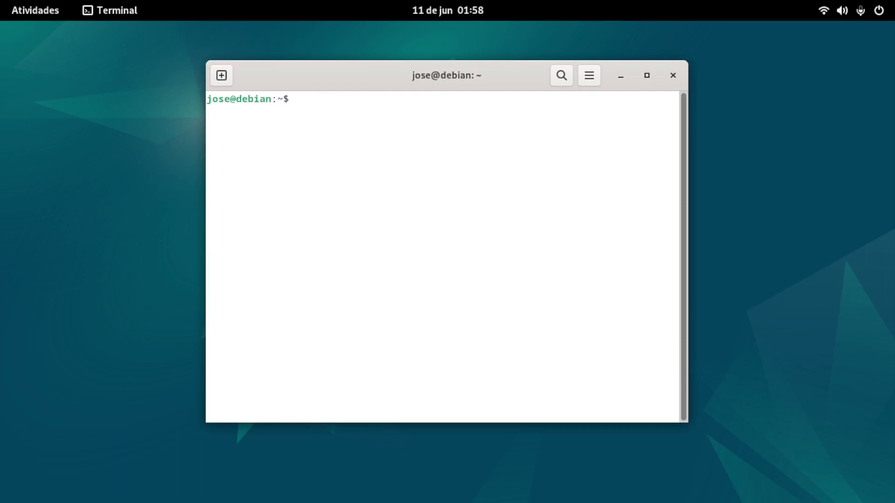
# Step: Run "sudo apt install ttf-mscorefonts-installer" to install the Microsoft core fonts
pyautogui.write('sudo apt install t')
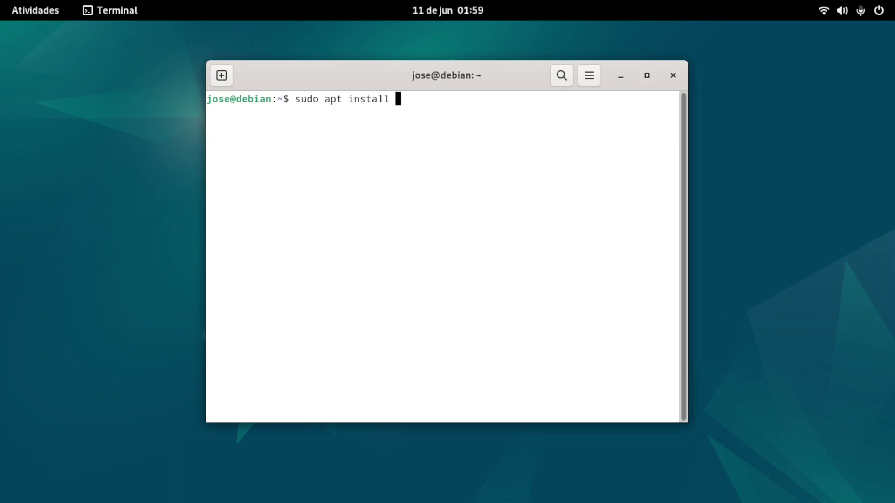
pyautogui.write('tf-mscorefonts')
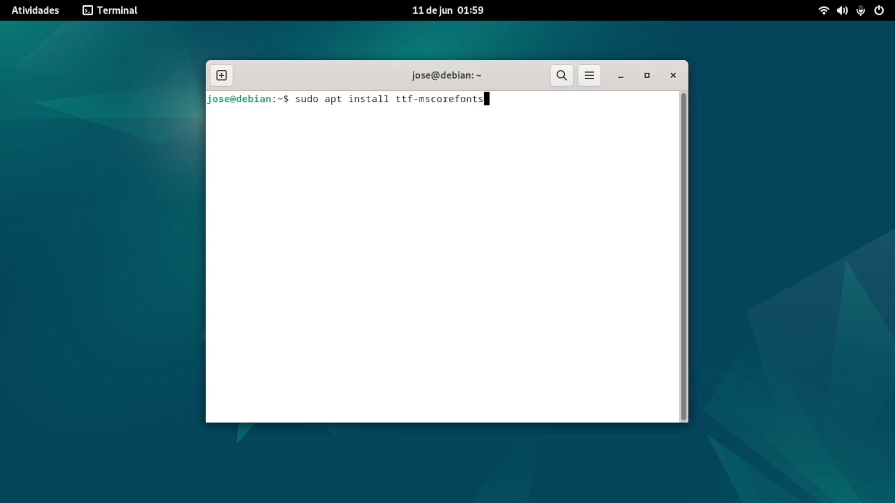
pyautogui.write('-installer')
pyautogui.press('Return')
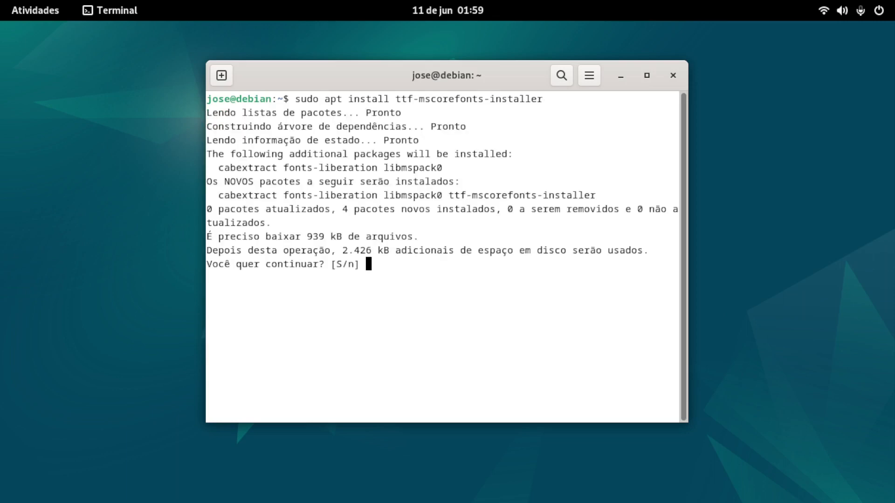
# Step: Confirm the font package installation with "s" and end the terminal session with "exit"
pyautogui.write('s')
pyautogui.press('Return')
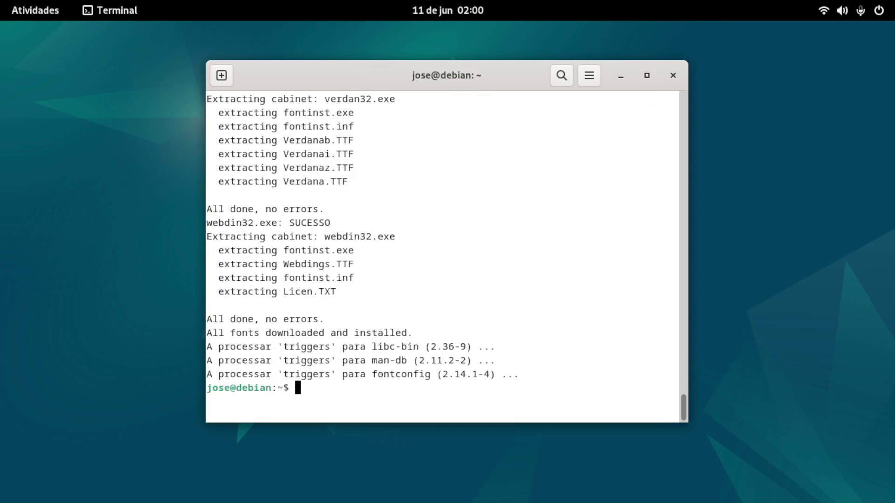
pyautogui.write('exit')
pyautogui.press('Return')
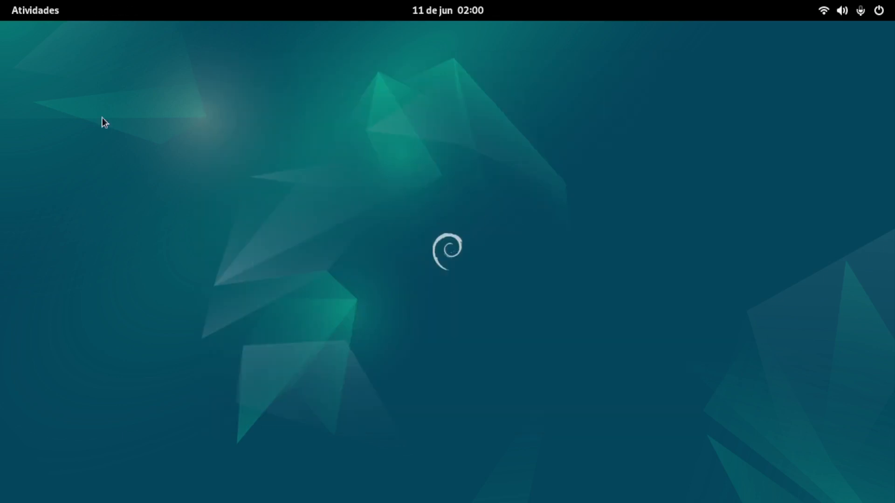
# Step: Open LibreOffice Start Center from the second page of the application list
pyautogui.click(42, 13)
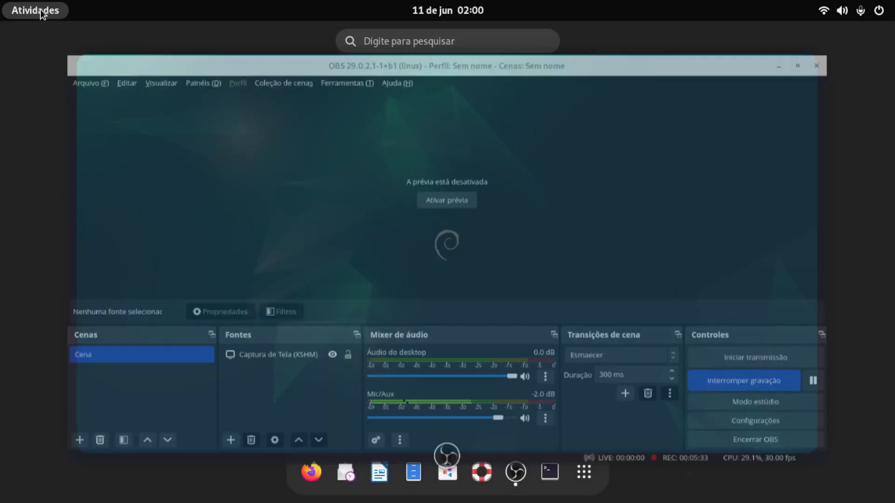
pyautogui.click(587, 475)
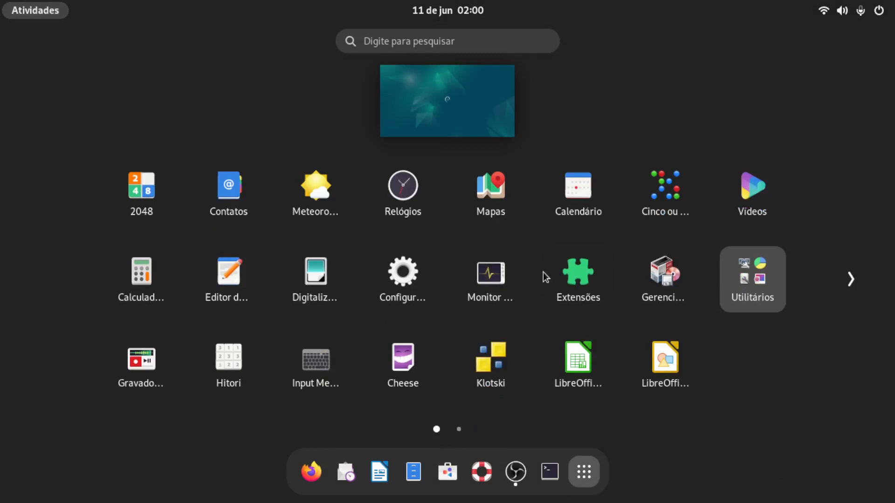
pyautogui.click(849, 280)
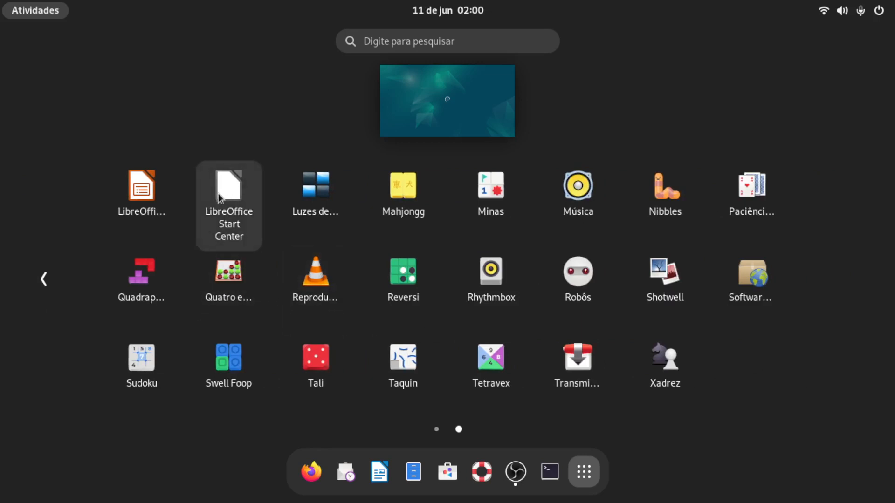
pyautogui.click(43, 279)
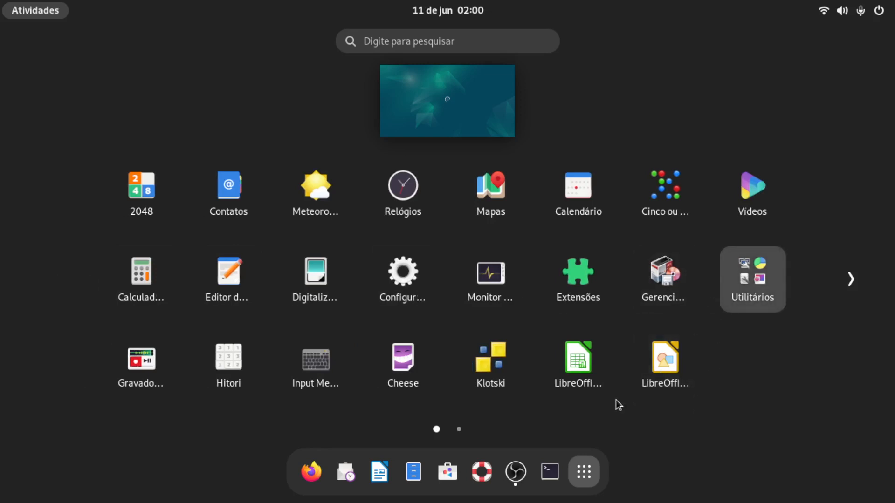
pyautogui.click(453, 427)
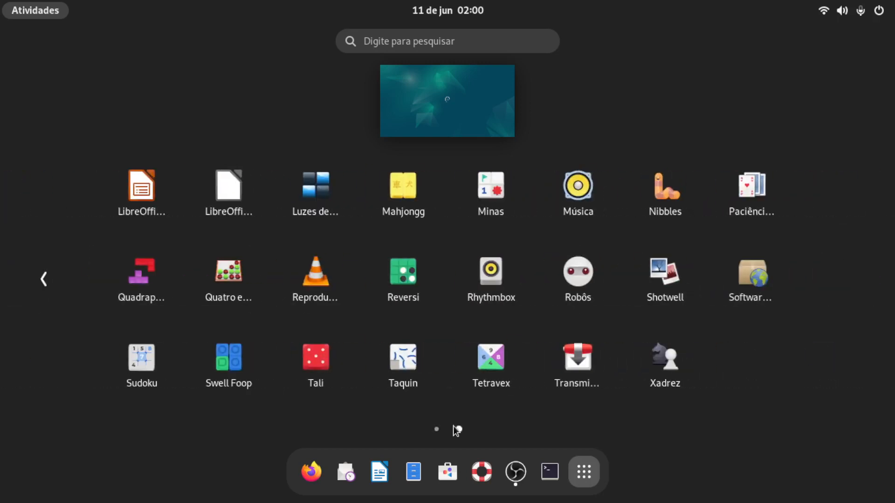
pyautogui.click(236, 198)
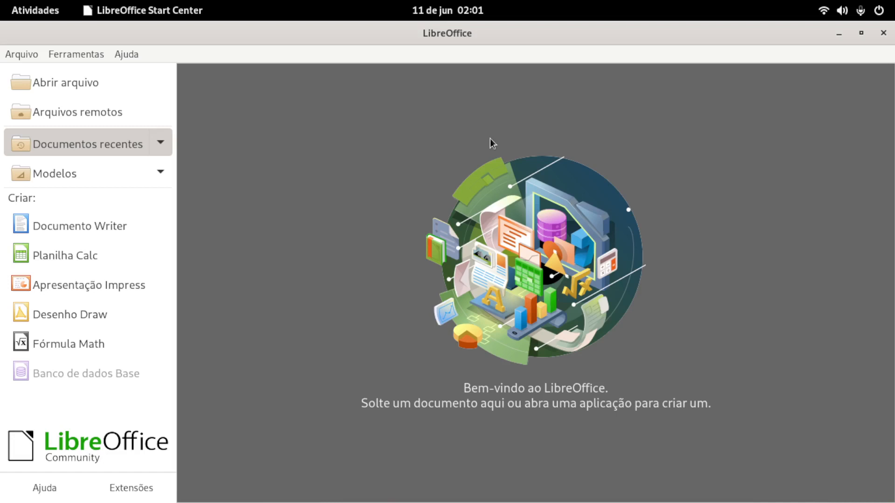
# Step: Create a new Writer document, turn off showing tips at startup and dismiss the tip of the day
pyautogui.click(118, 225)
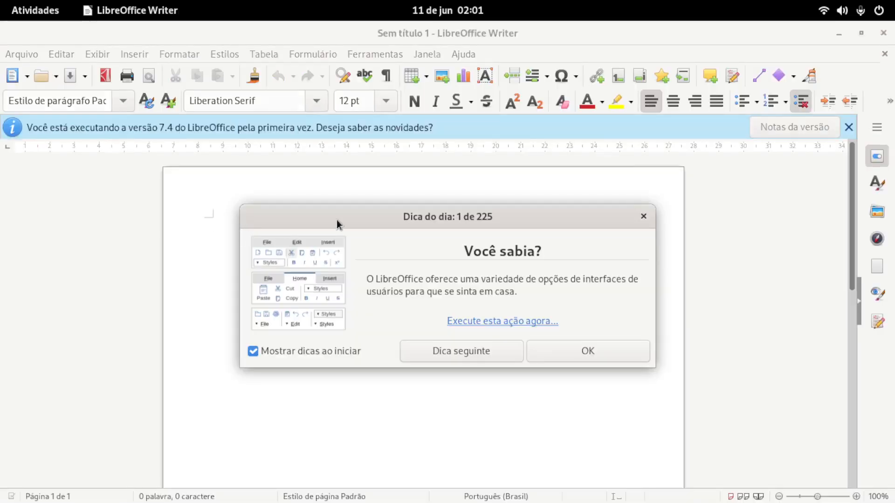
pyautogui.click(259, 355)
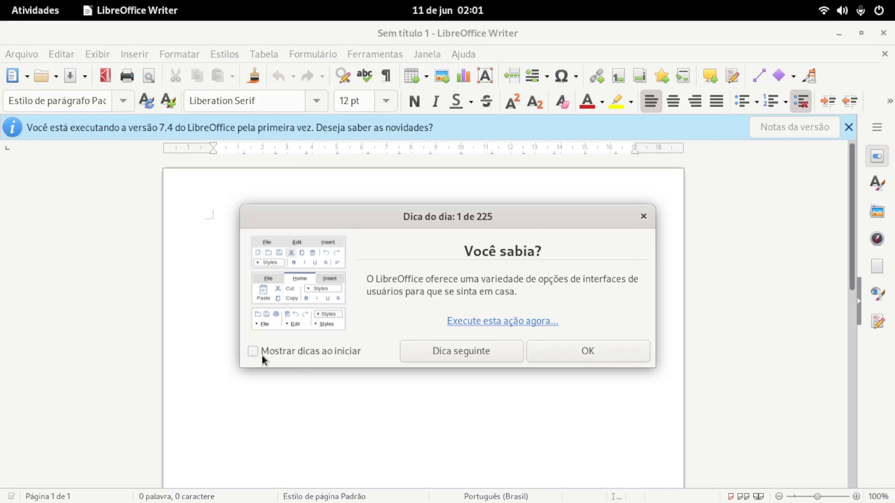
pyautogui.click(554, 357)
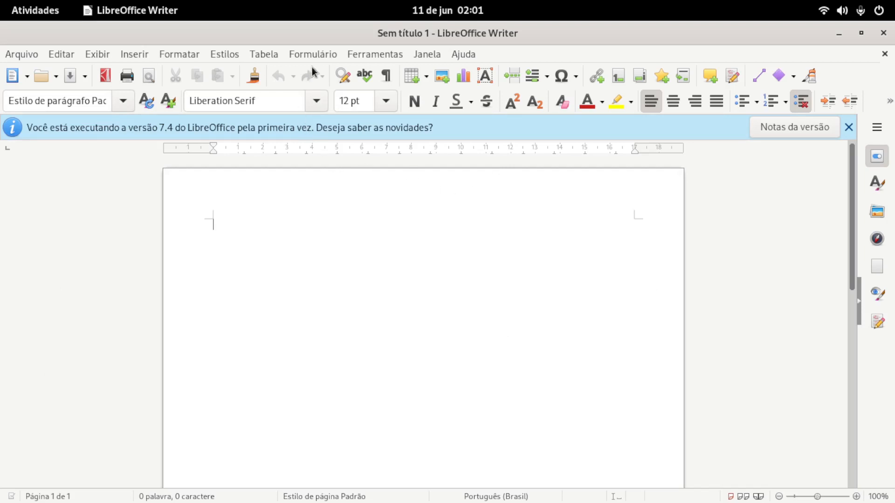
# Step: Display the vertical ruler in the blank Writer document
pyautogui.click(104, 55)
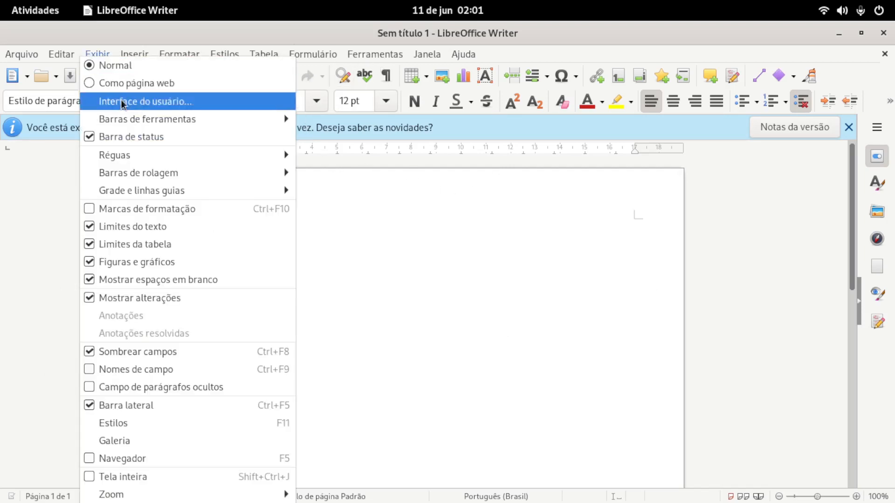
pyautogui.moveTo(167, 155)
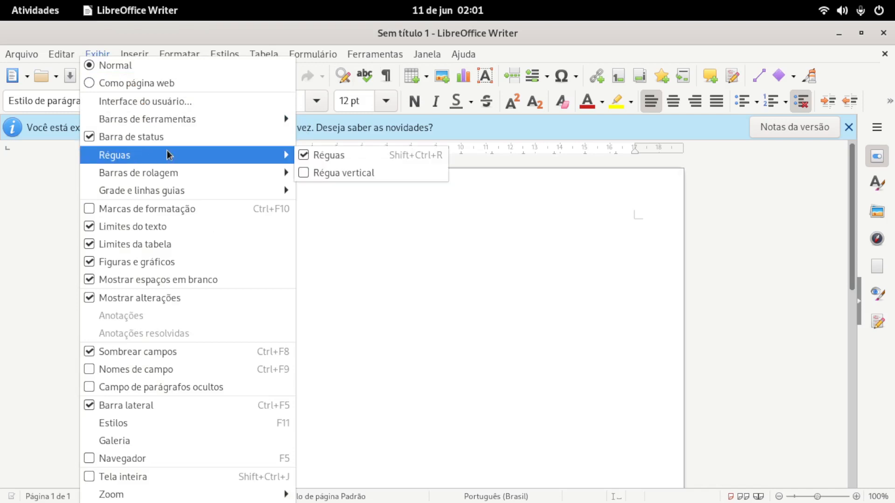
pyautogui.click(322, 172)
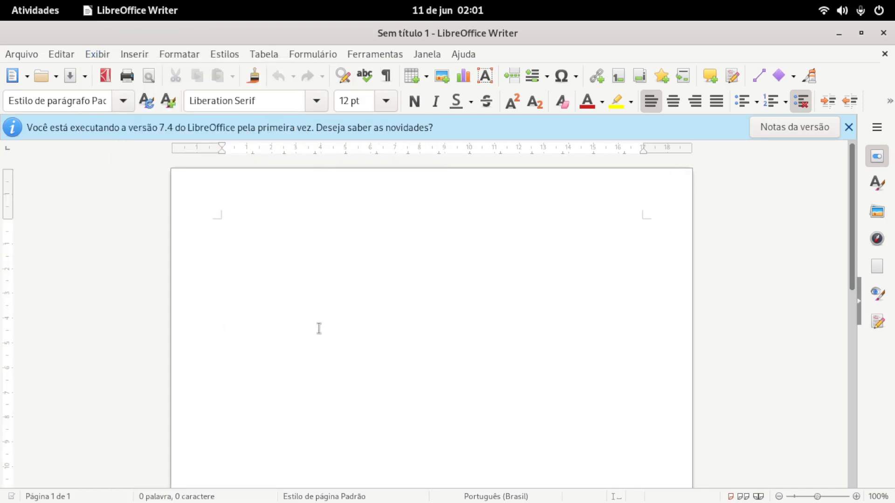
# Step: Look through the available fonts for the installed Microsoft typefaces without changing the font, and close Writer
pyautogui.click(318, 102)
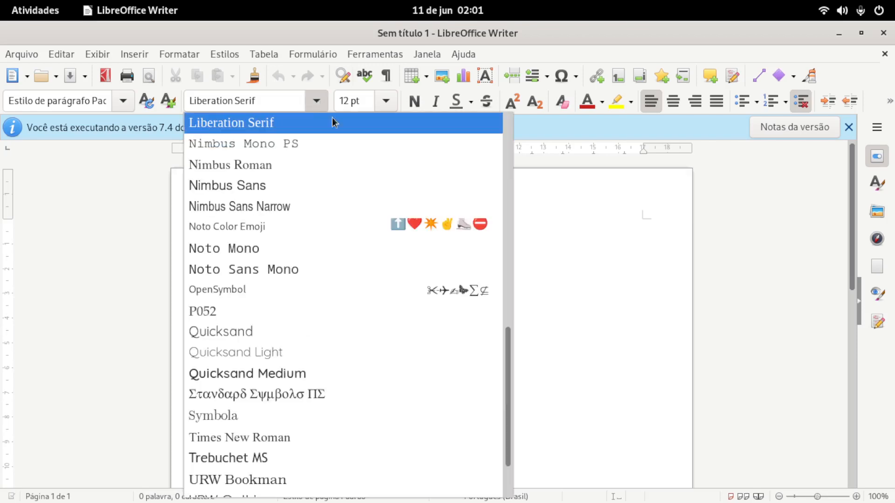
pyautogui.moveTo(506, 349); pyautogui.dragTo(499, 114)
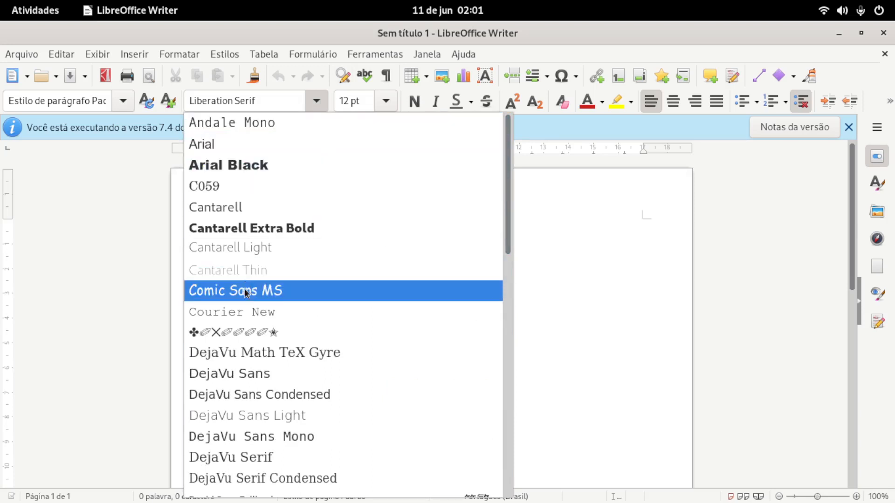
pyautogui.moveTo(506, 213); pyautogui.dragTo(533, 465)
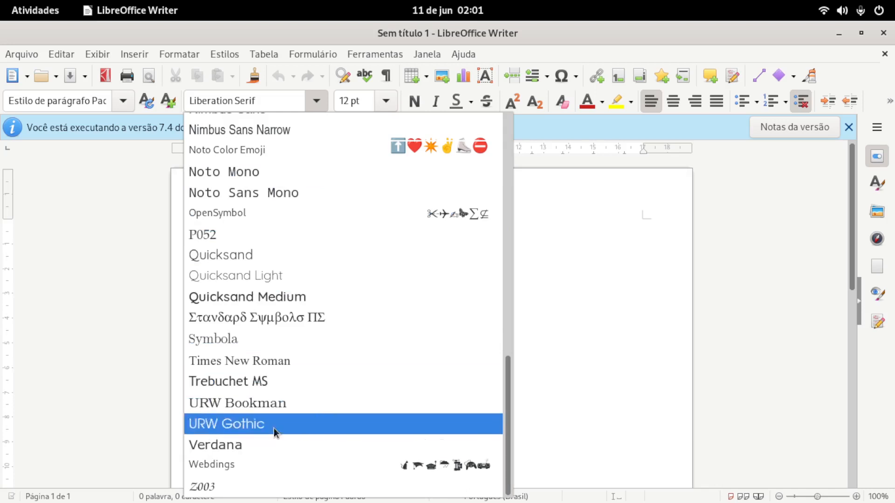
pyautogui.click(567, 292)
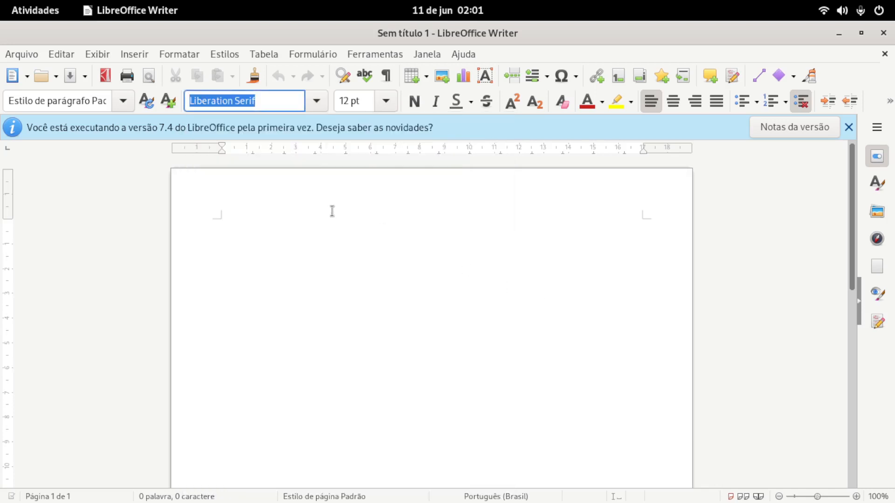
pyautogui.click(881, 33)
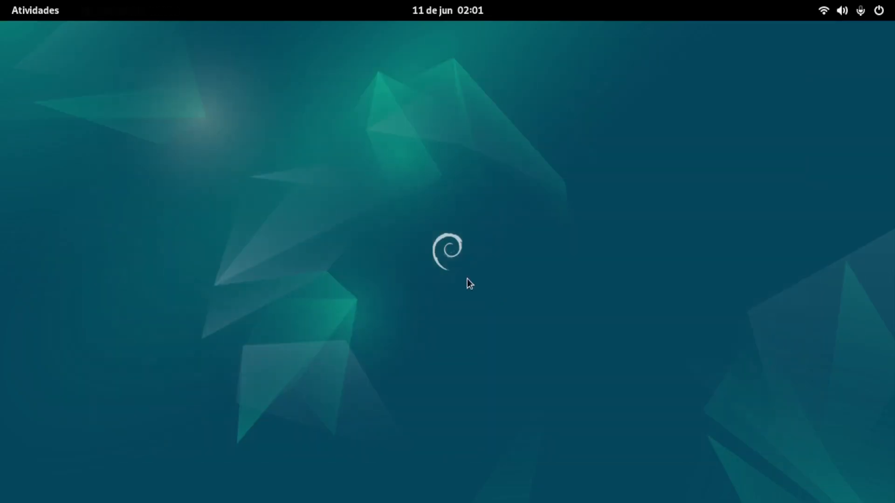
# Step: Open the Ajustes application from the Utilitários folder of the application list
pyautogui.click(34, 17)
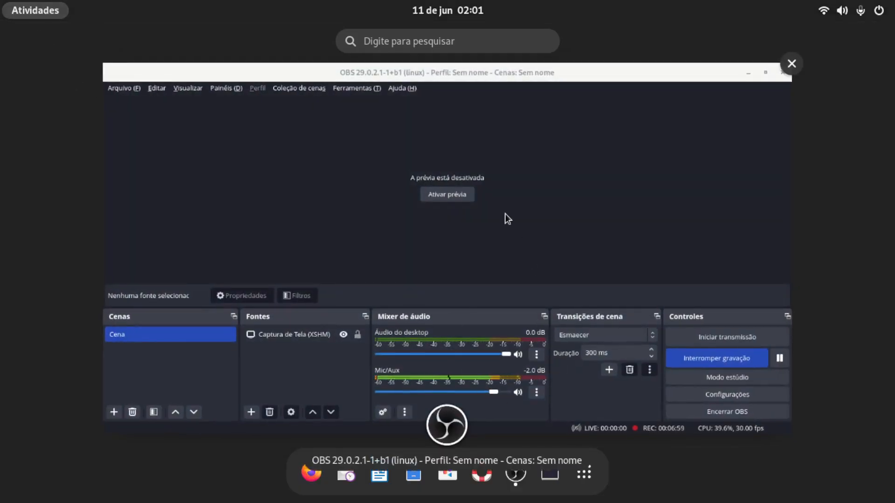
pyautogui.click(27, 15)
pyautogui.click(27, 15)
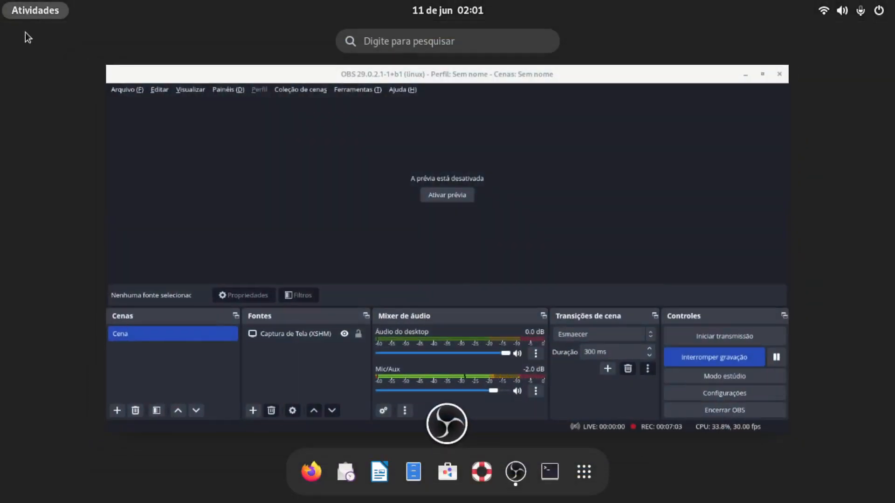
pyautogui.click(584, 472)
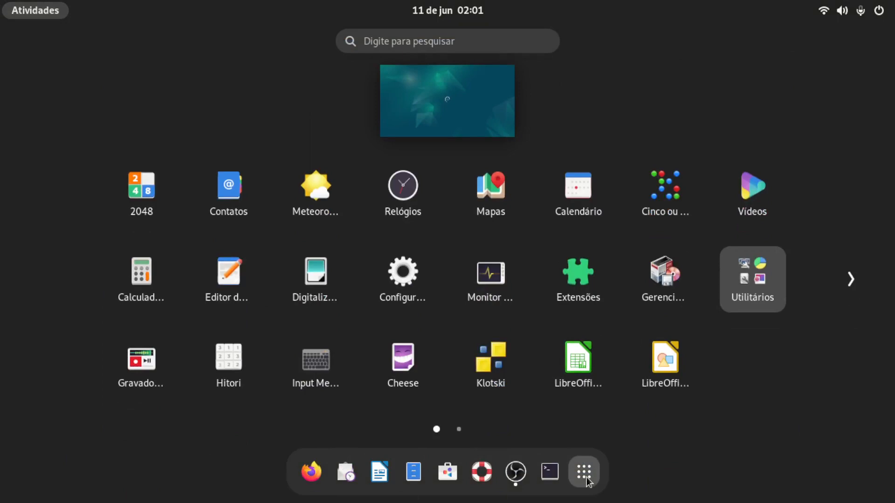
pyautogui.click(738, 299)
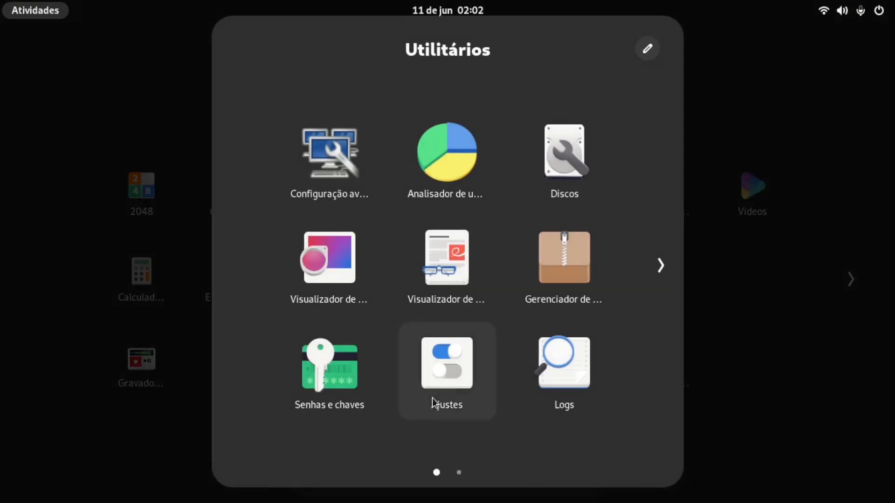
pyautogui.click(455, 369)
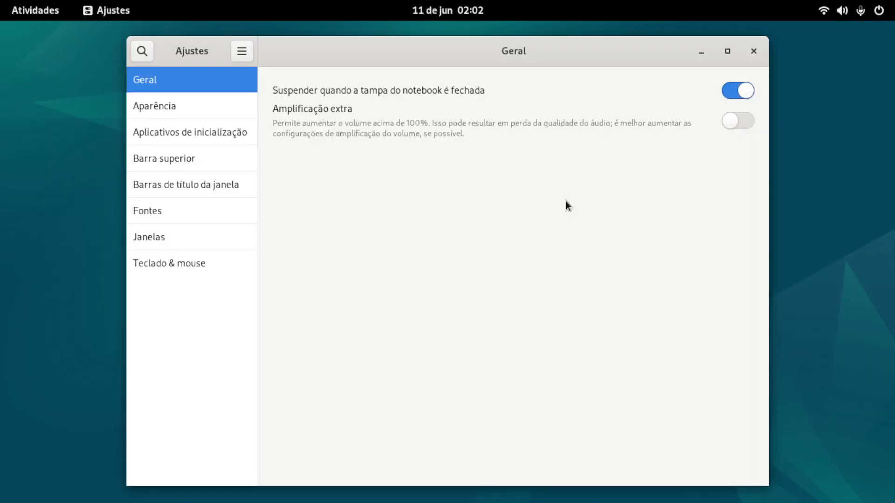
# Step: Try turning the Maximizar and Minimizar title bar buttons off and back on in Ajustes
pyautogui.click(176, 185)
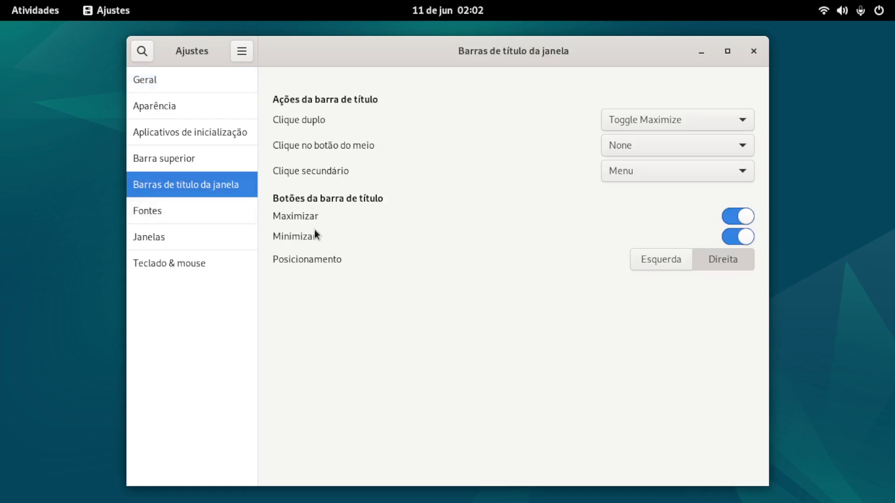
pyautogui.click(732, 218)
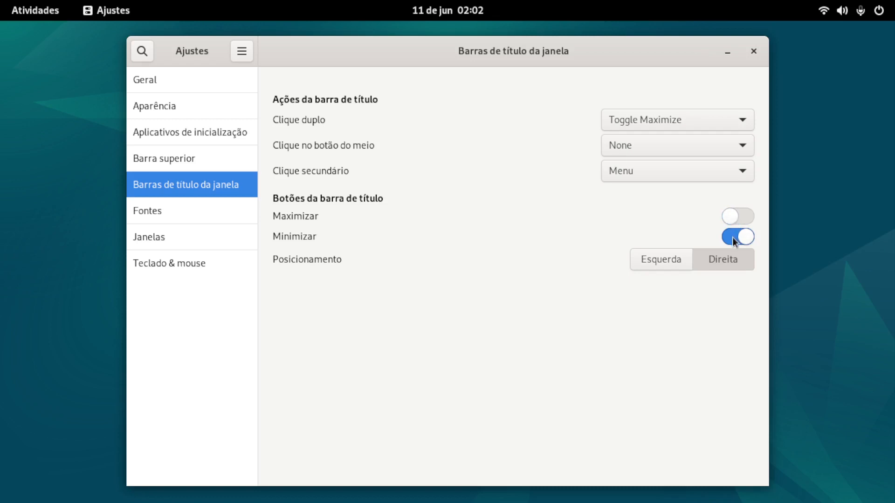
pyautogui.click(732, 237)
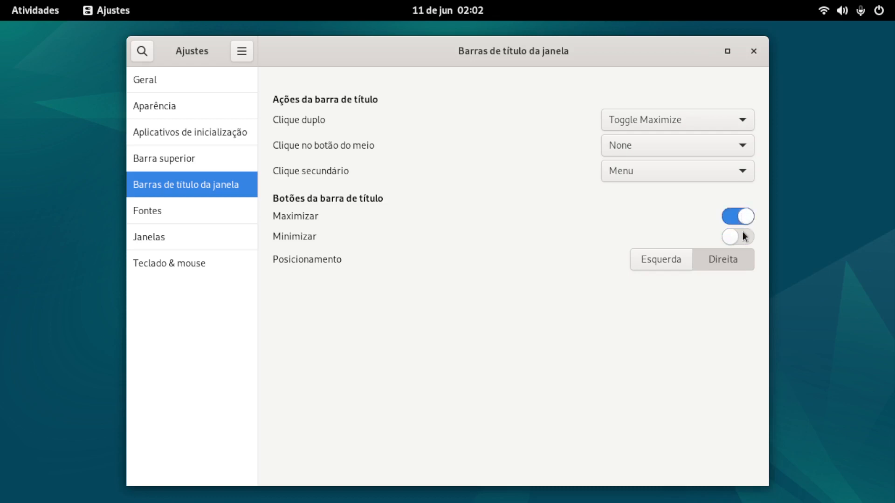
pyautogui.click(743, 236)
# Step: Try the Dedos option for the touchpad's mouse click emulation and restore the Área option
pyautogui.click(174, 264)
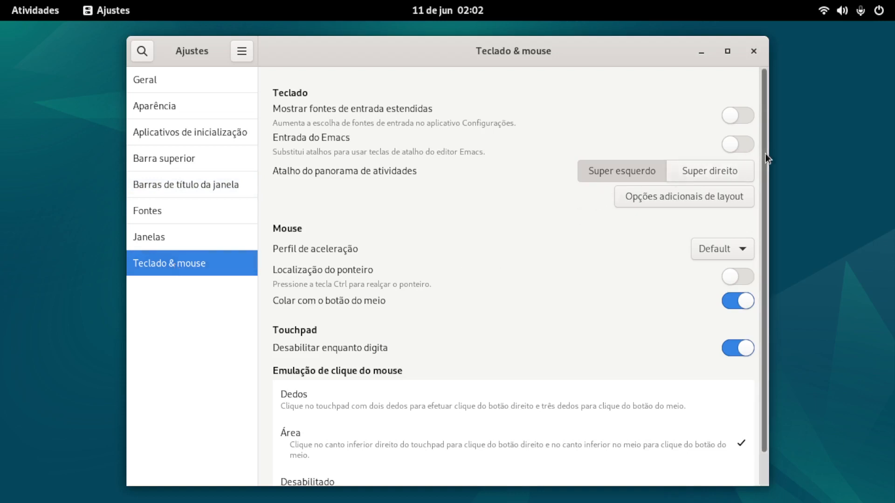
pyautogui.moveTo(765, 153); pyautogui.dragTo(772, 225)
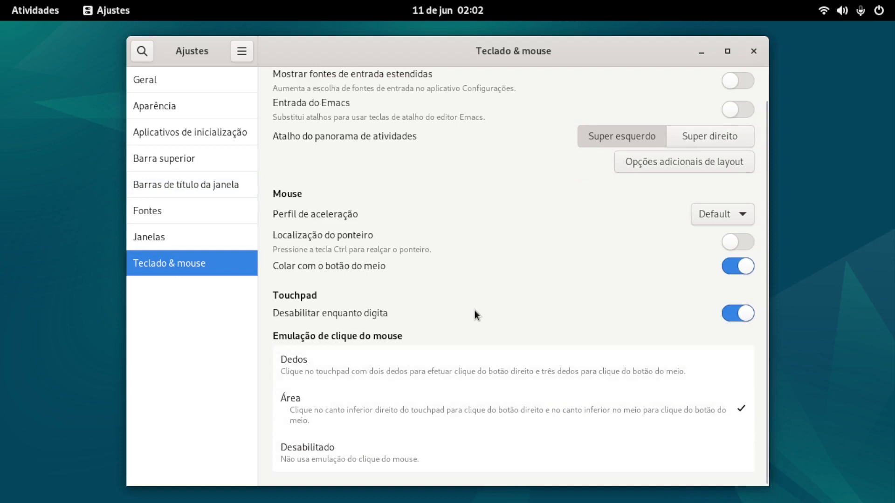
pyautogui.click(681, 373)
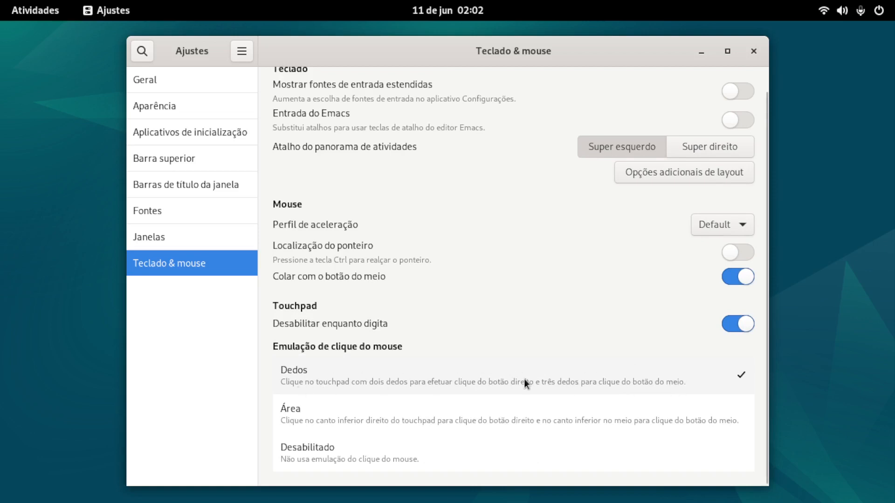
pyautogui.click(735, 419)
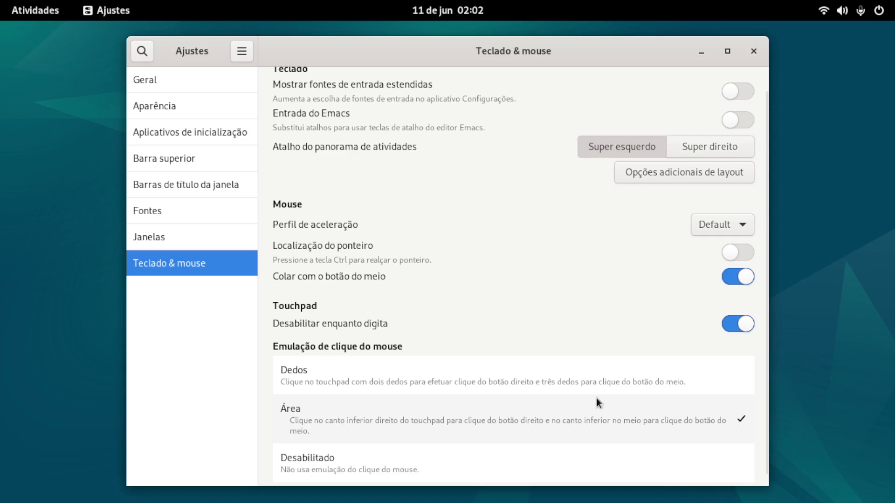
# Step: Review the Aparência and Geral settings in Ajustes and close the application
pyautogui.click(148, 106)
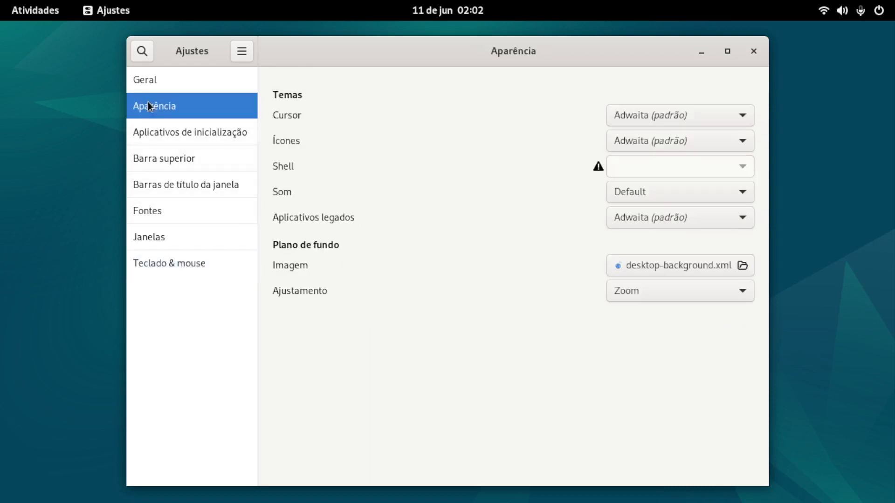
pyautogui.click(189, 90)
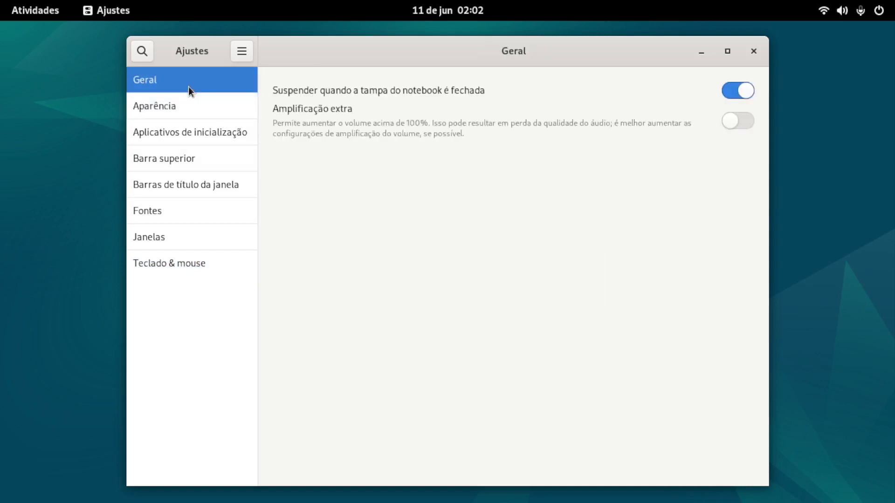
pyautogui.click(753, 51)
# Step: Open the system's Configurações from the application list and set the Aparência style to Escuro
pyautogui.click(46, 12)
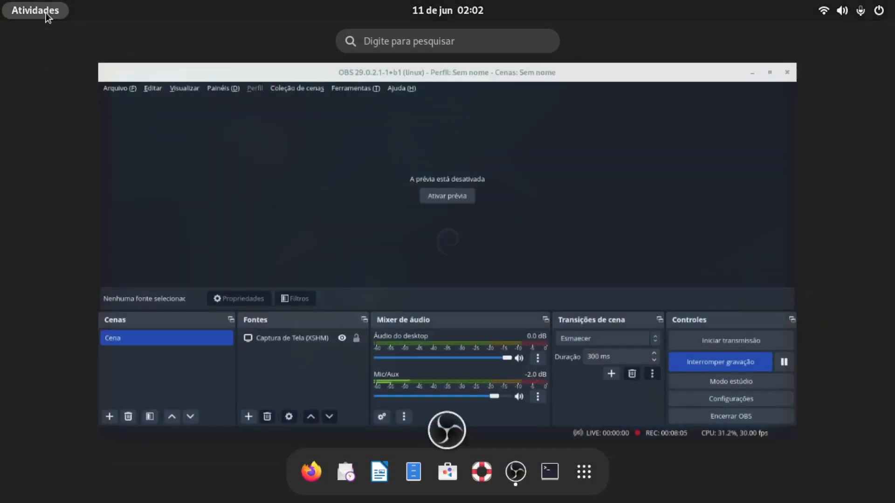
pyautogui.click(582, 474)
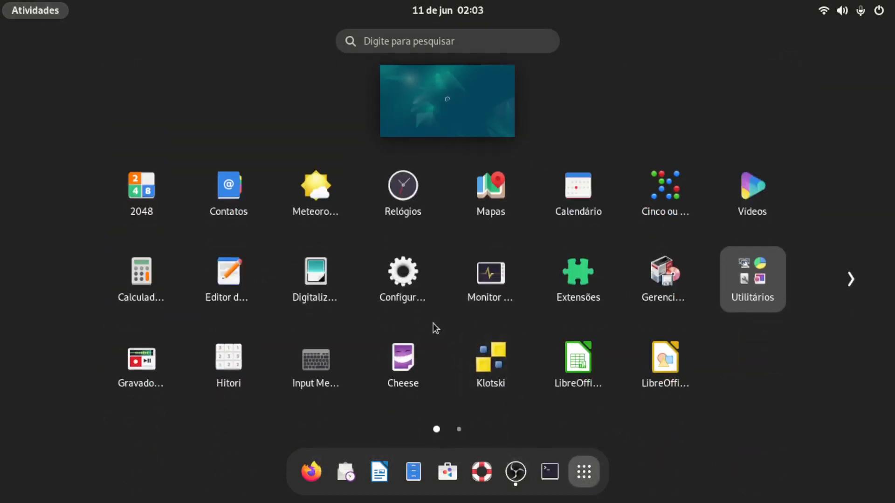
pyautogui.click(412, 281)
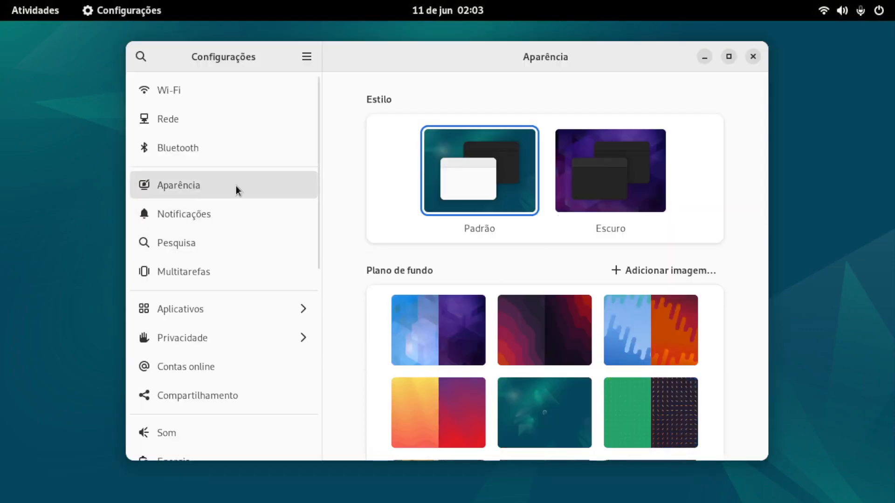
pyautogui.click(619, 169)
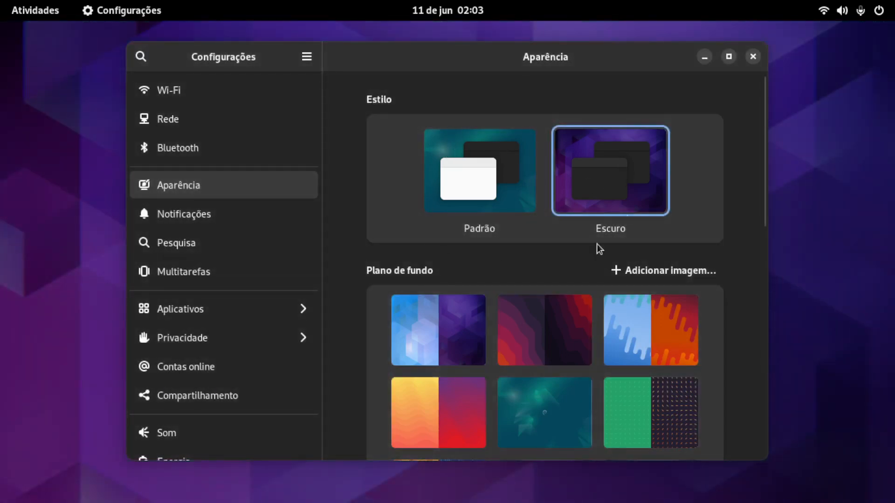
pyautogui.moveTo(390, 62); pyautogui.dragTo(402, 46)
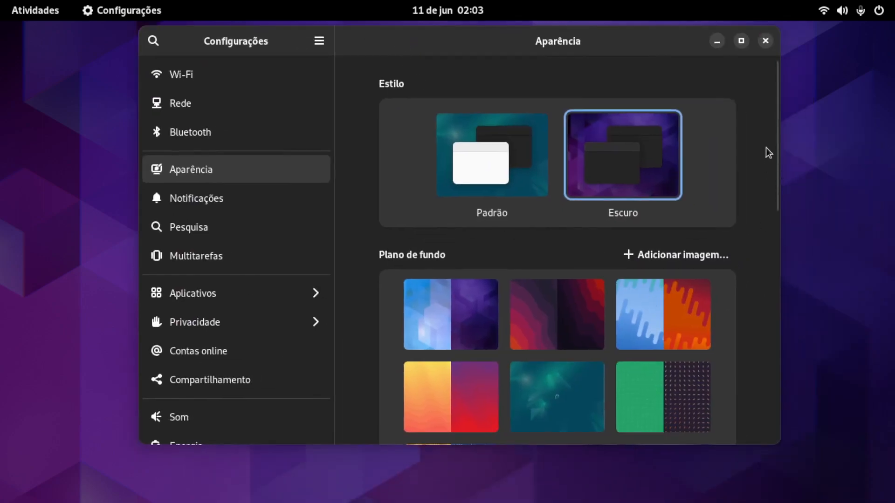
# Step: Try the plain teal Debian swirl wallpaper and the blue and purple hexagon wallpaper as desktop backgrounds
pyautogui.moveTo(777, 136); pyautogui.dragTo(718, 264)
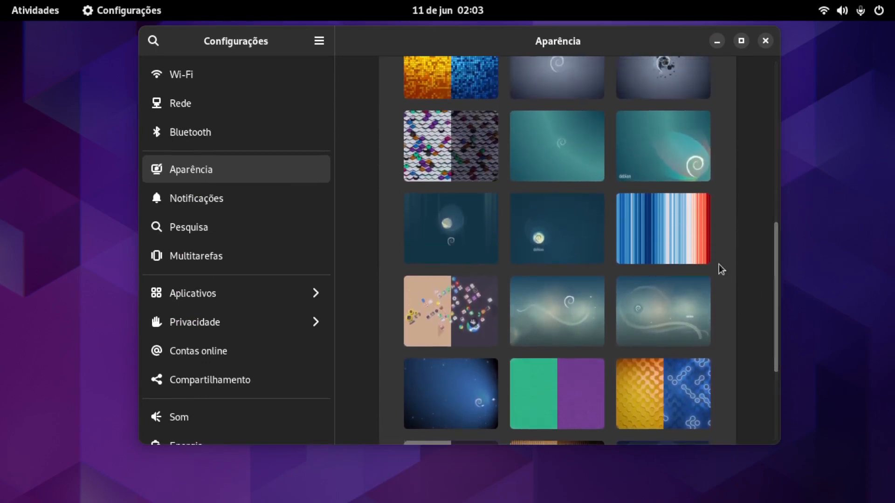
pyautogui.click(525, 132)
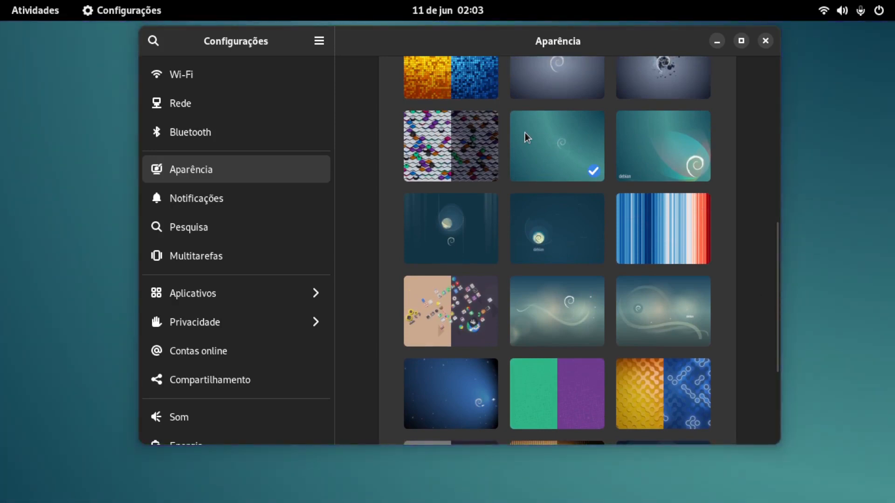
pyautogui.moveTo(513, 43); pyautogui.dragTo(496, 111)
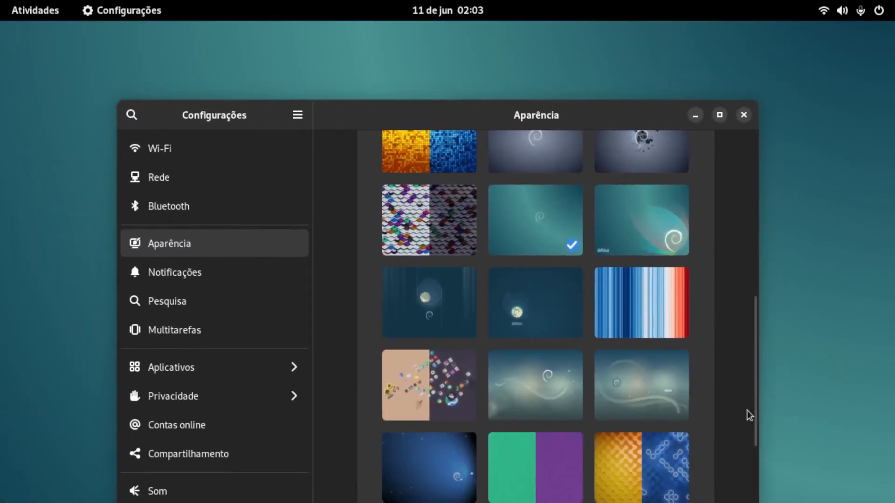
pyautogui.moveTo(752, 394); pyautogui.dragTo(767, 275)
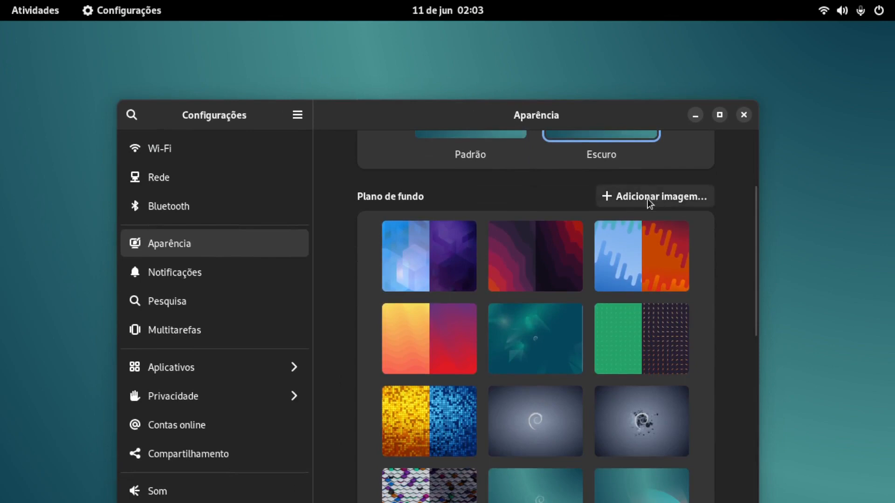
pyautogui.click(416, 247)
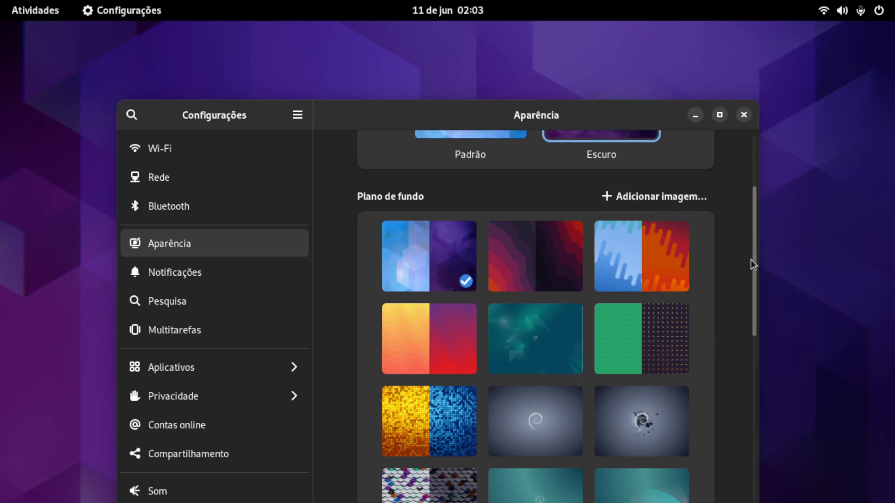
# Step: Set the desktop background to the plain teal wallpaper with the centred Debian swirl and close Configurações
pyautogui.moveTo(757, 268); pyautogui.dragTo(761, 331)
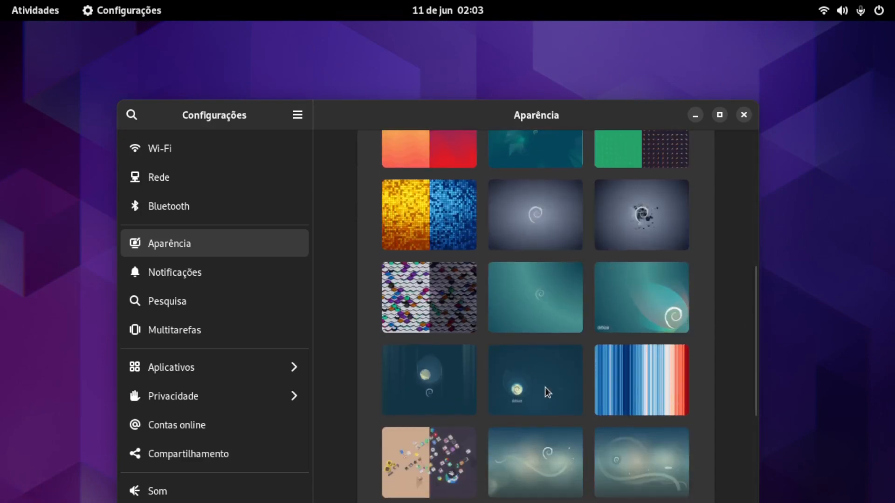
pyautogui.click(536, 319)
pyautogui.moveTo(468, 118); pyautogui.dragTo(456, 97)
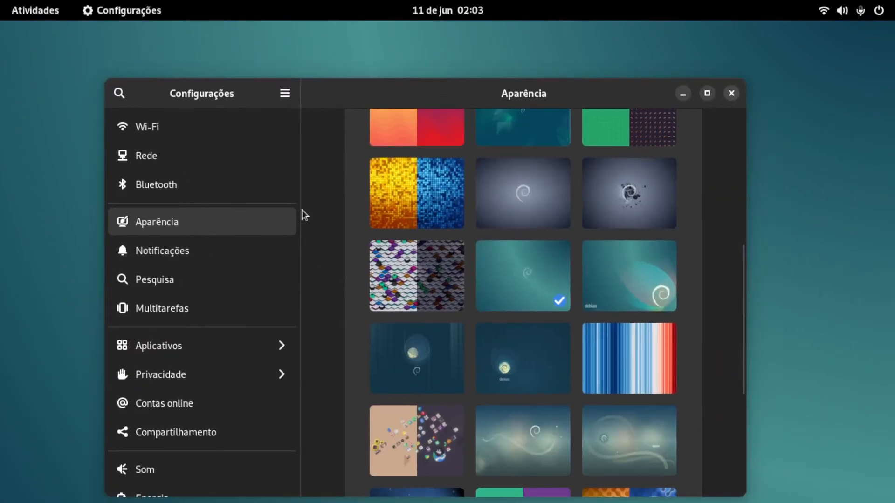
pyautogui.moveTo(296, 230); pyautogui.dragTo(296, 191)
pyautogui.click(731, 94)
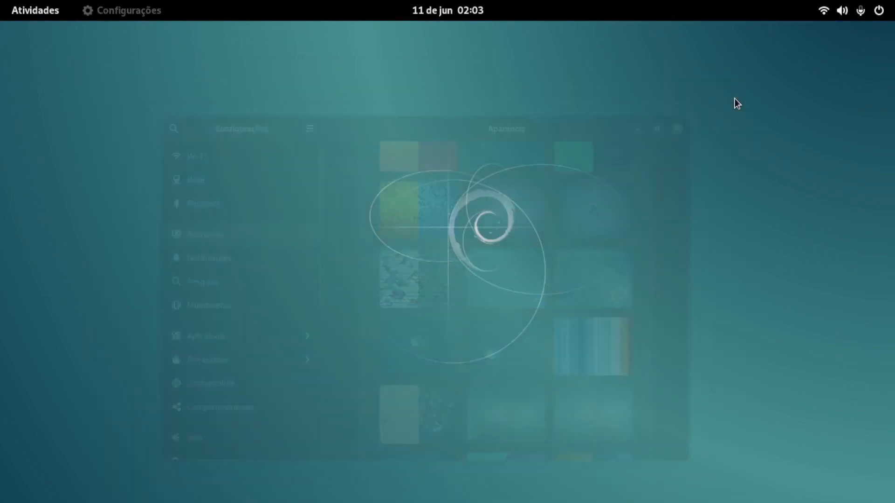
# Step: Switch to Terminal and check for the C compiler with gcc --version
pyautogui.click(30, 10)
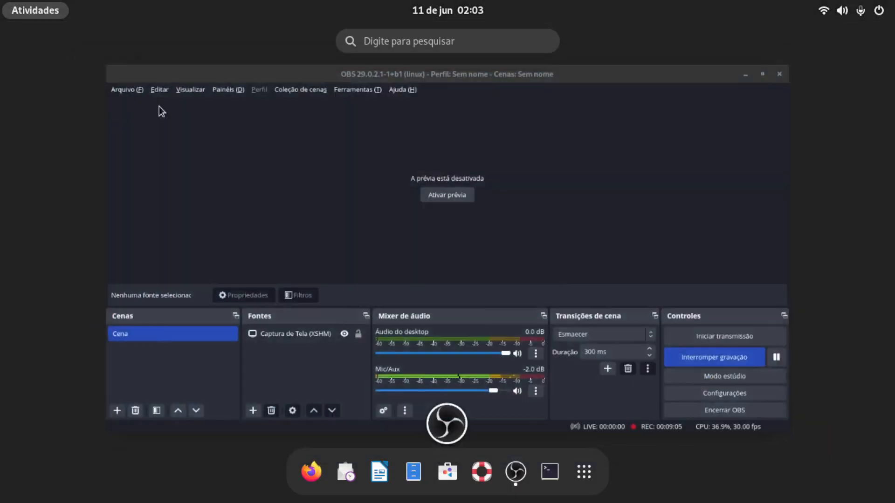
pyautogui.click(553, 476)
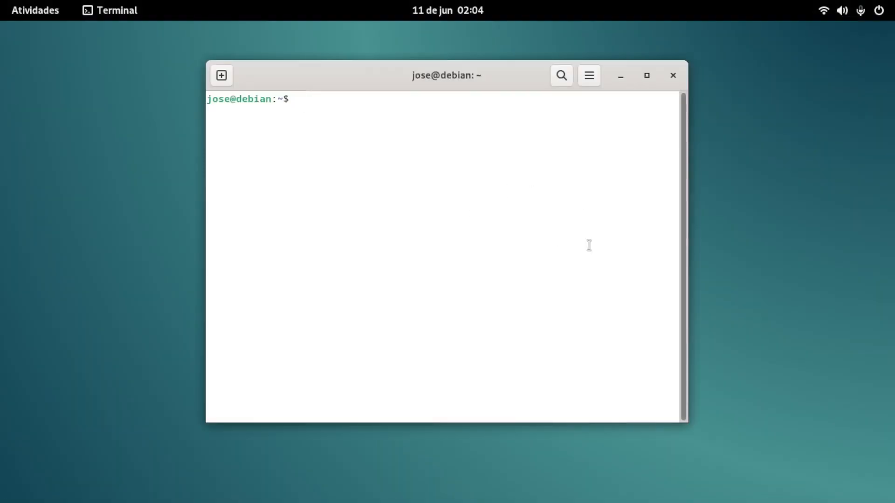
pyautogui.write('gcc --version')
pyautogui.press('Return')
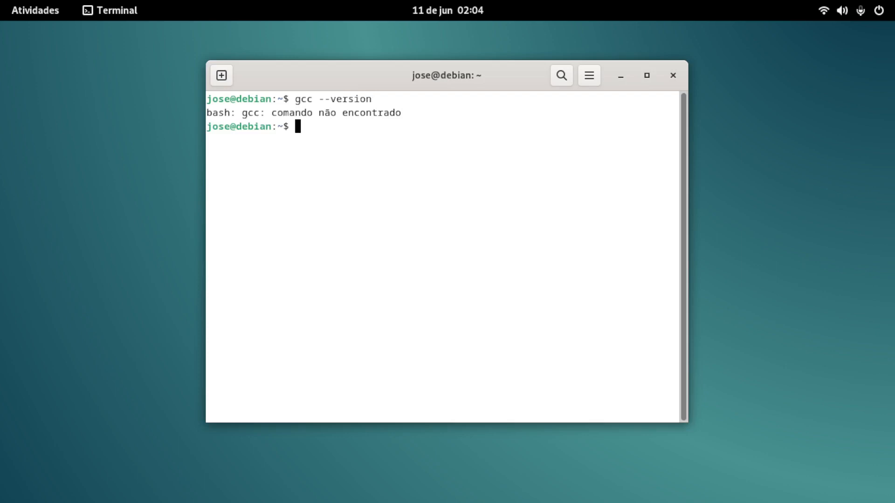
# Step: Start installing the compiler package with sudo apt install build-essential
pyautogui.write('sudo apt insta')
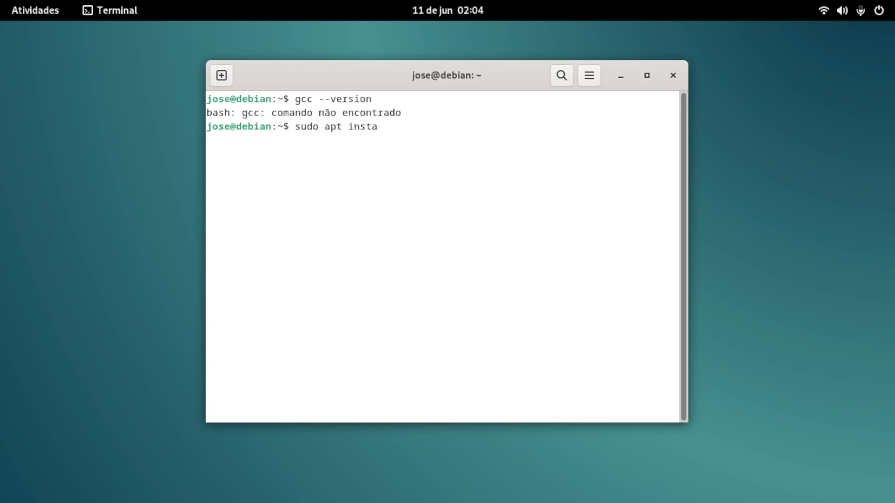
pyautogui.write('ll build-essential')
pyautogui.press('Return')
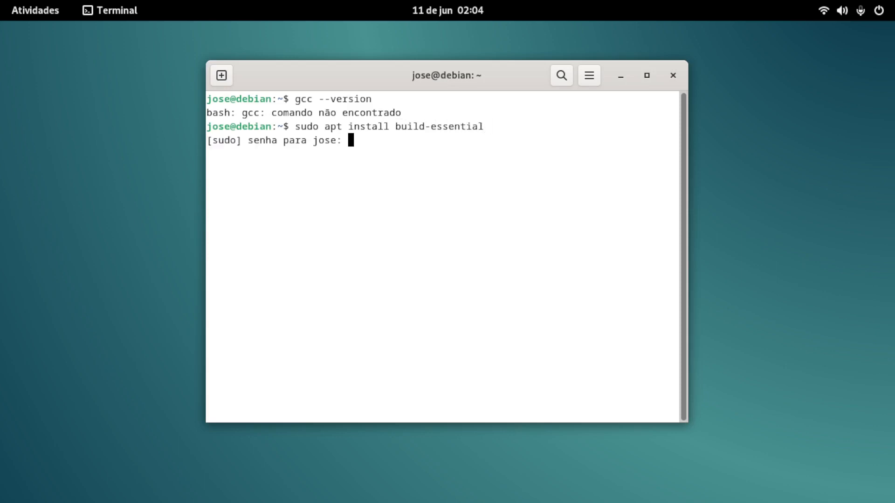
# Step: Authorise the build-essential installation with the account password, answer s to continue, and exit the terminal once it finishes
pyautogui.press('Return')
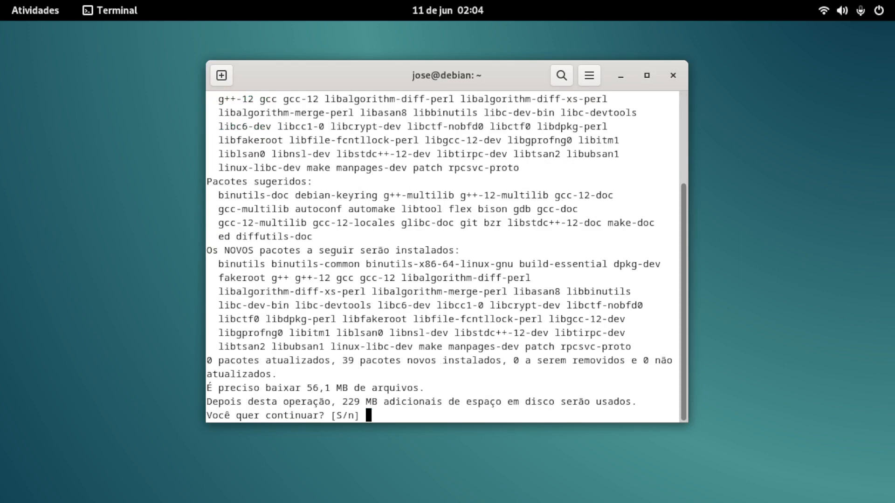
pyautogui.write('s')
pyautogui.press('Return')
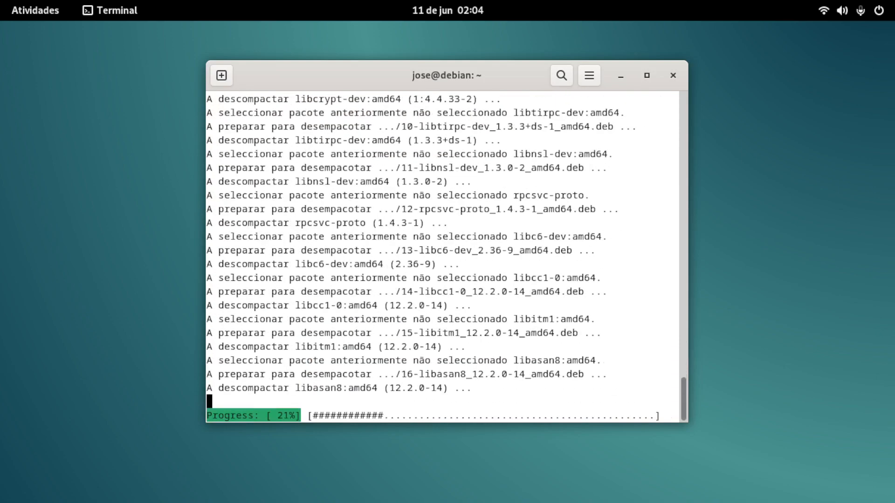
pyautogui.doubleClick(589, 246)
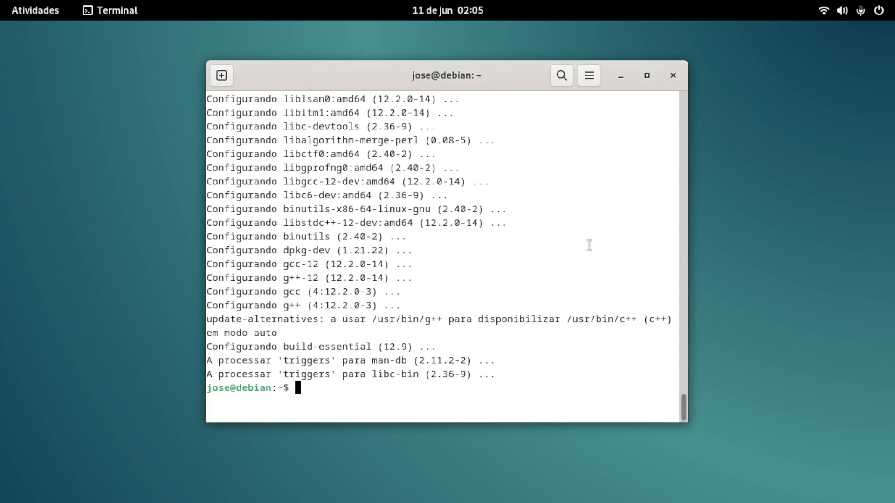
pyautogui.write('exit')
pyautogui.press('Return')
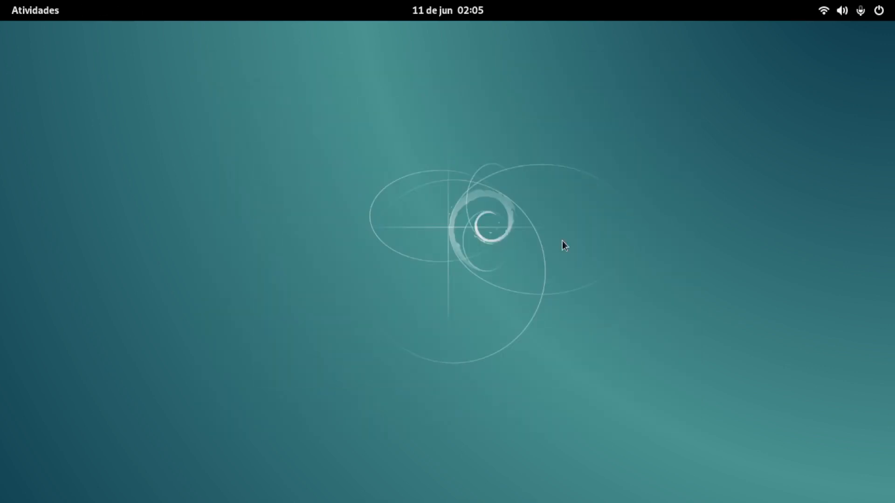
# Step: Check the installed compilers in a new terminal with gcc --version and g++ --version, and close the terminal
pyautogui.moveTo(1, 2)
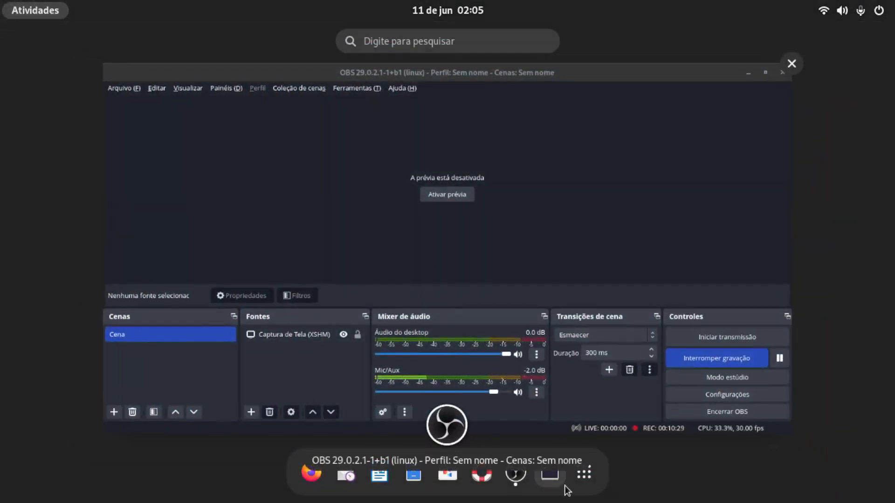
pyautogui.click(559, 480)
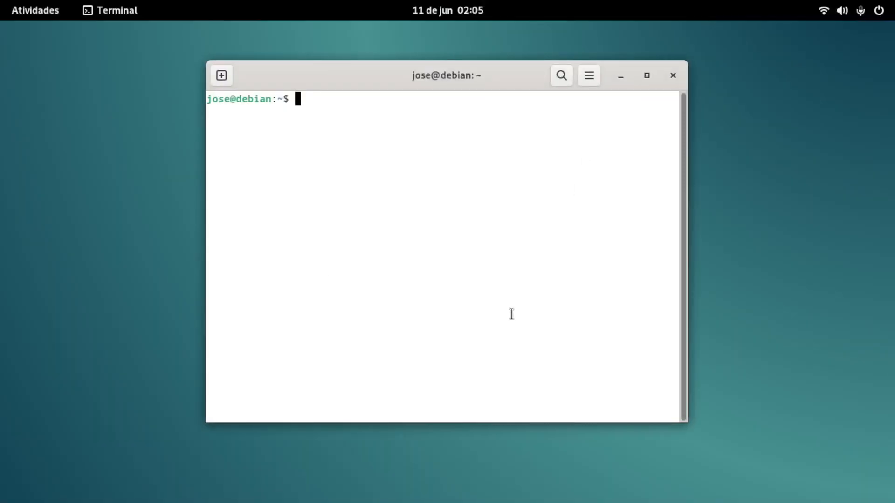
pyautogui.write('gcc --version')
pyautogui.press('Return')
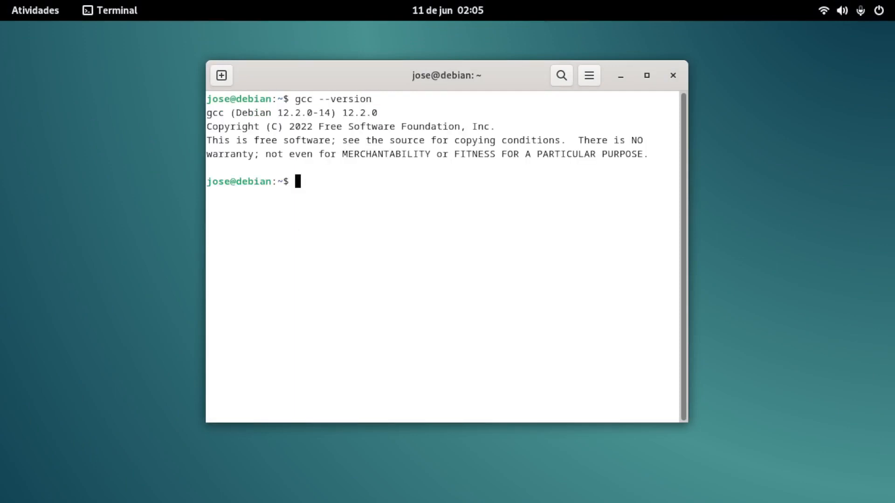
pyautogui.write('g++ --version')
pyautogui.press('Return')
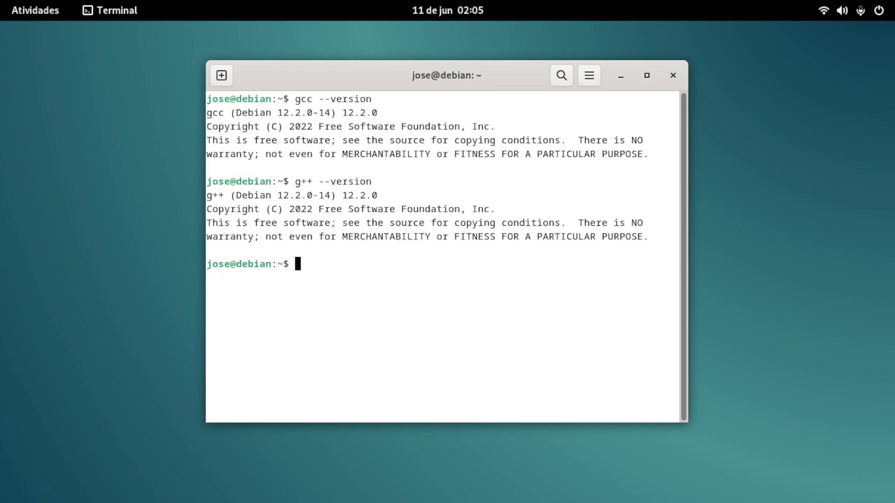
pyautogui.click(676, 75)
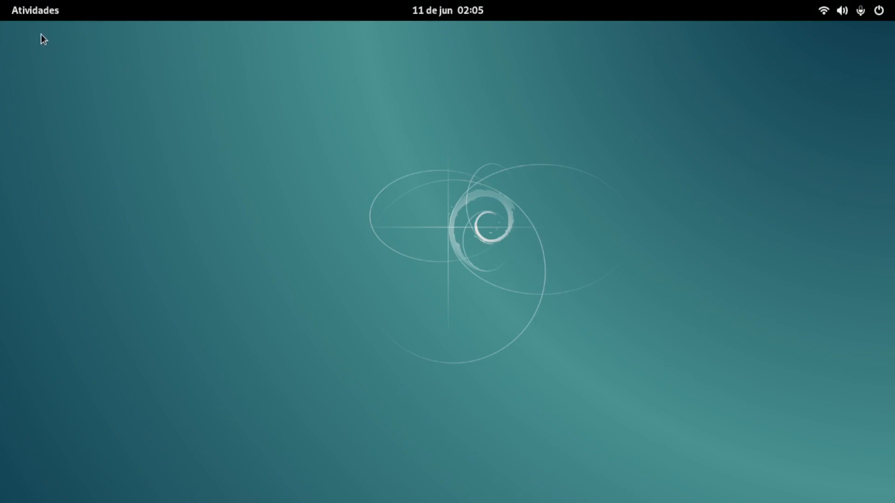
# Step: Switch to Firefox ESR and search the web for visual studio code
pyautogui.click(32, 14)
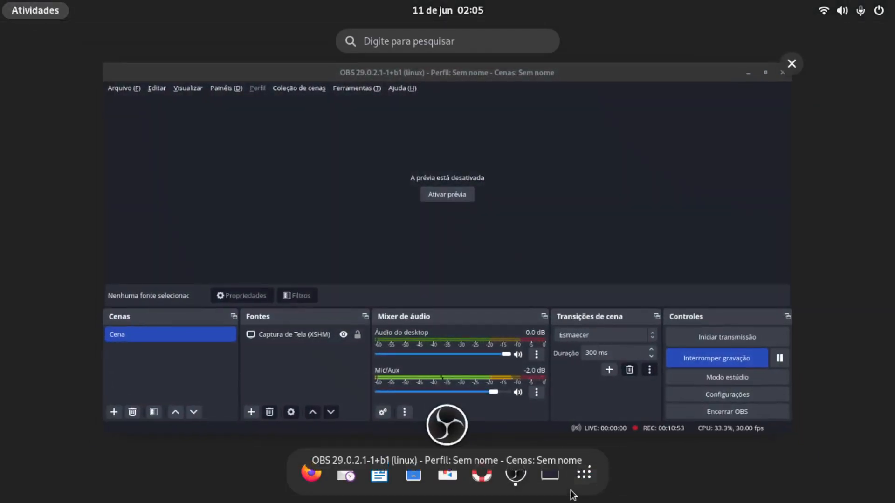
pyautogui.click(308, 472)
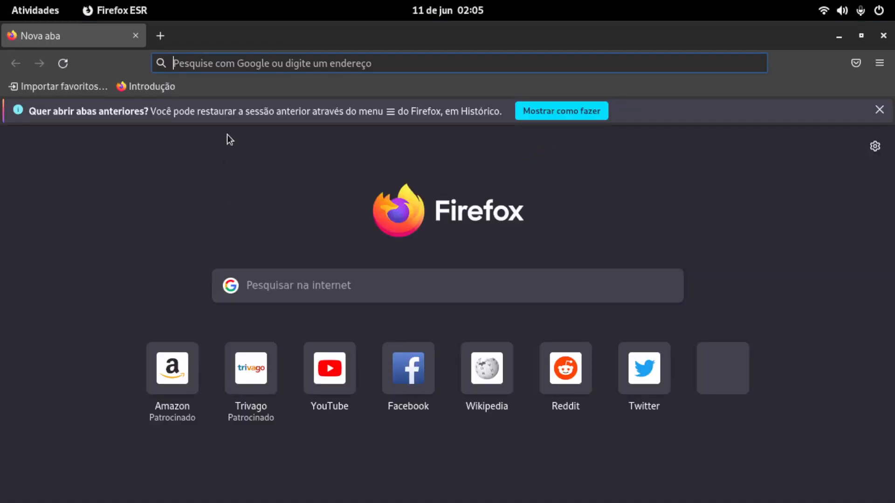
pyautogui.write('vis')
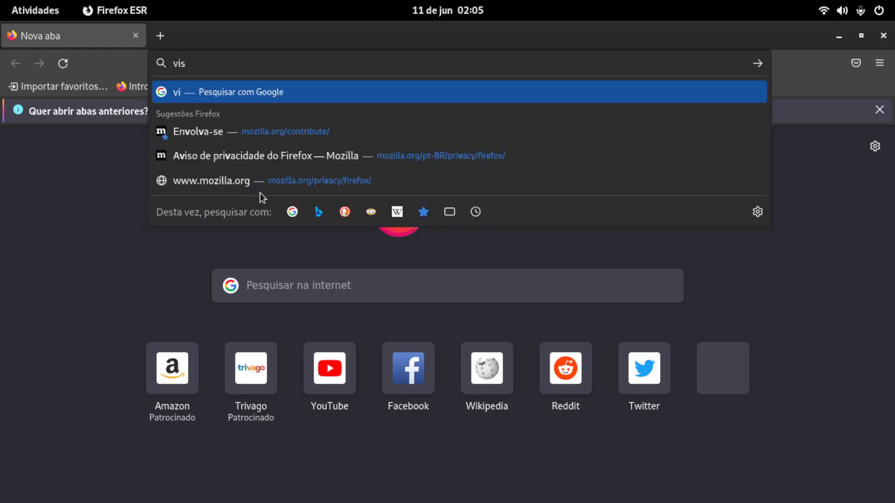
pyautogui.write('ualstudio')
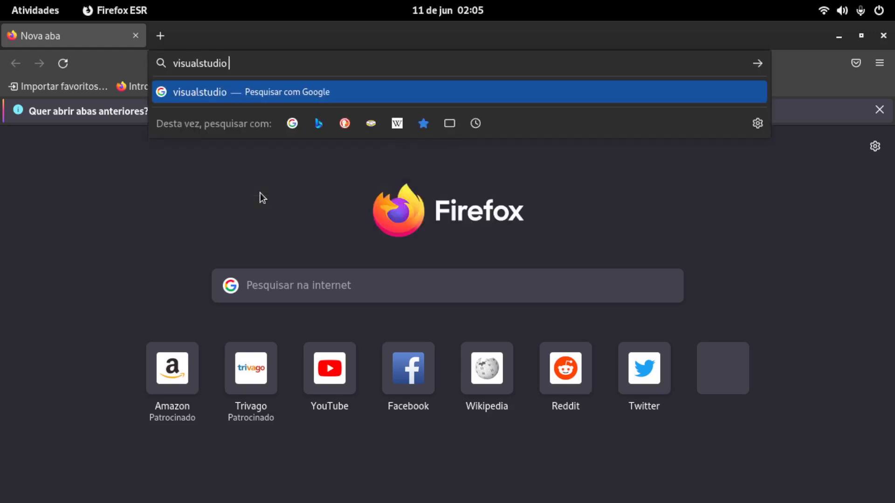
pyautogui.press('BackSpace')
pyautogui.press('BackSpace')
pyautogui.press('BackSpace')
pyautogui.press('BackSpace')
pyautogui.press('BackSpace')
pyautogui.press('BackSpace')
pyautogui.write('stu')
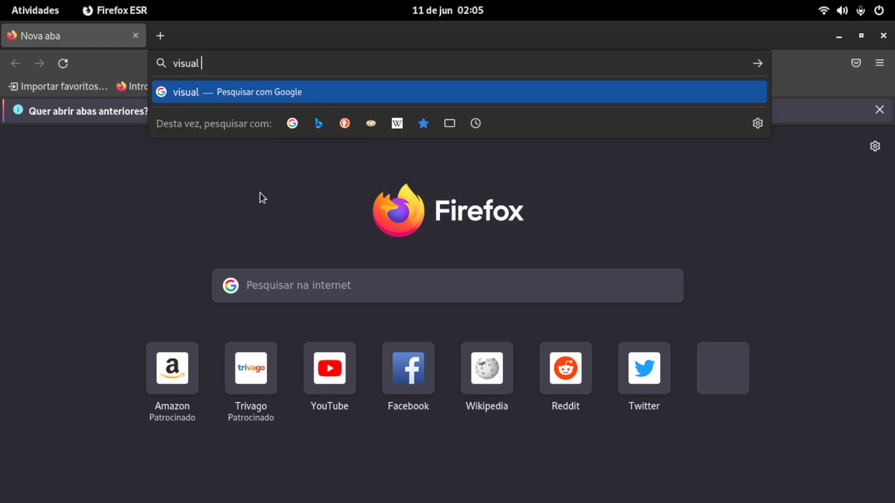
pyautogui.write('dio code')
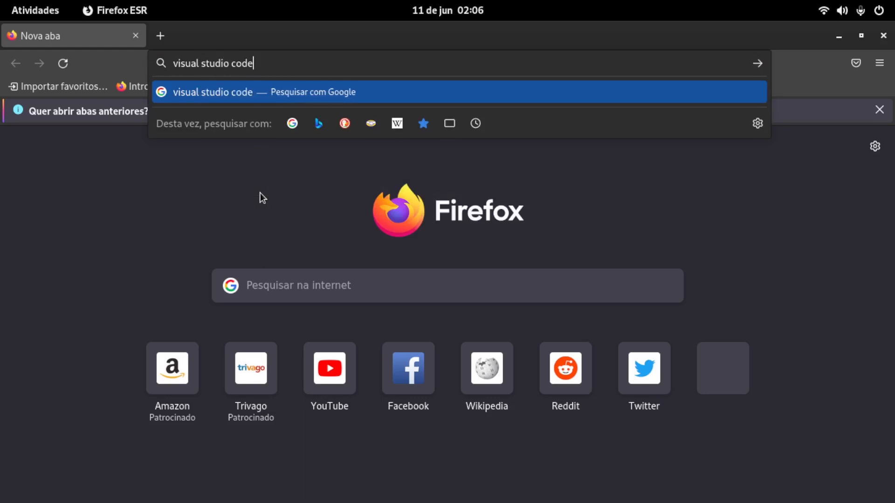
pyautogui.press('Return')
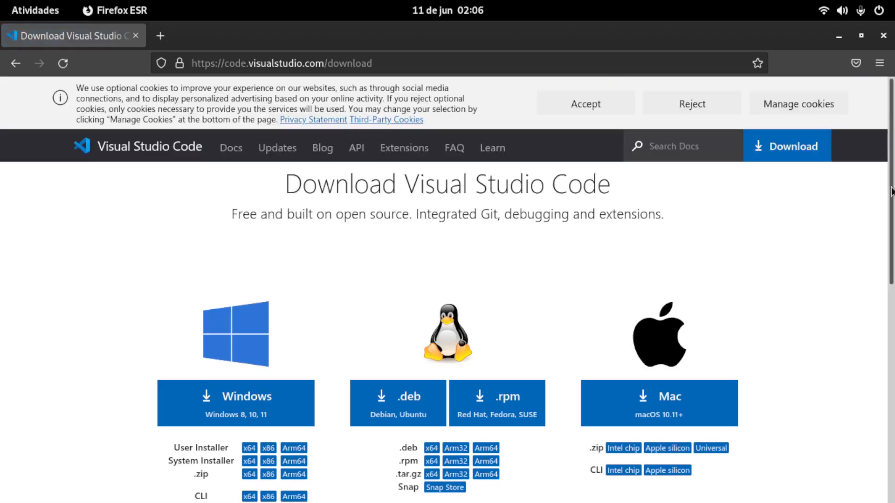
# Step: Download the .deb package for Debian and Ubuntu from the Visual Studio Code download page and show it in its folder
pyautogui.scroll(-5, 890, 191)
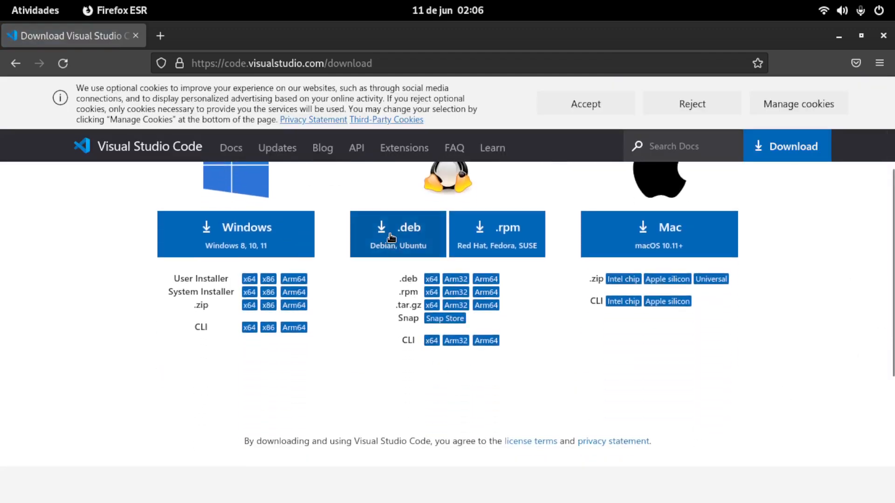
pyautogui.click(390, 238)
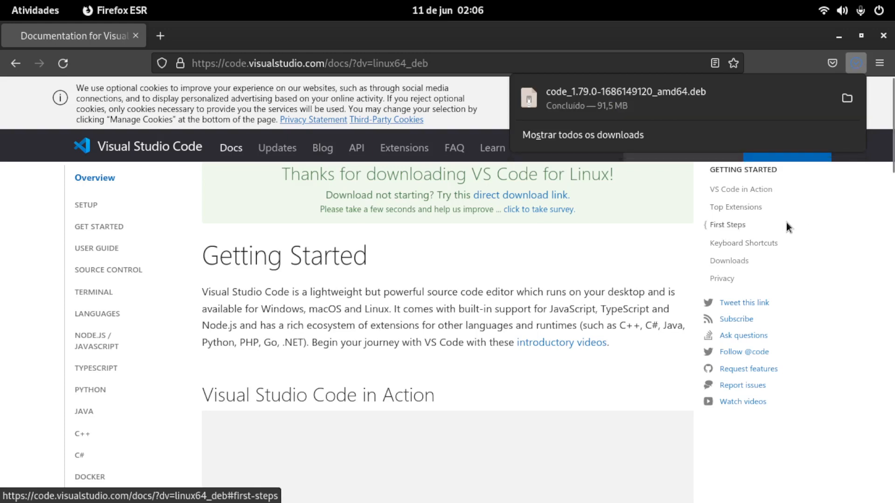
pyautogui.click(847, 99)
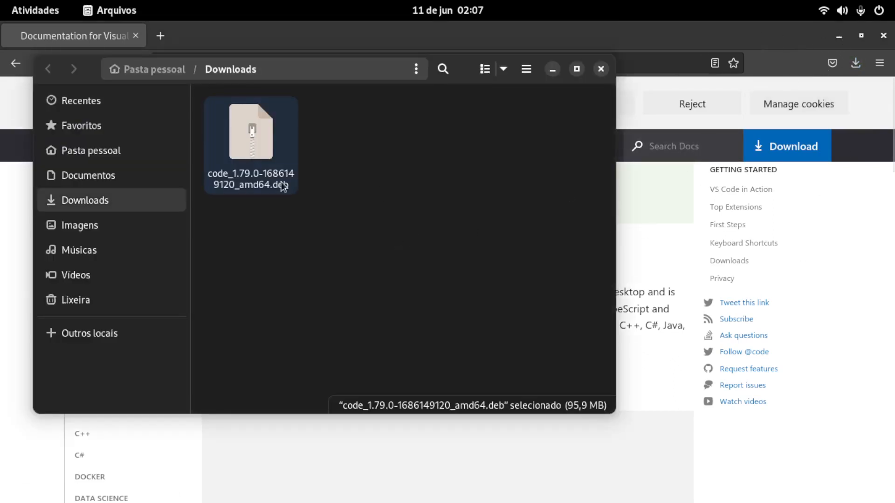
pyautogui.rightClick(256, 131)
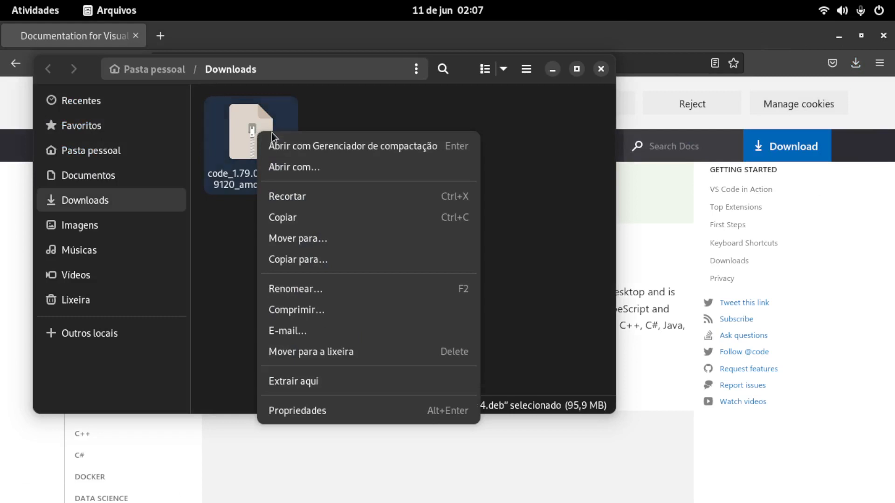
pyautogui.click(331, 413)
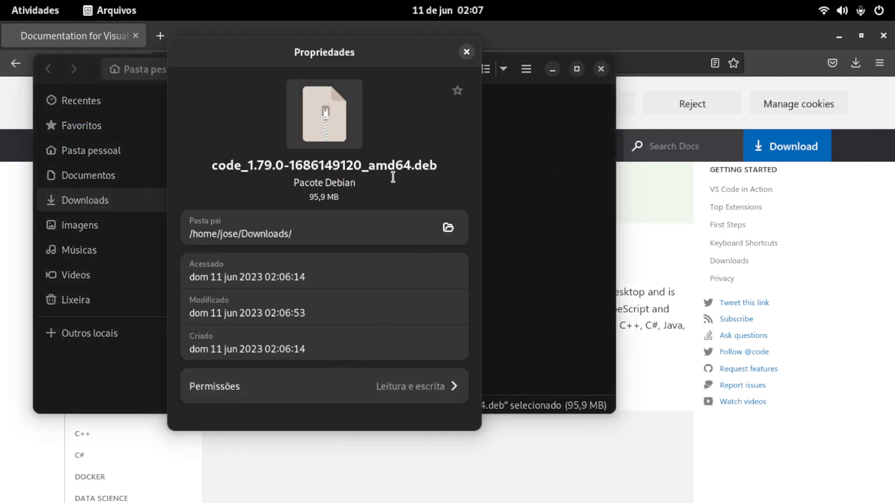
pyautogui.click(435, 390)
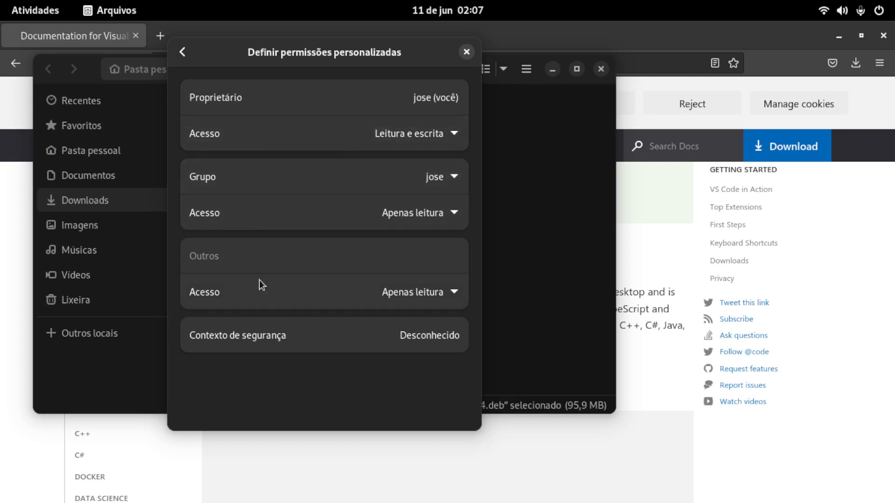
pyautogui.click(182, 52)
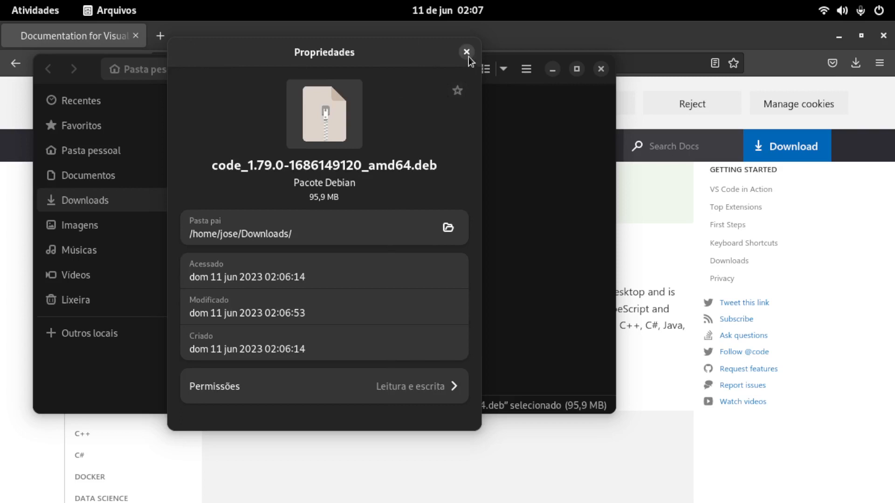
pyautogui.click(467, 50)
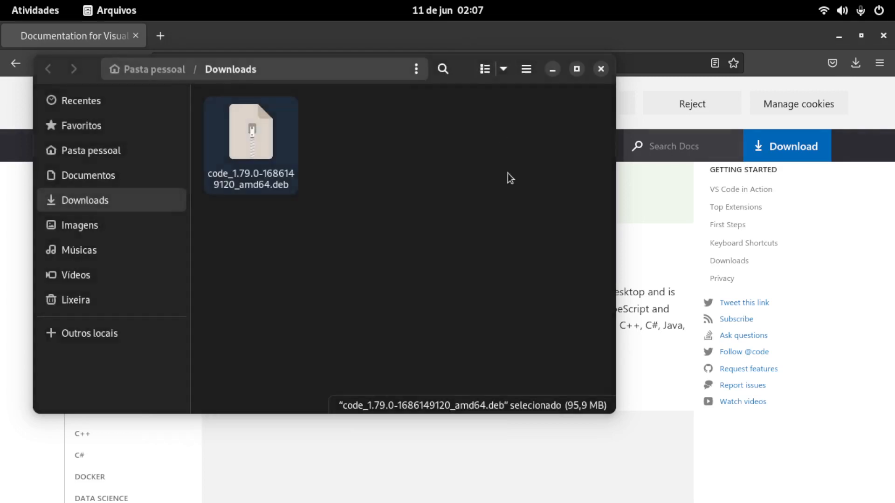
pyautogui.rightClick(247, 139)
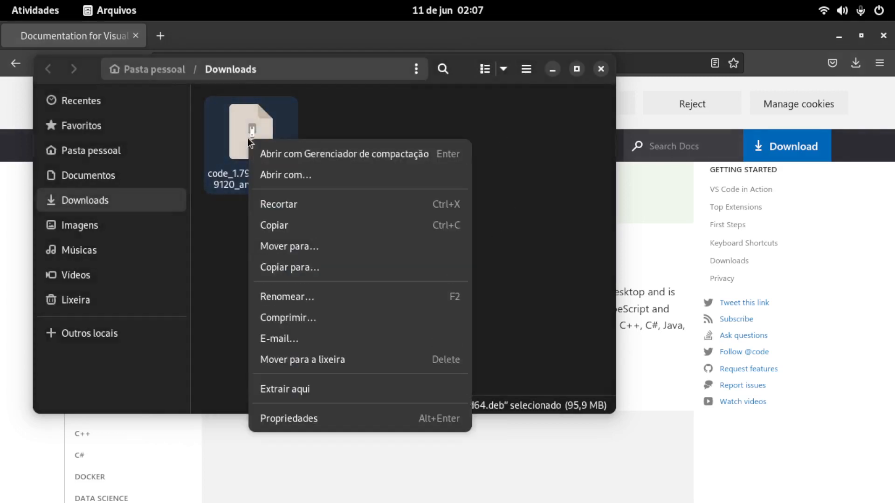
pyautogui.click(305, 172)
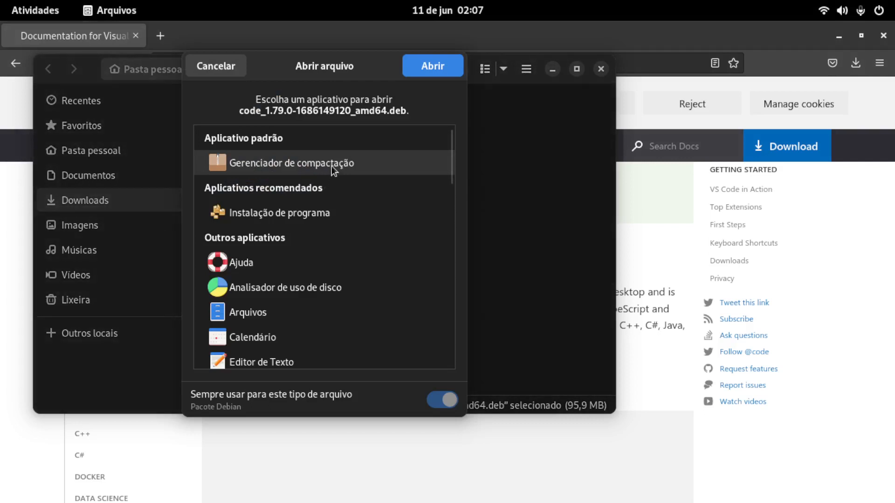
pyautogui.click(308, 214)
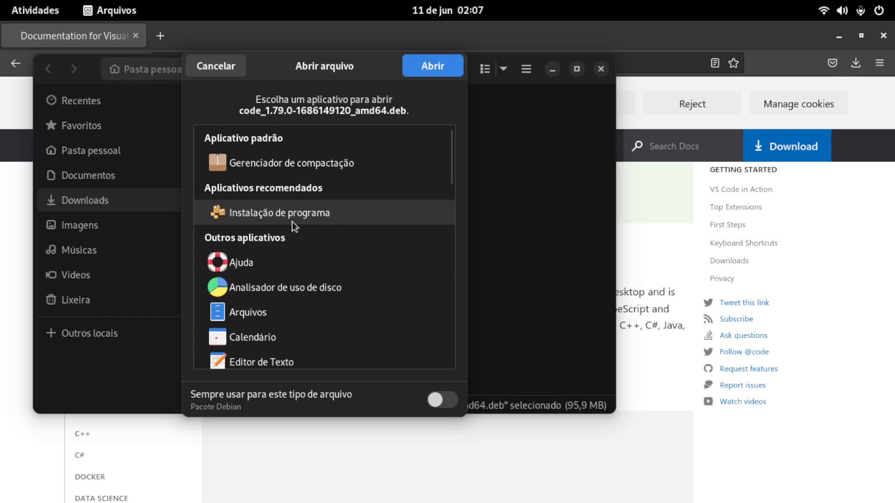
pyautogui.click(430, 66)
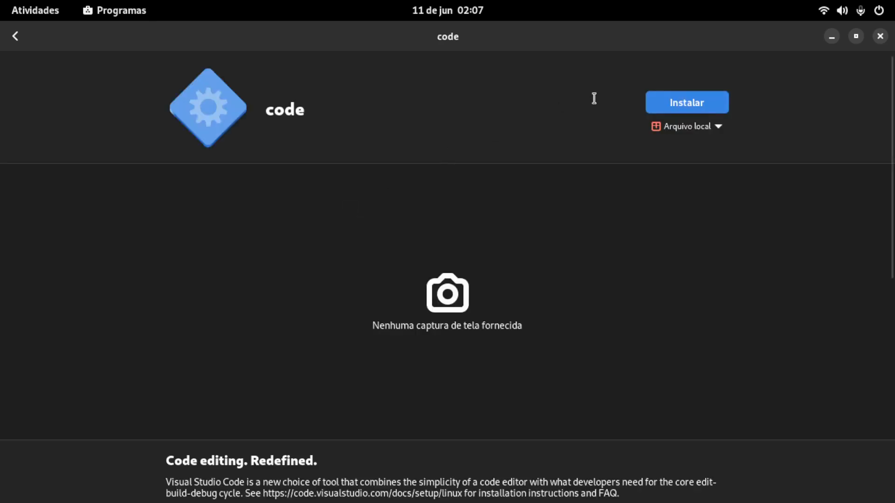
# Step: Install the local code package, authenticating with the account password
pyautogui.click(683, 105)
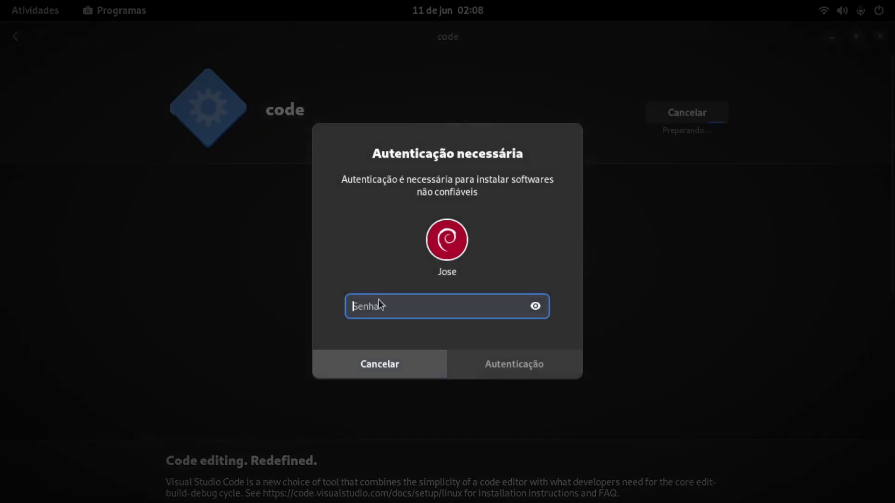
pyautogui.write('••••')
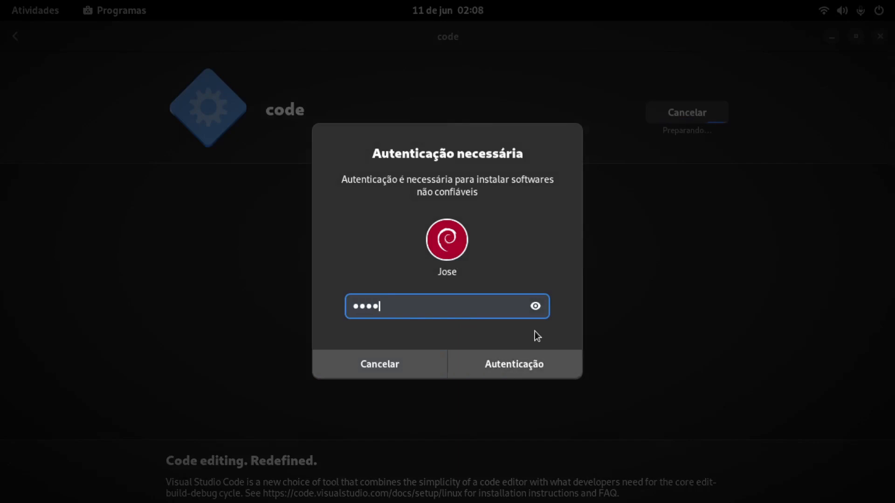
pyautogui.press('Return')
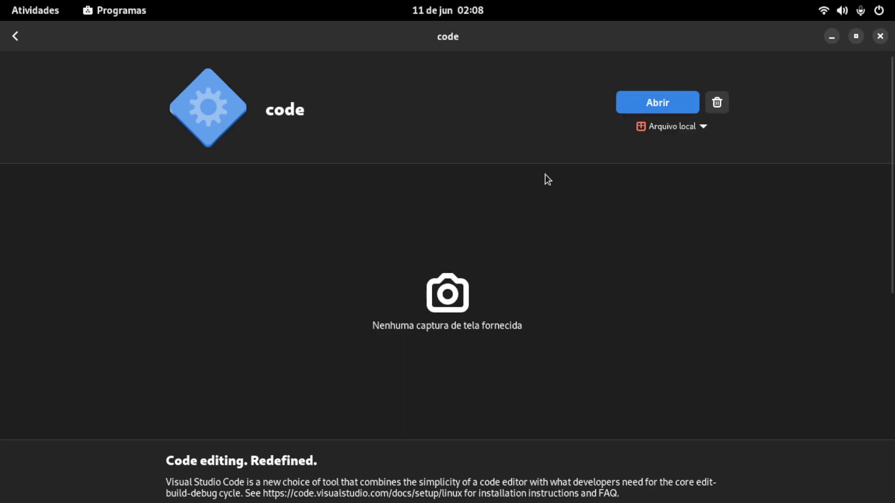
# Step: Close the code package's software window, the Downloads folder and the Firefox ESR window
pyautogui.click(880, 37)
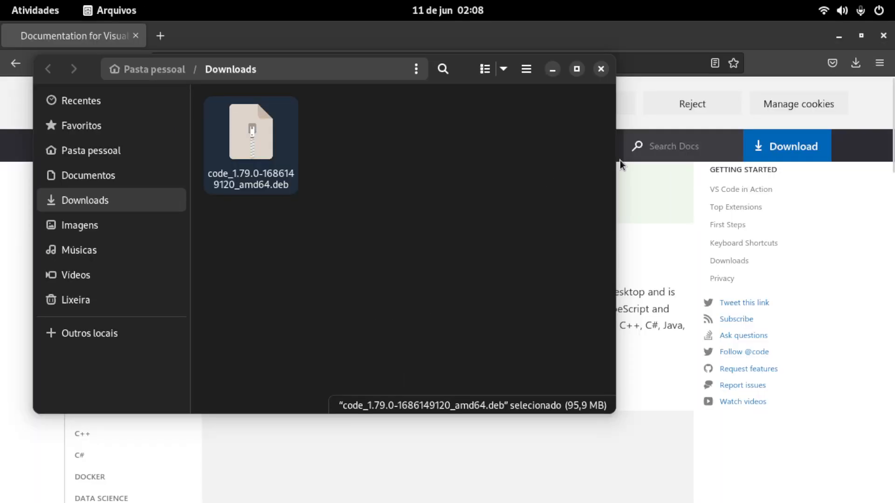
pyautogui.click(601, 70)
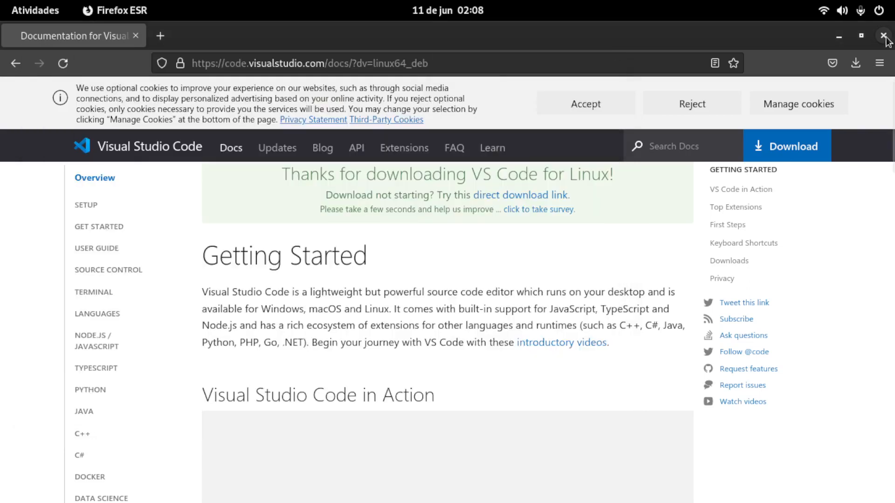
pyautogui.click(883, 36)
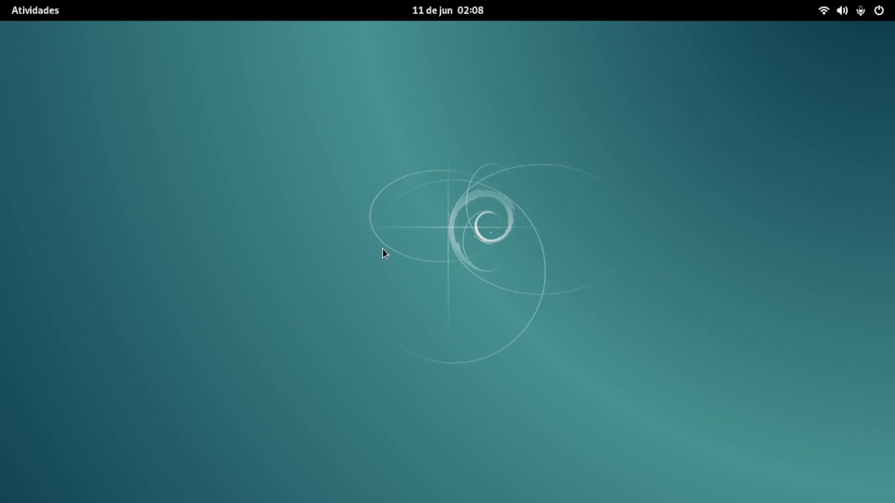
# Step: Launch Visual Studio Code from the second page of the full application list
pyautogui.press('super')
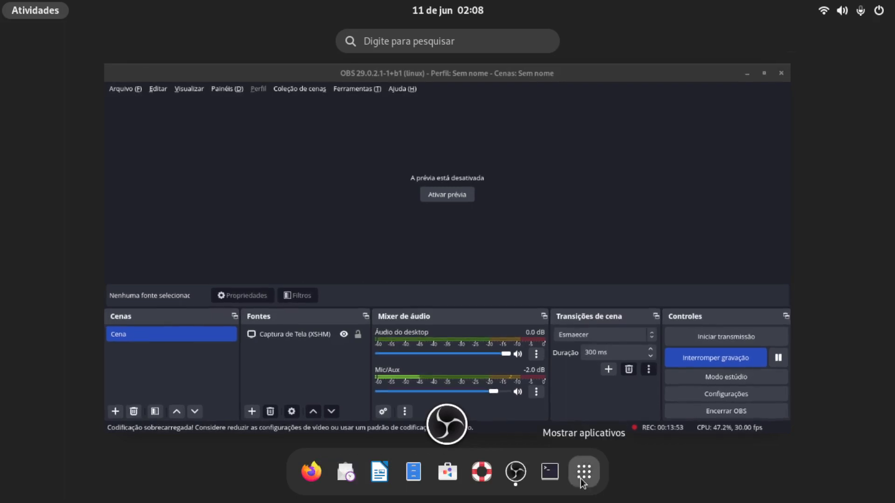
pyautogui.click(580, 478)
pyautogui.scroll(-1, 594, 280)
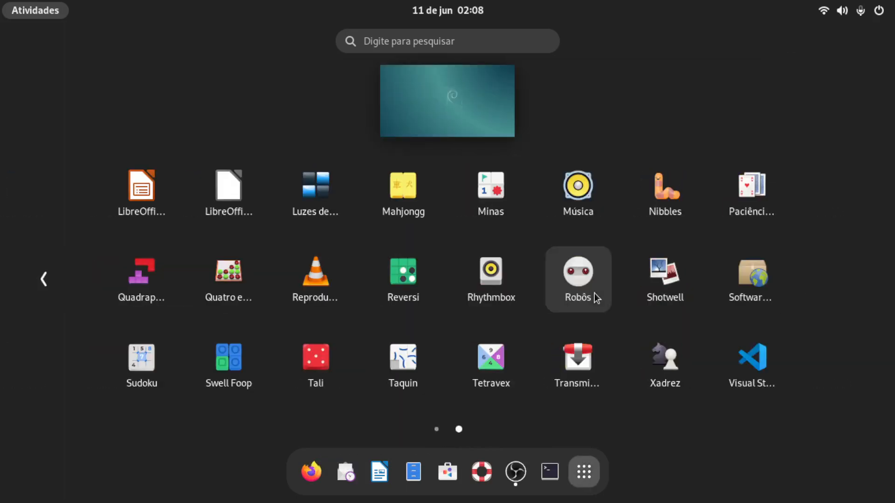
pyautogui.click(752, 363)
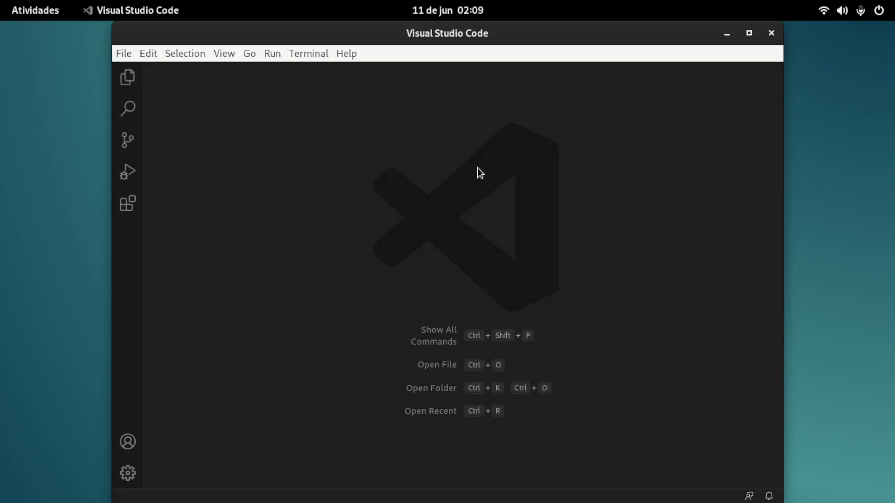
# Step: Search the extensions marketplace for intellicode and install Microsoft's IntelliCode extension
pyautogui.click(128, 204)
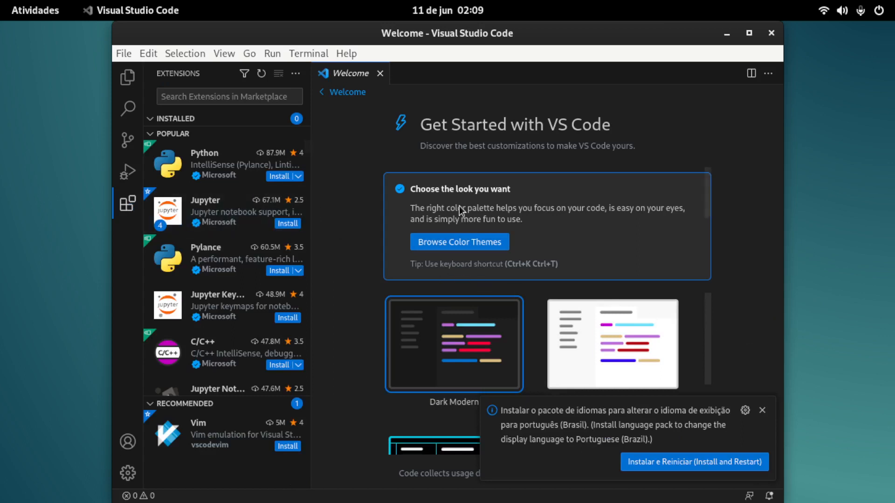
pyautogui.click(200, 98)
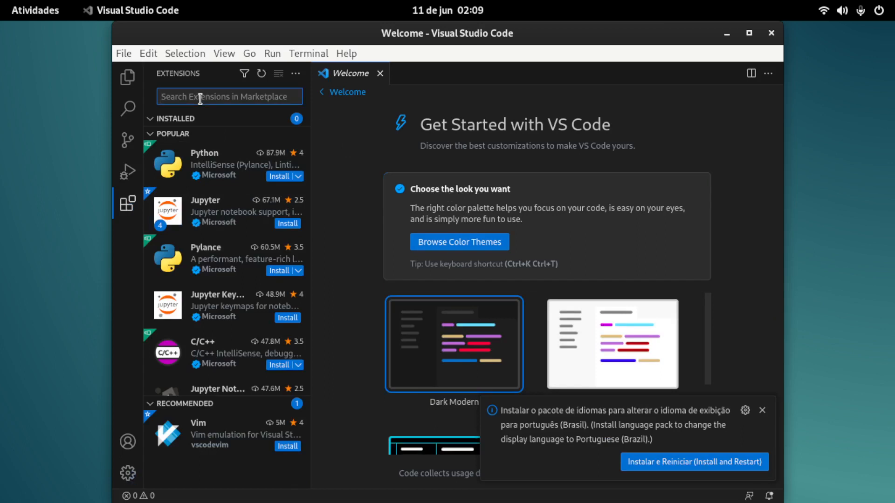
pyautogui.write('inte')
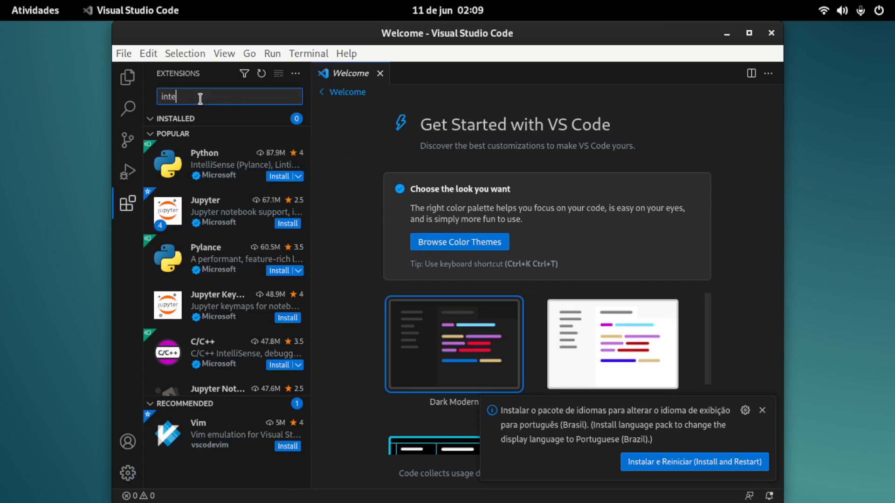
pyautogui.write('llicode')
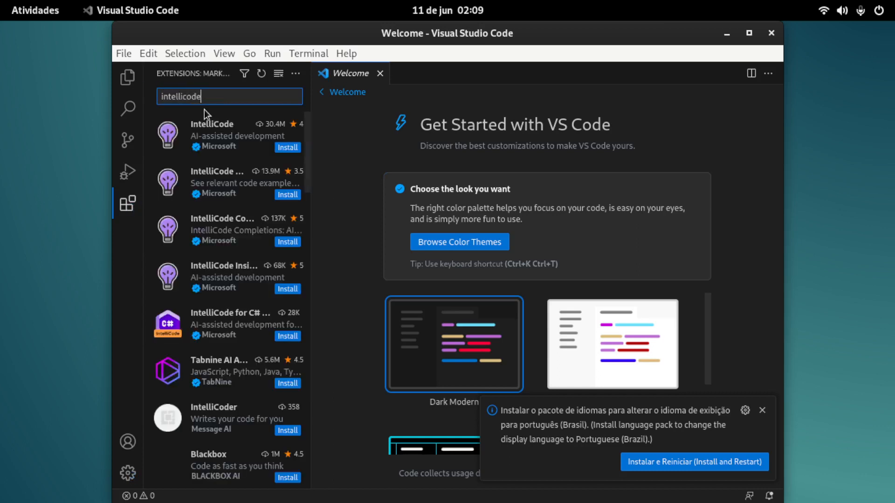
pyautogui.click(216, 134)
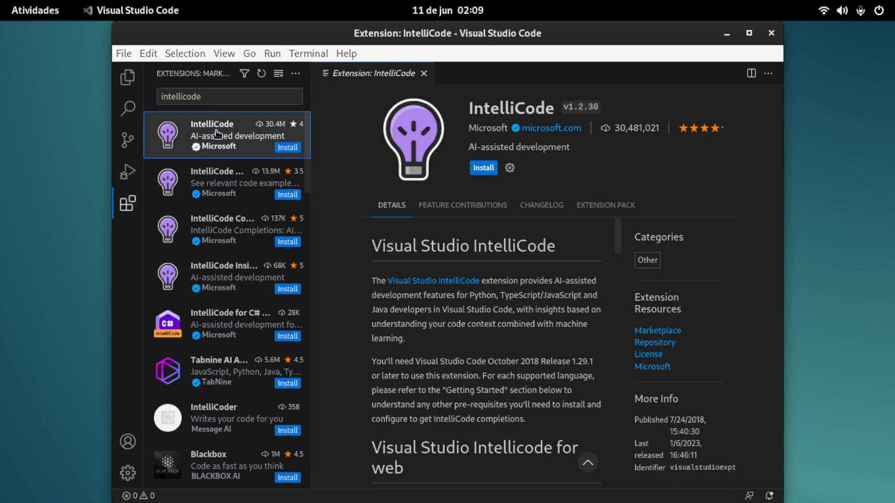
pyautogui.click(489, 172)
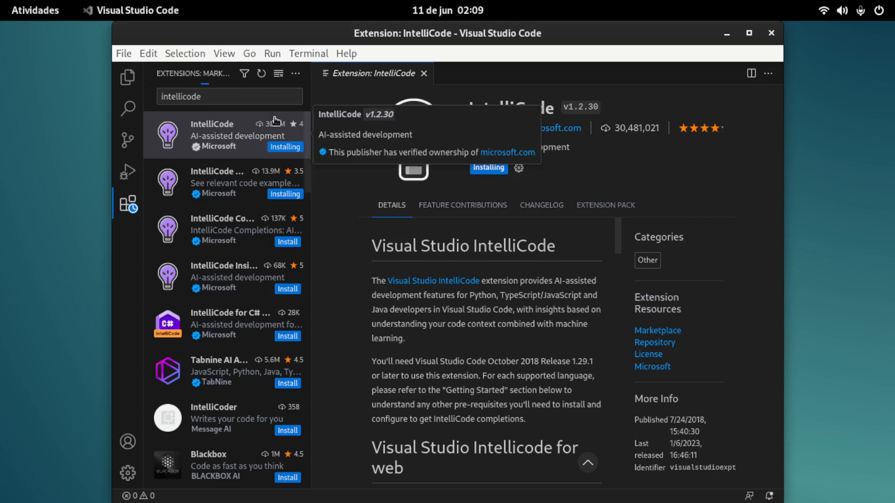
# Step: Replace the extension search with icons and install vscode-icons from the VSCode Icons Team
pyautogui.click(209, 96)
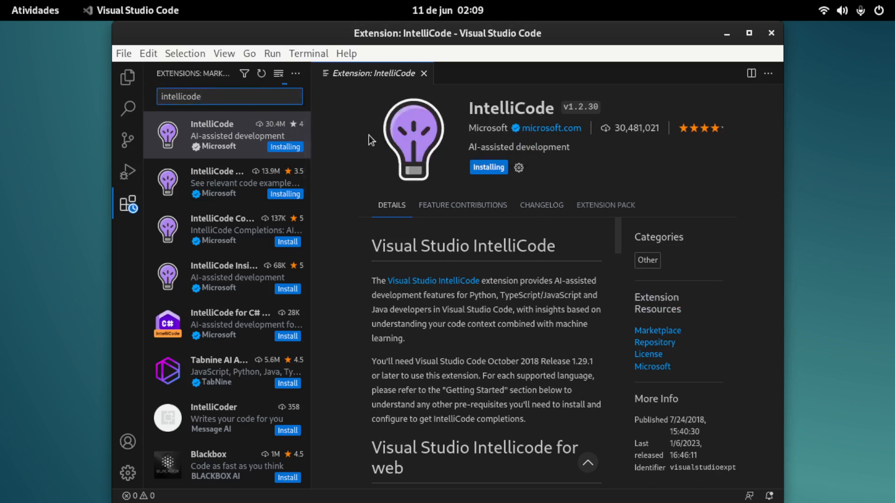
pyautogui.press('BackSpace')
pyautogui.press('BackSpace')
pyautogui.press('BackSpace')
pyautogui.press('BackSpace')
pyautogui.press('BackSpace')
pyautogui.press('BackSpace')
pyautogui.press('BackSpace')
pyautogui.press('BackSpace')
pyautogui.press('BackSpace')
pyautogui.press('BackSpace')
pyautogui.press('BackSpace')
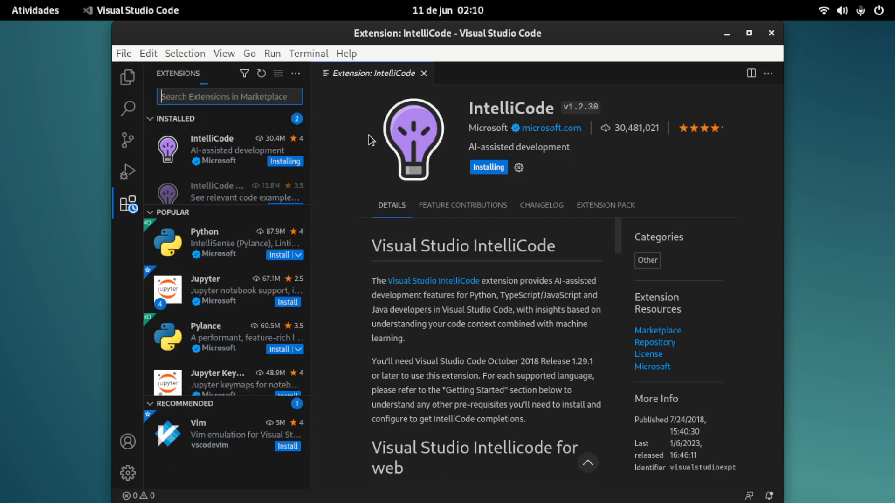
pyautogui.write('i')
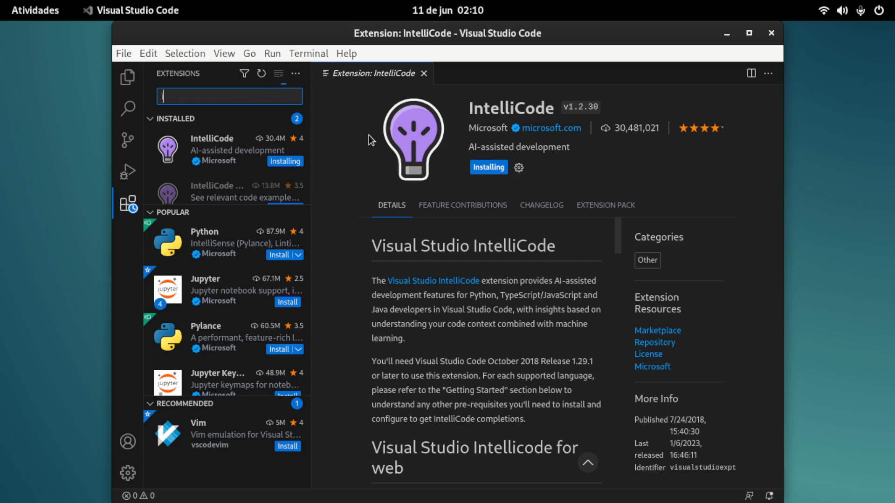
pyautogui.write('cons')
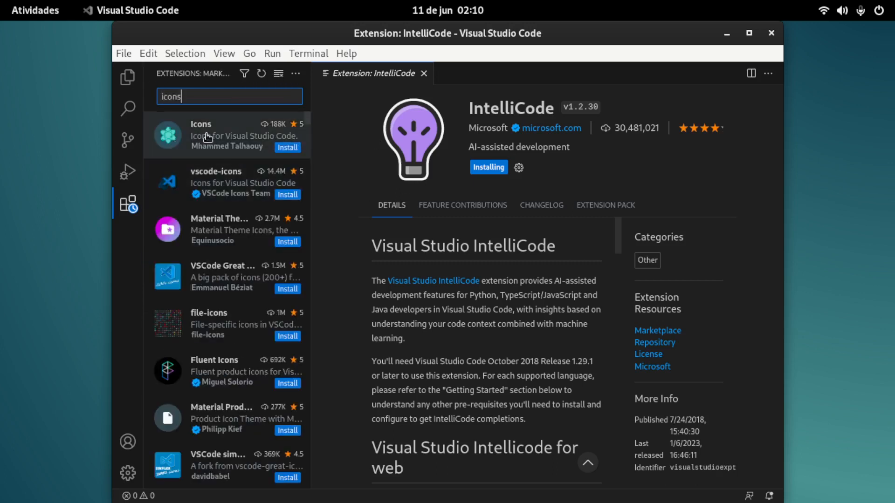
pyautogui.click(288, 195)
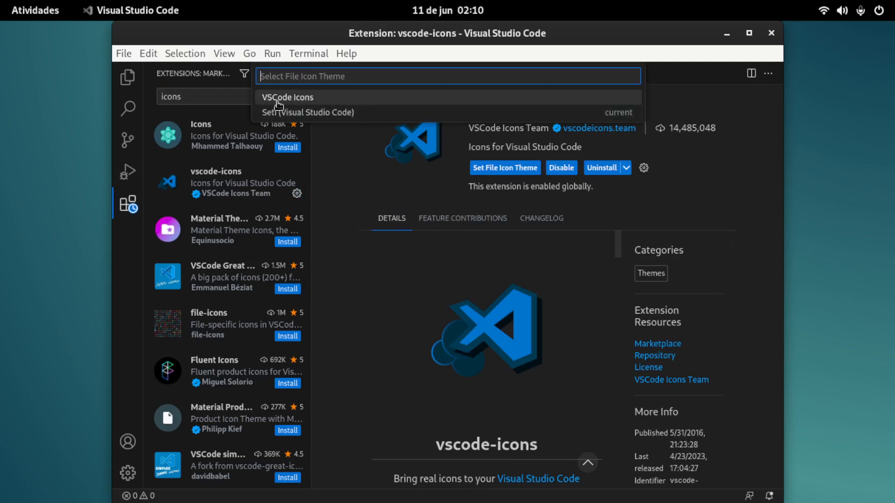
# Step: Choose VSCode Icons as the file icon theme, close the extension page and activate vscode-icons from its notification
pyautogui.click(308, 99)
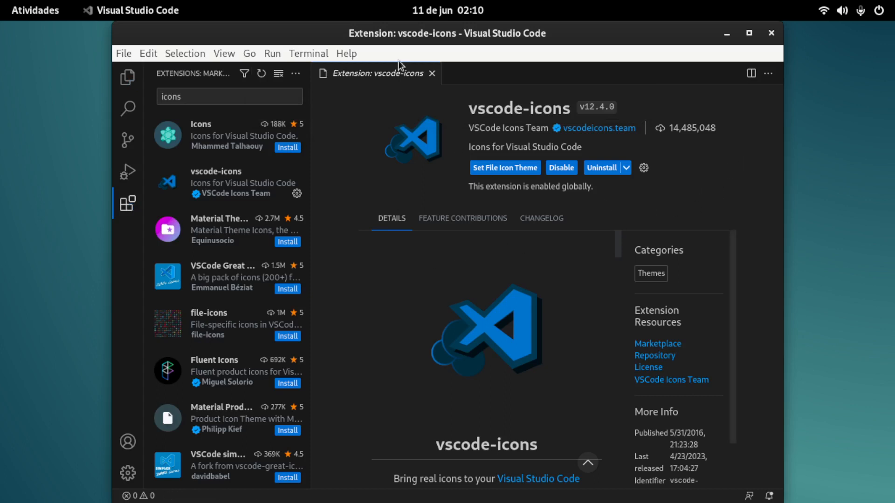
pyautogui.click(432, 73)
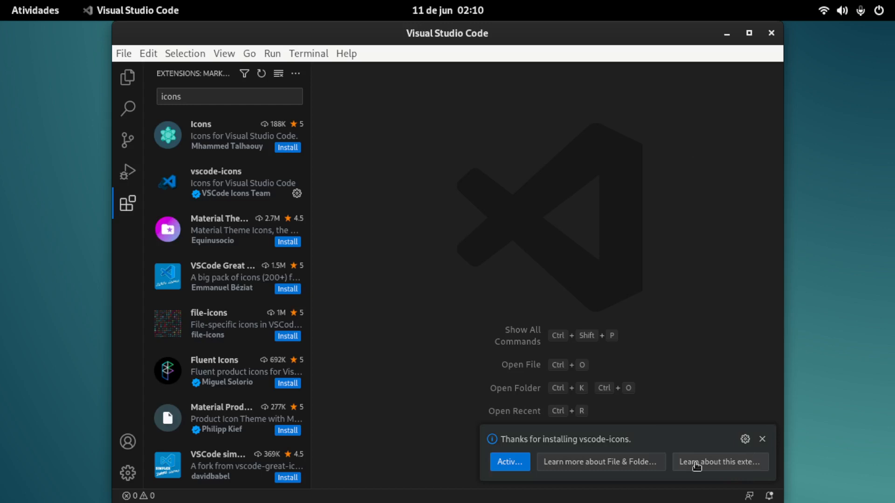
pyautogui.click(519, 466)
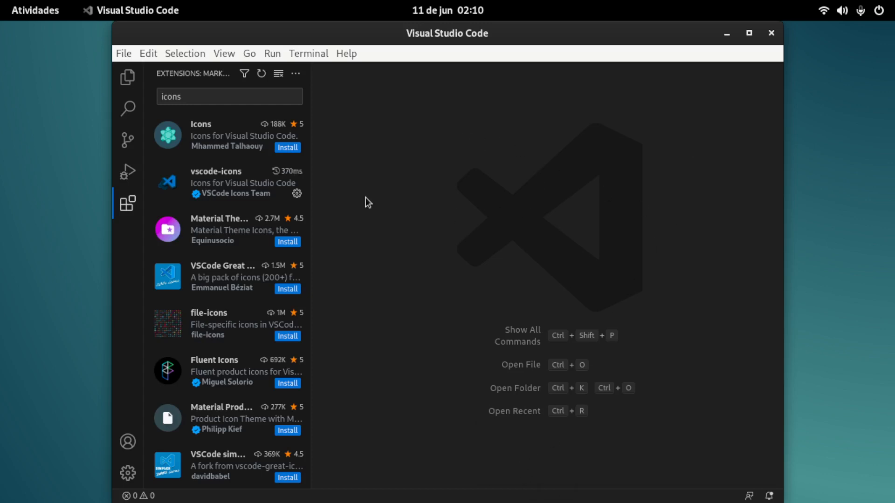
# Step: Replace the extension search with c and install Microsoft's C/C++ extension
pyautogui.click(182, 99)
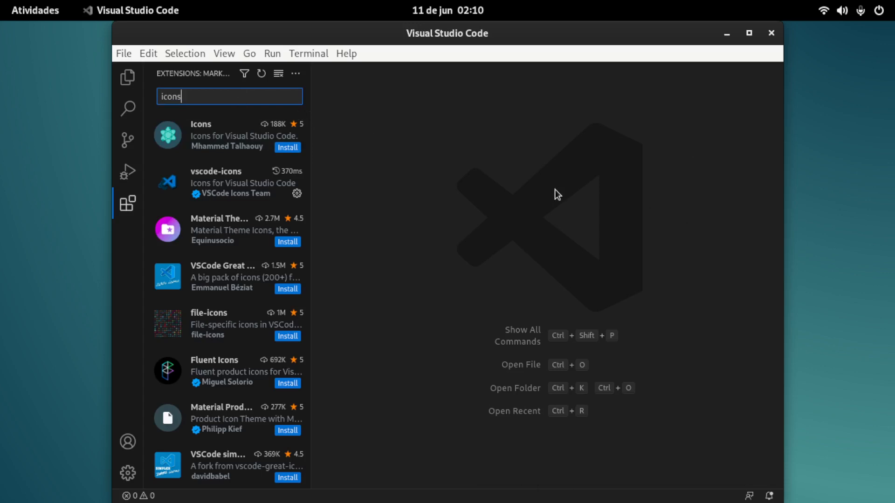
pyautogui.press('BackSpace')
pyautogui.press('BackSpace')
pyautogui.press('BackSpace')
pyautogui.press('BackSpace')
pyautogui.press('BackSpace')
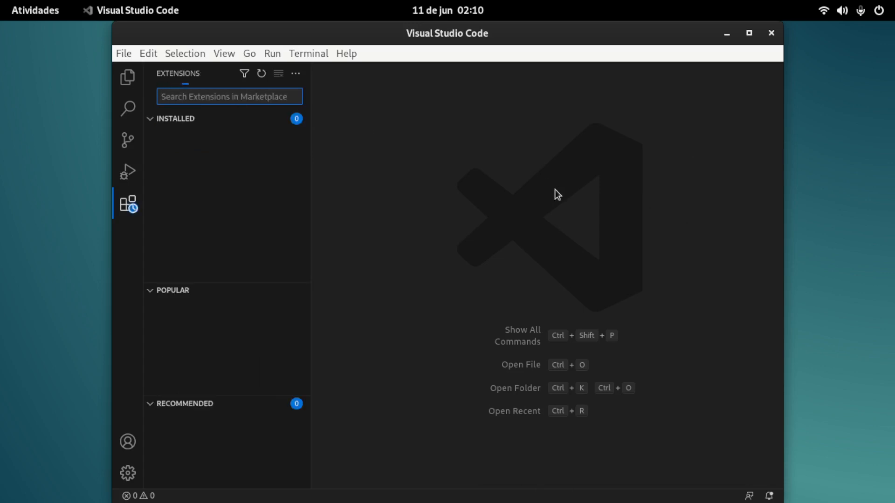
pyautogui.write('c')
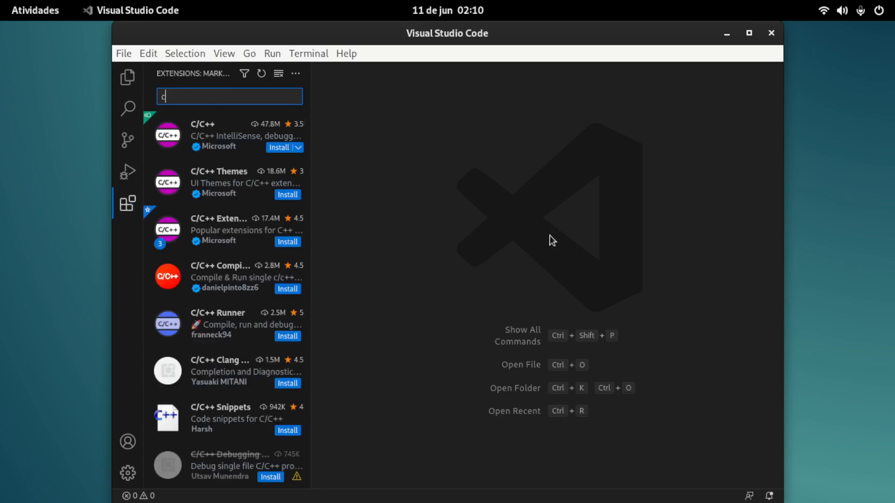
pyautogui.click(278, 148)
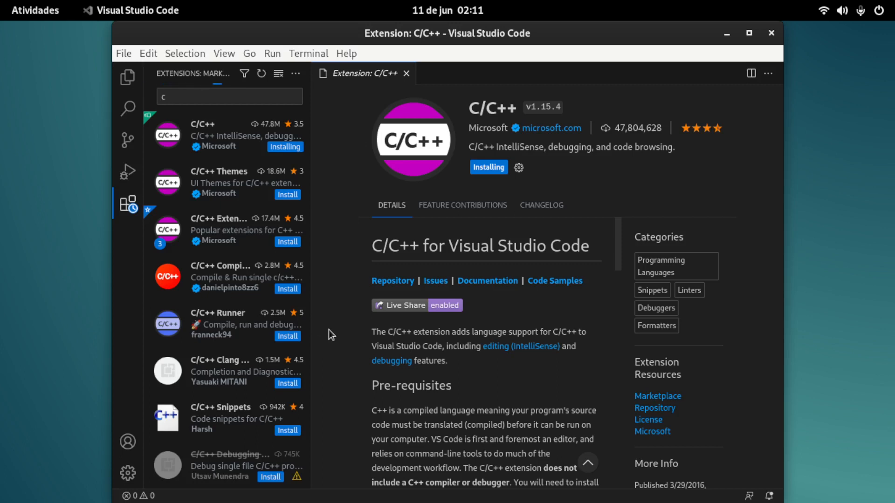
# Step: Search the extensions for server, install Live Server and close its details page
pyautogui.click(168, 96)
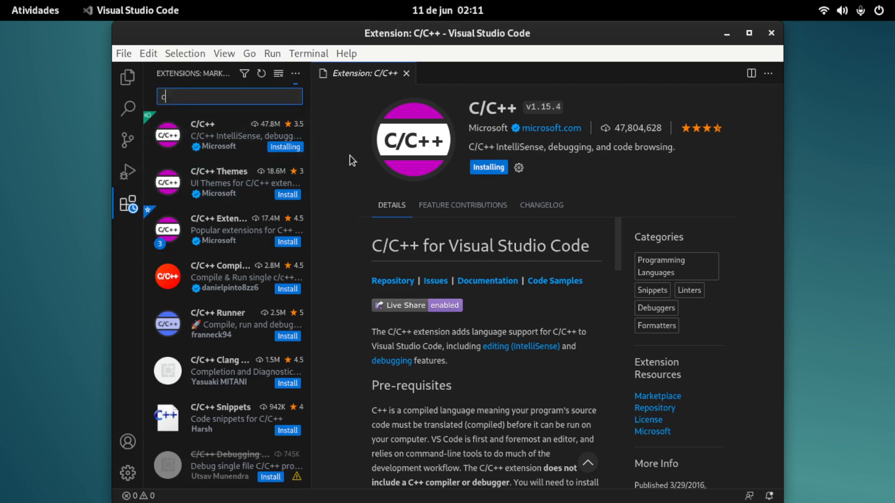
pyautogui.press('BackSpace')
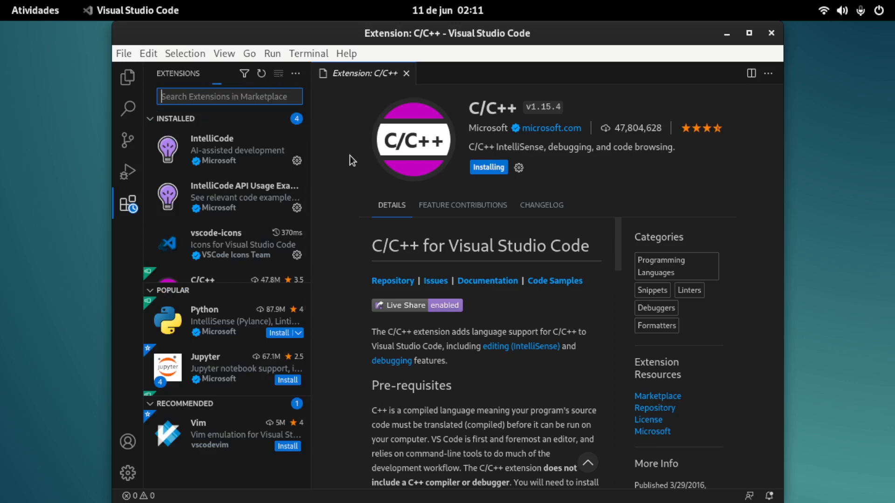
pyautogui.write('server')
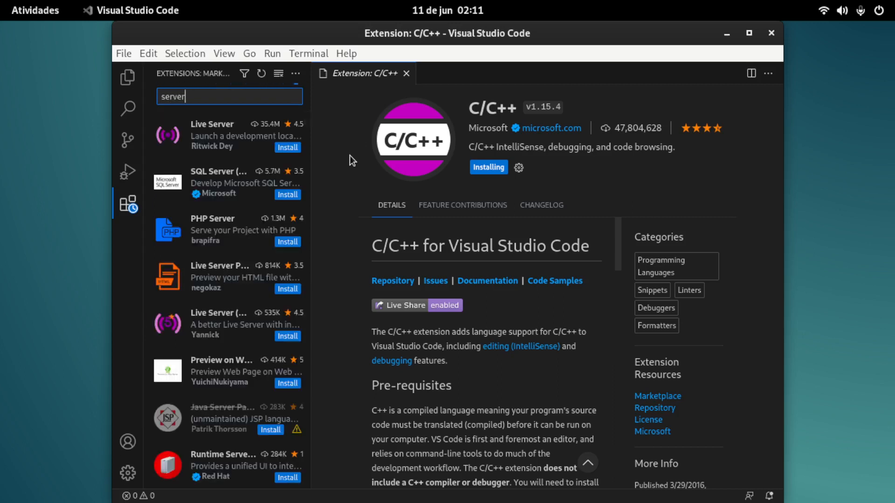
pyautogui.click(218, 139)
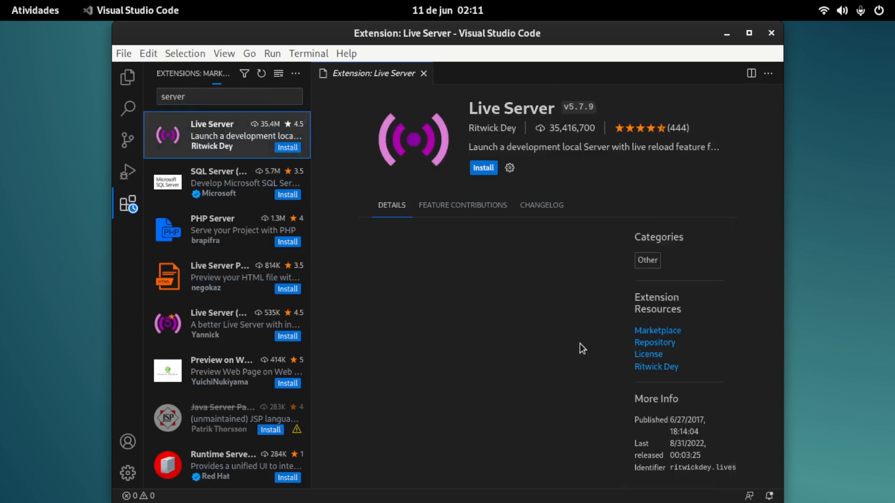
pyautogui.click(287, 148)
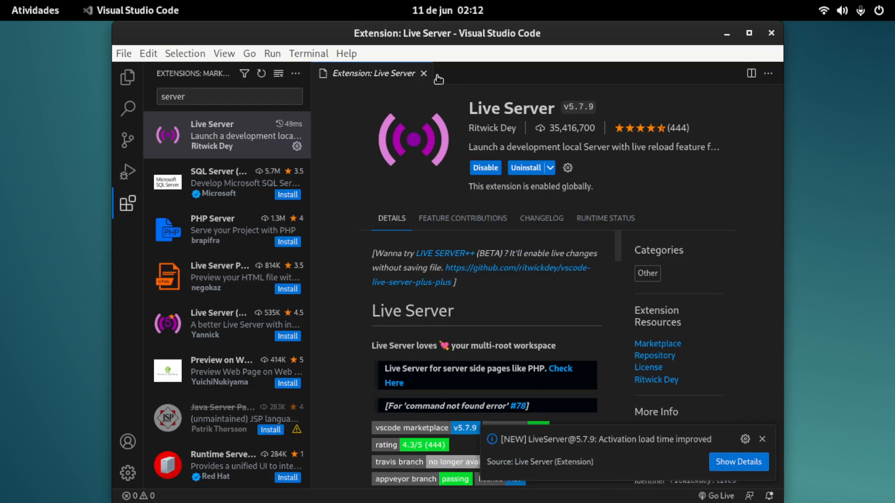
pyautogui.click(424, 73)
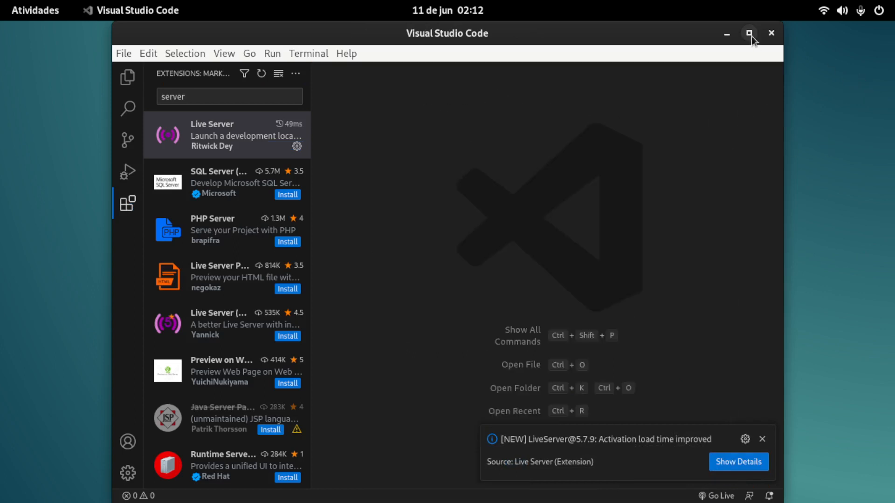
# Step: Close Visual Studio Code and show the full list of installed applications
pyautogui.click(771, 33)
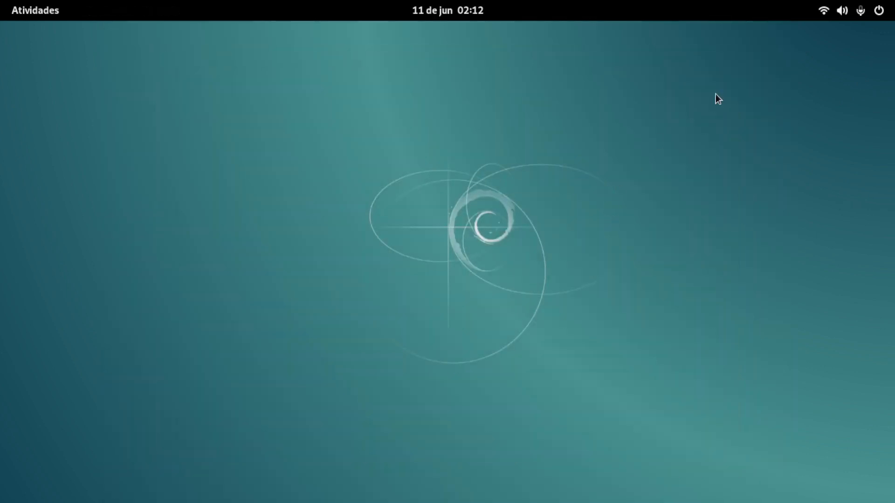
pyautogui.click(29, 10)
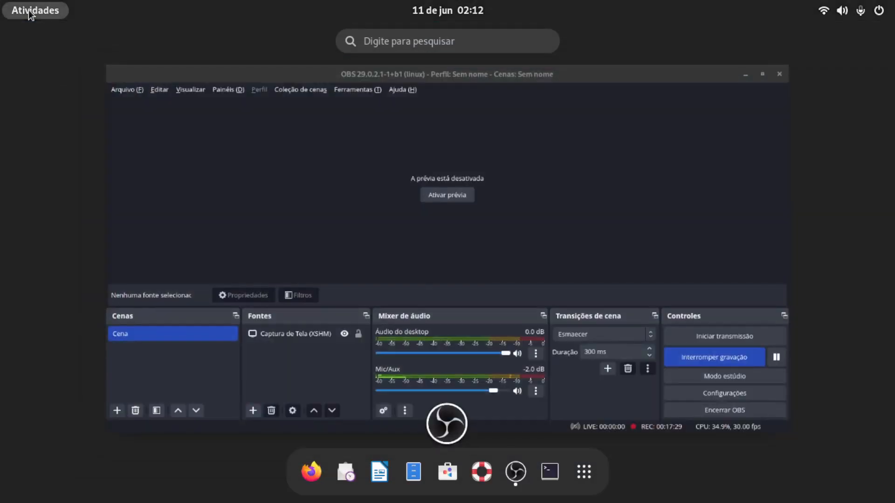
pyautogui.click(583, 473)
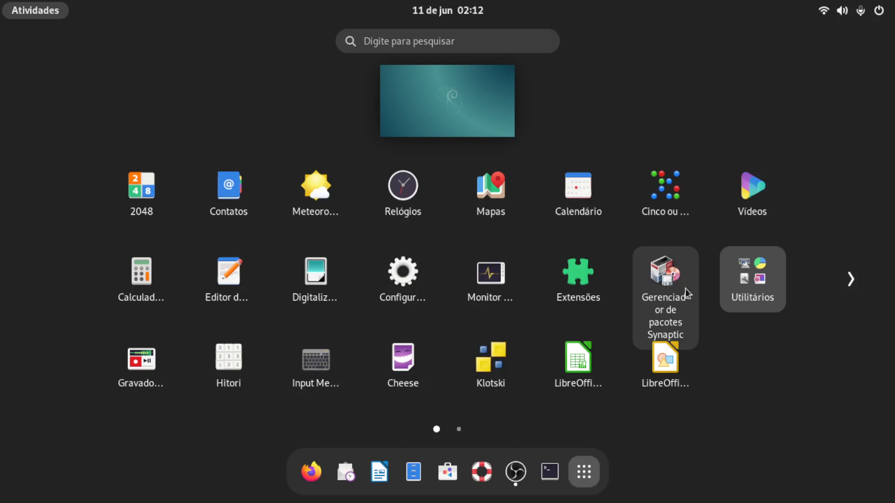
# Step: Look through both pages of the installed applications and the contents of the Utilitários folder
pyautogui.click(461, 430)
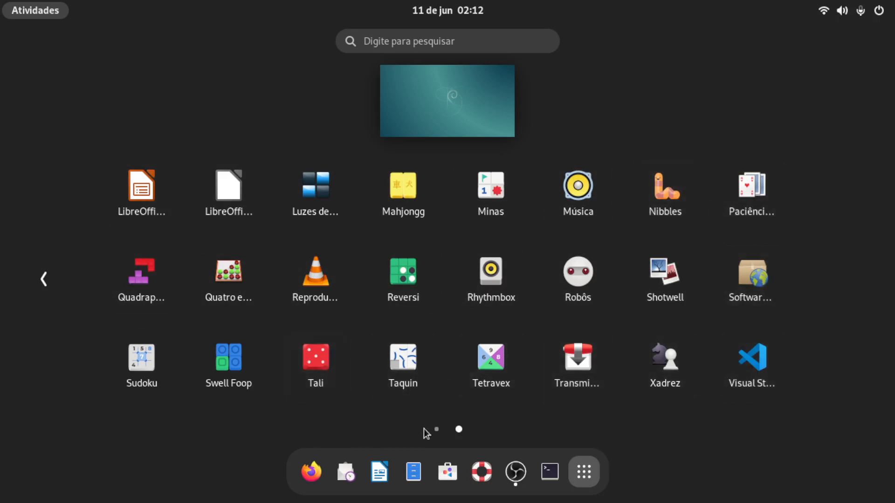
pyautogui.click(437, 429)
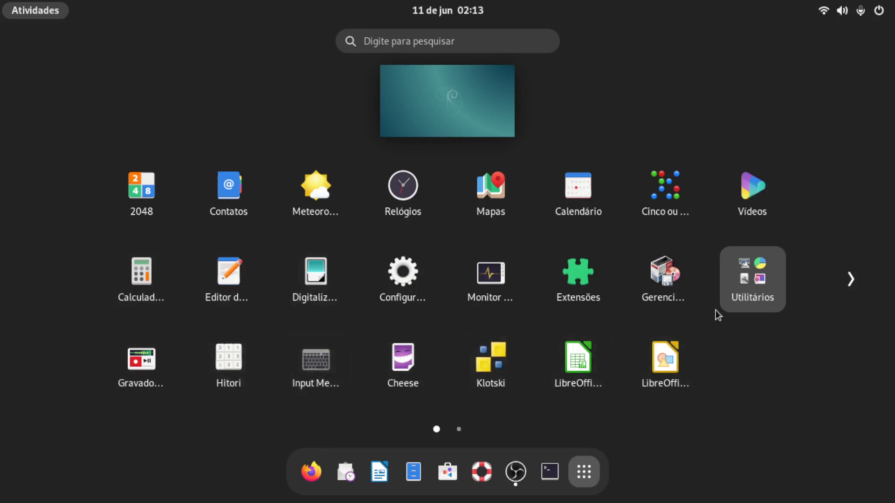
pyautogui.click(729, 300)
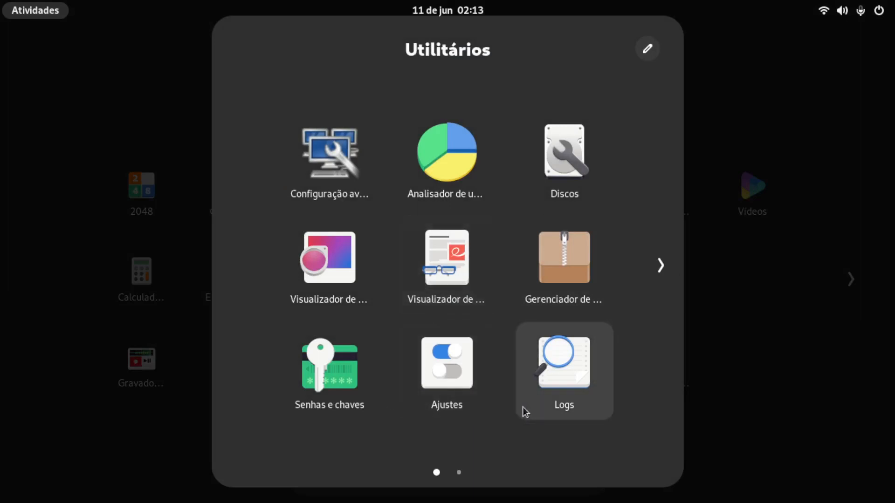
pyautogui.click(658, 266)
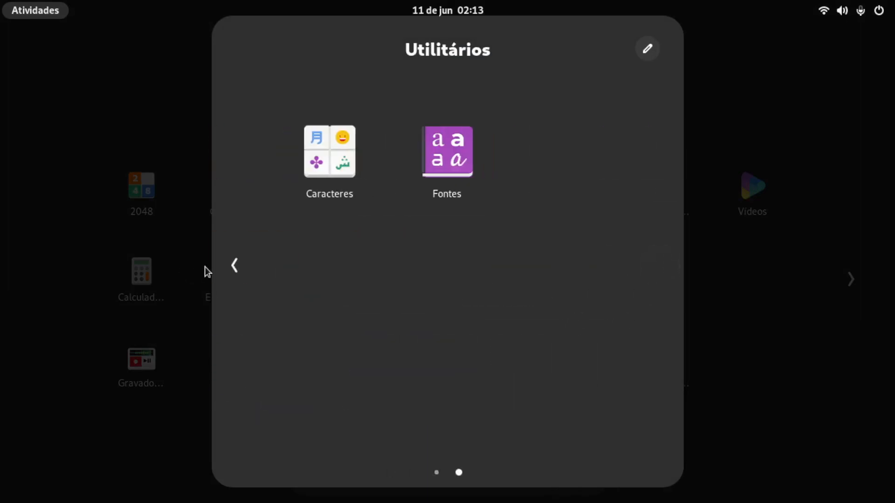
pyautogui.click(235, 266)
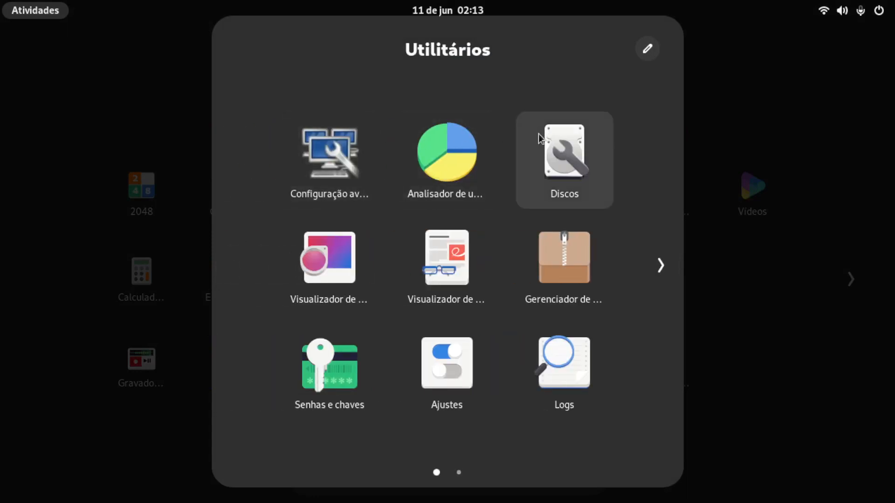
pyautogui.click(806, 355)
# Step: Open the system settings, review the Região & idioma and Data & hora pages, and close the settings
pyautogui.click(391, 279)
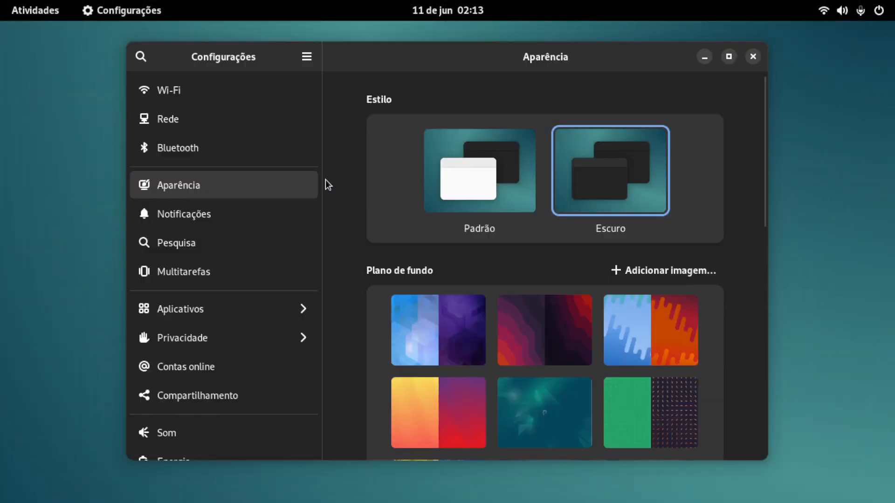
pyautogui.moveTo(314, 173); pyautogui.dragTo(341, 350)
pyautogui.click(178, 304)
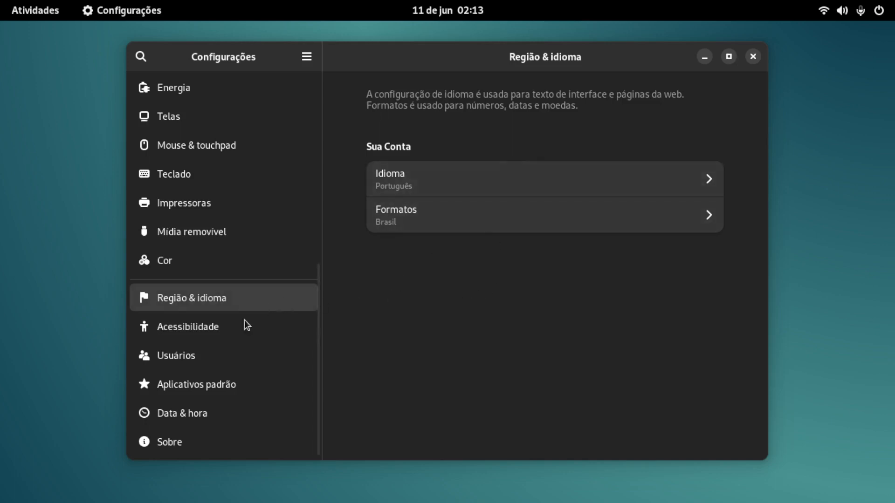
pyautogui.click(161, 416)
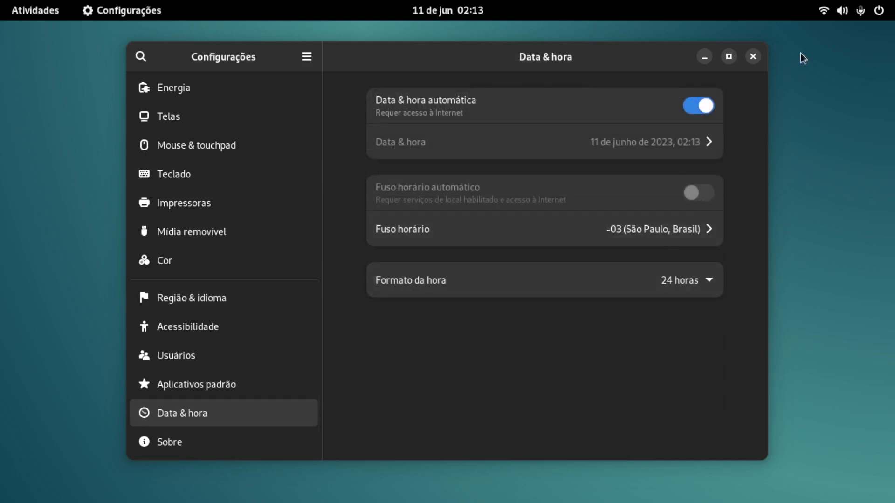
pyautogui.click(753, 57)
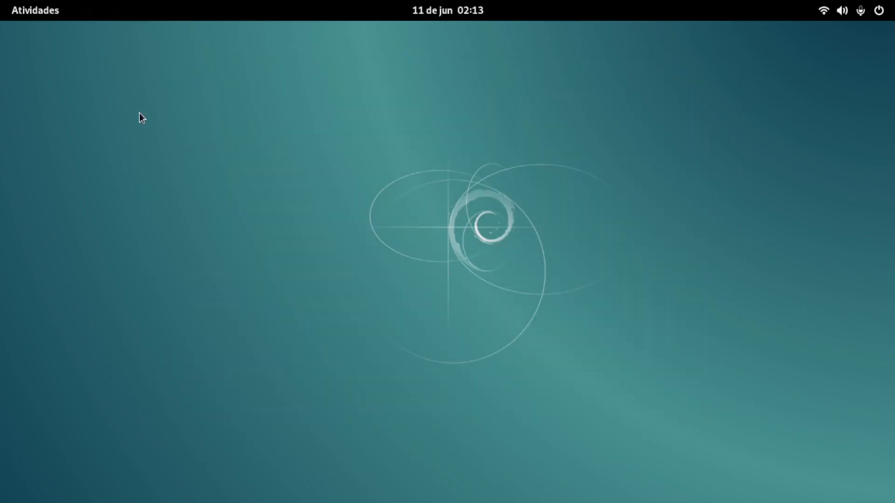
# Step: Show the full list of installed applications again and view its second page
pyautogui.click(48, 10)
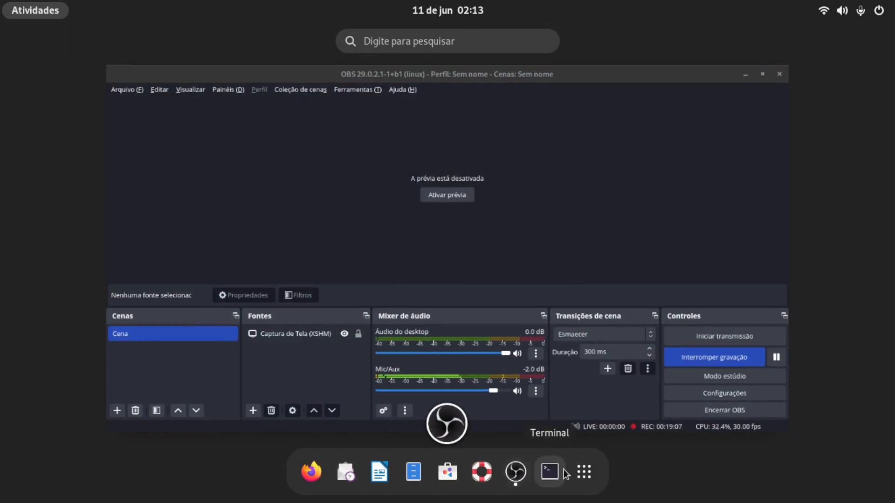
pyautogui.click(583, 473)
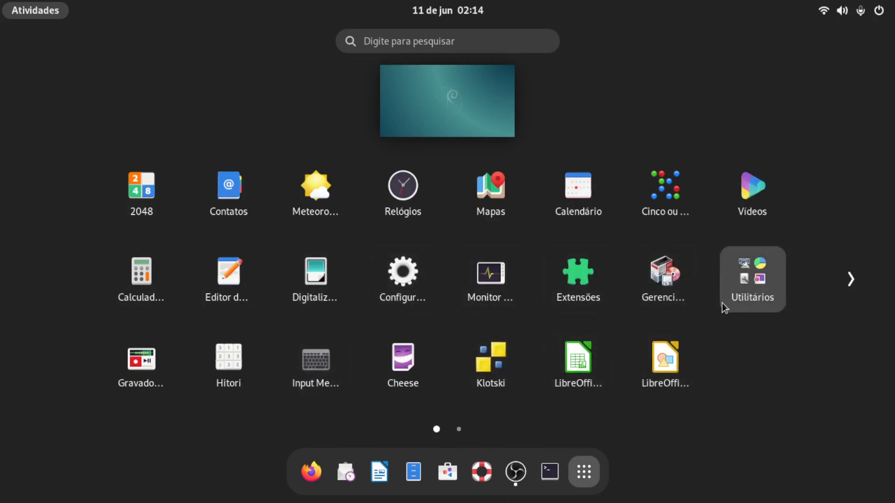
pyautogui.click(458, 430)
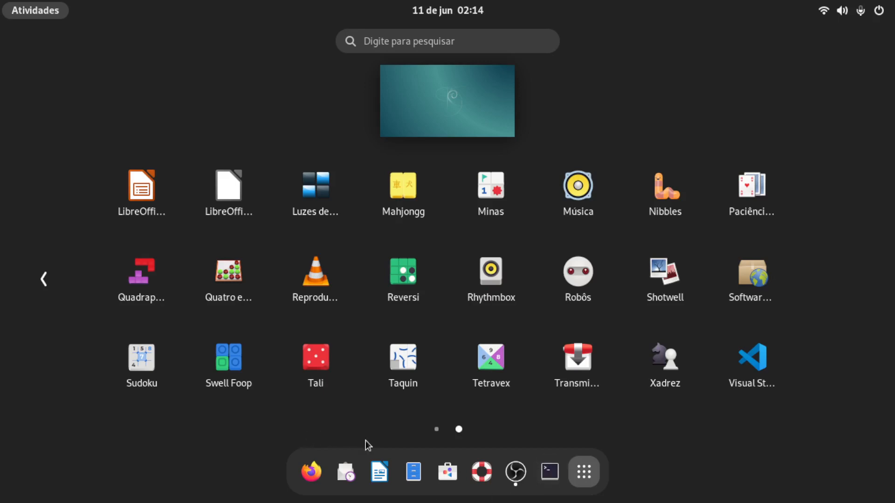
# Step: Switch to the Programas software store, check its updates and installed applications, and return to the Explorar page
pyautogui.click(447, 473)
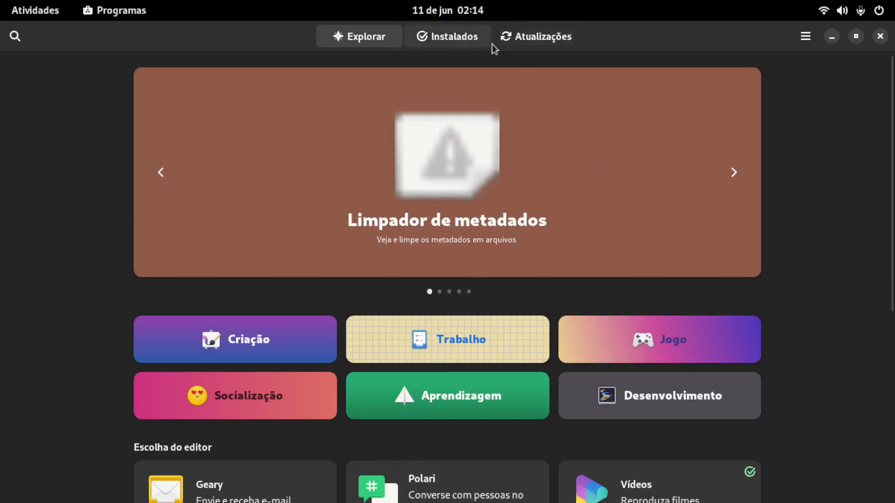
pyautogui.click(526, 40)
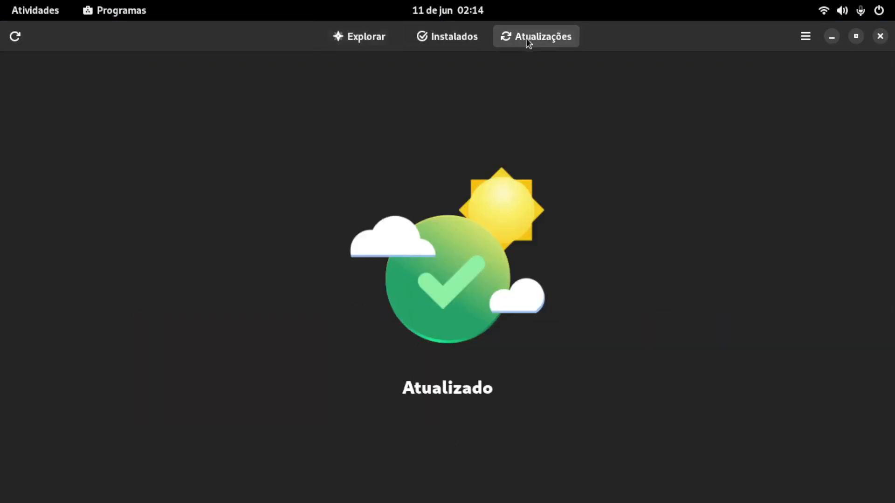
pyautogui.click(451, 38)
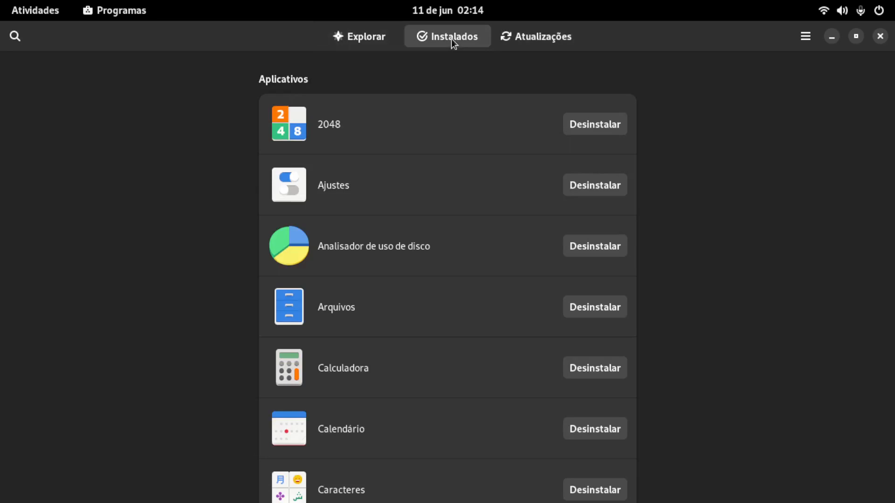
pyautogui.click(367, 39)
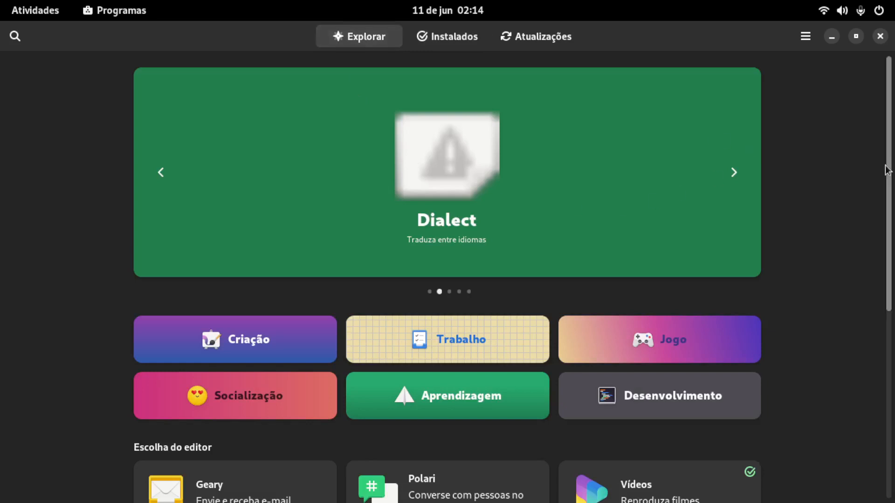
# Step: Examine the application categories and editor's picks on the software store's Explorar page
pyautogui.moveTo(892, 182); pyautogui.dragTo(892, 359)
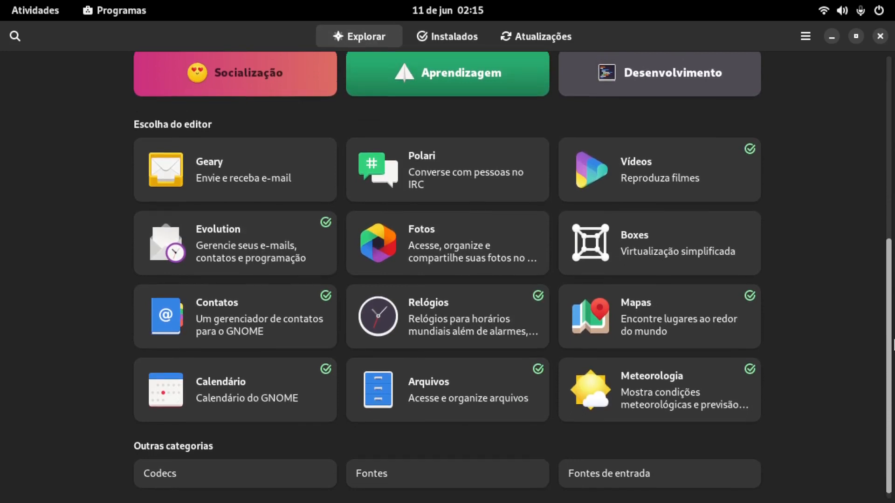
pyautogui.moveTo(893, 359); pyautogui.dragTo(892, 293)
pyautogui.scroll(5, 889, 256)
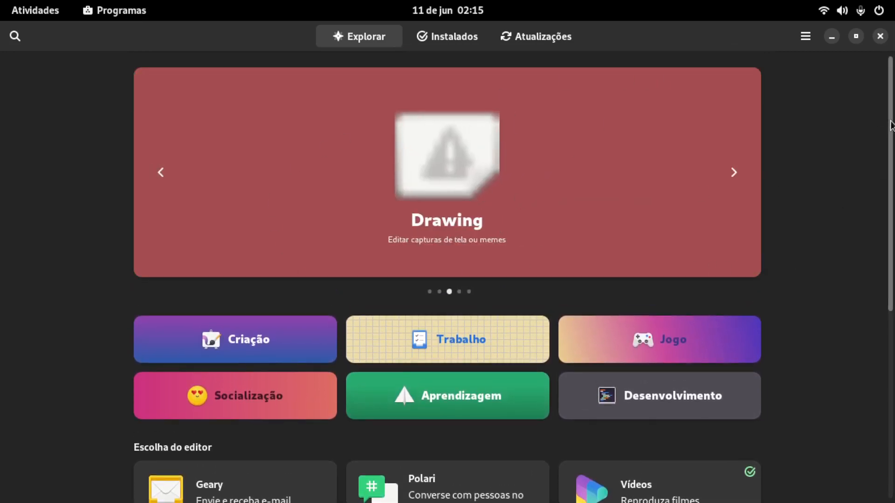
pyautogui.scroll(-5, 885, 140)
pyautogui.moveTo(893, 184); pyautogui.dragTo(890, 307)
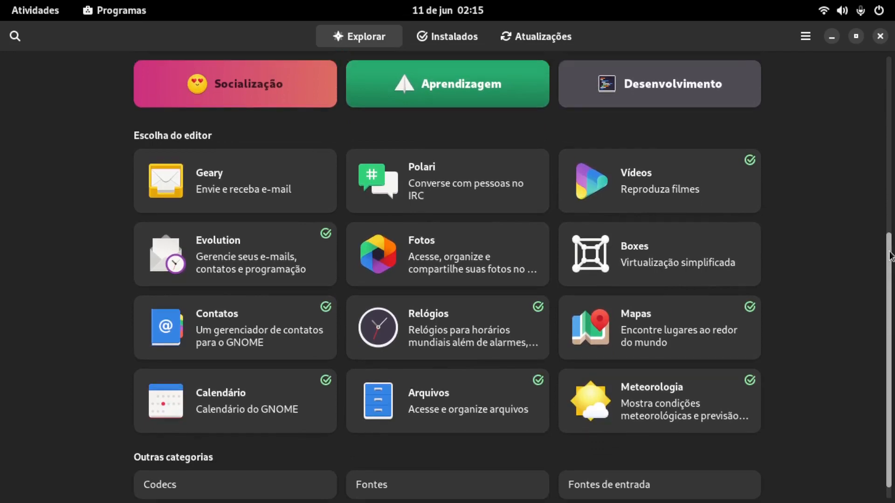
pyautogui.scroll(5, 366, 212)
pyautogui.click(23, 5)
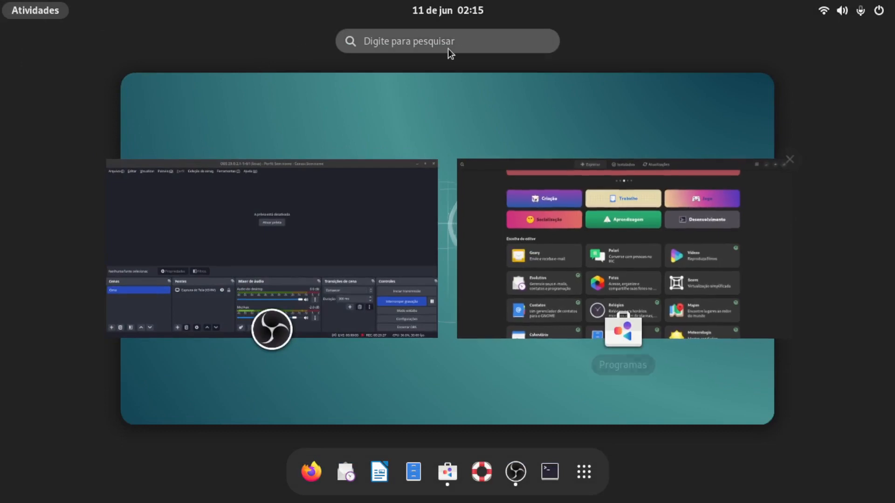
pyautogui.click(595, 212)
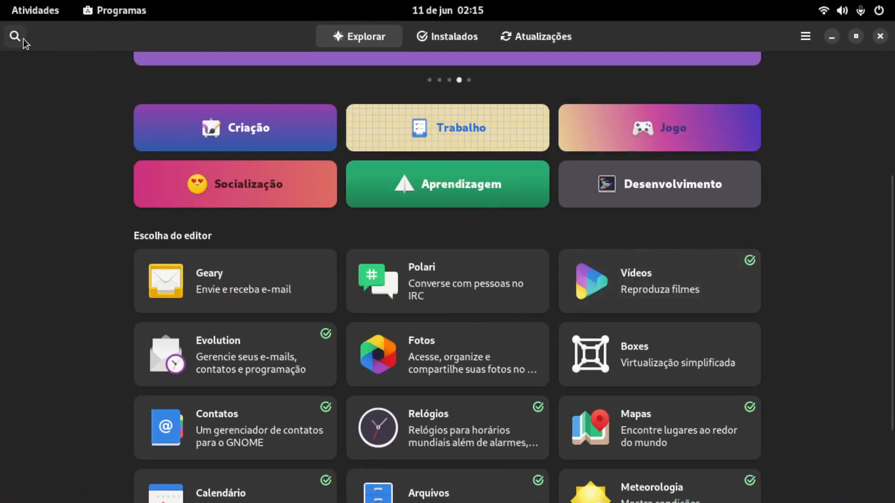
# Step: Search the software store for jdk and for netbeans, and close the store
pyautogui.click(15, 36)
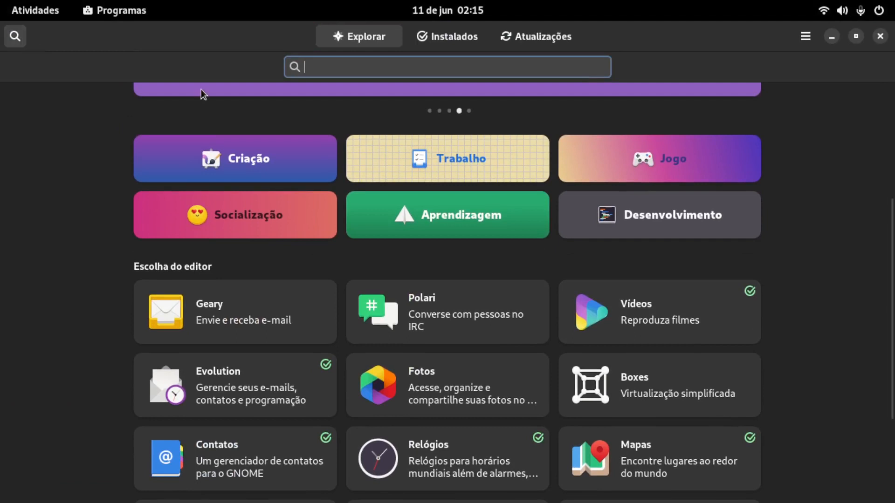
pyautogui.write('j')
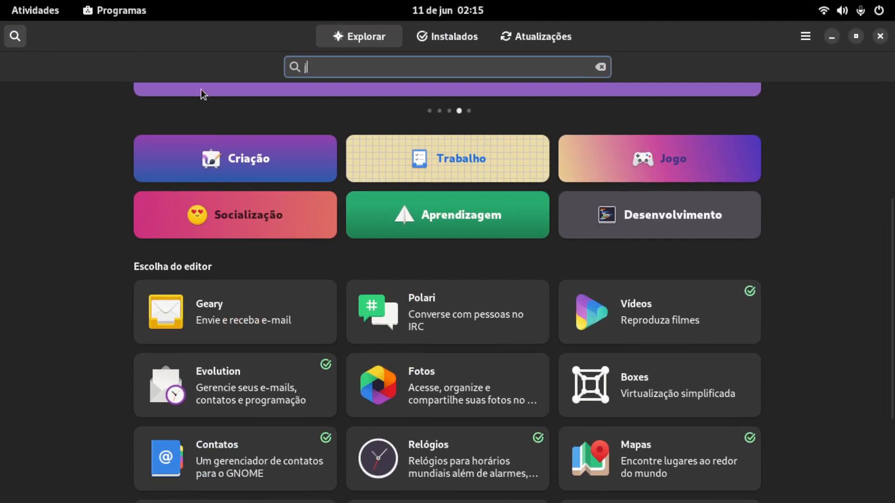
pyautogui.write('dk')
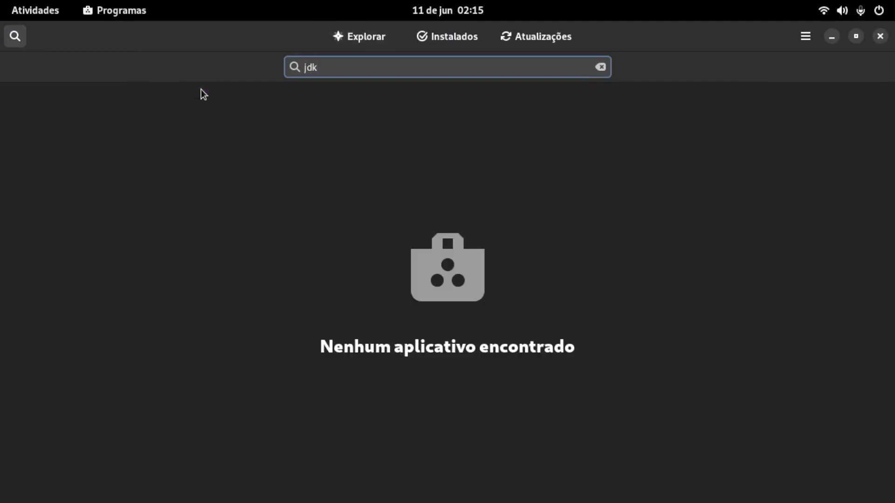
pyautogui.press('BackSpace')
pyautogui.press('BackSpace')
pyautogui.press('BackSpace')
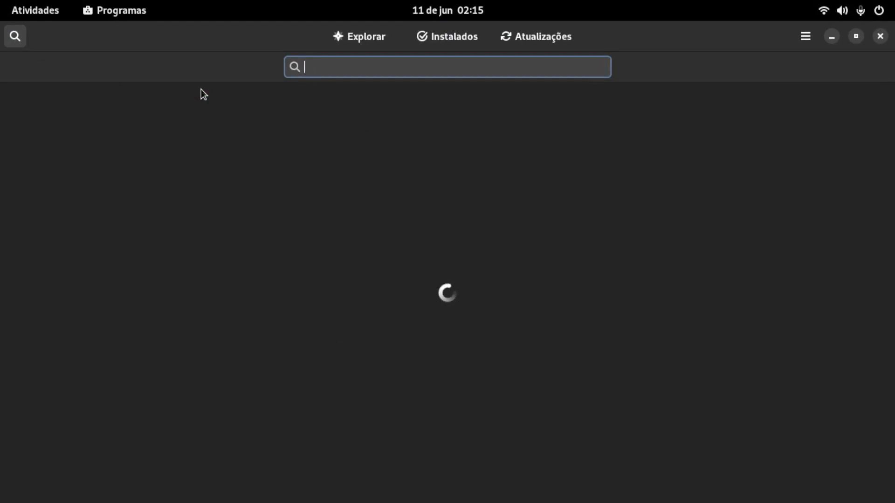
pyautogui.write('netbeans')
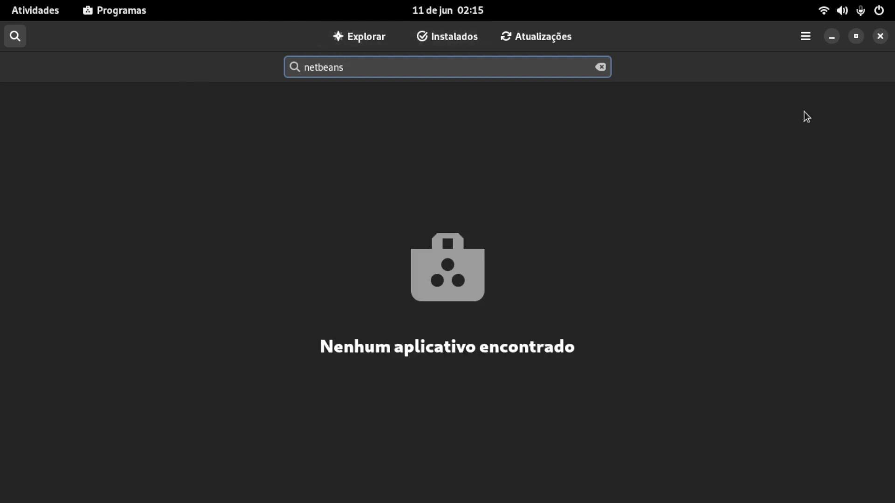
pyautogui.click(879, 36)
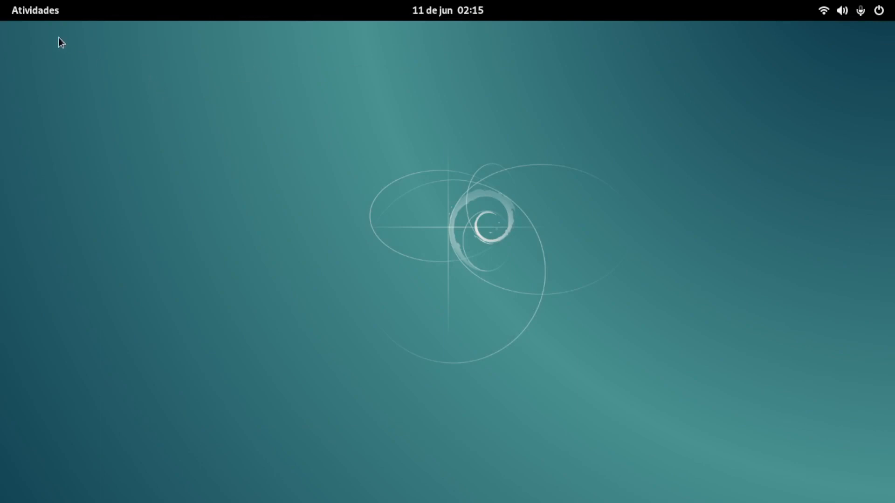
# Step: Switch to Firefox and search the web for google chrome
pyautogui.click(44, 11)
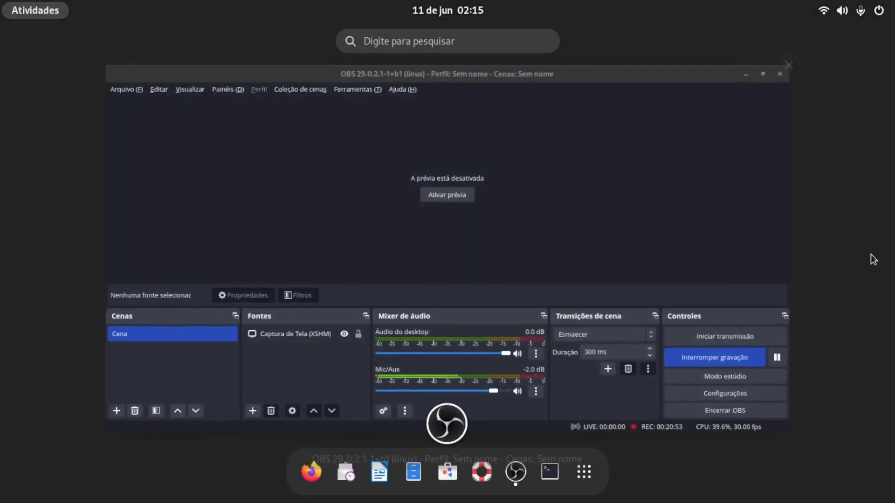
pyautogui.click(311, 473)
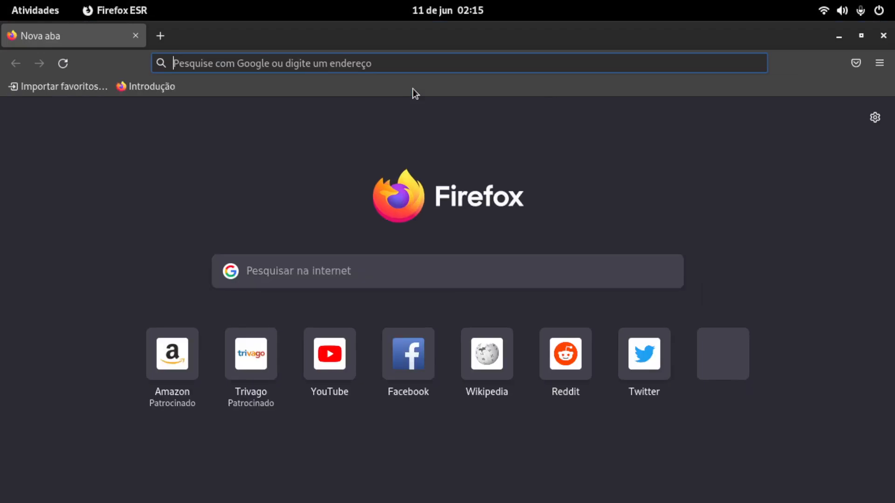
pyautogui.write('google ')
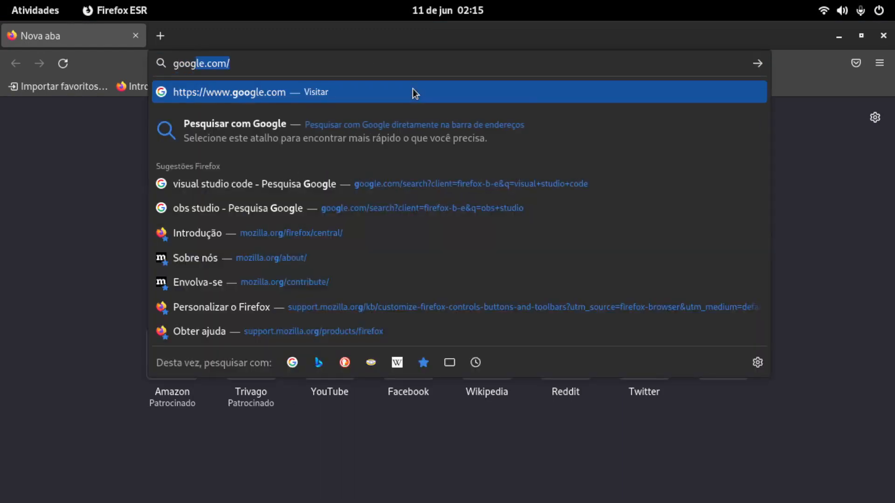
pyautogui.write('chrome')
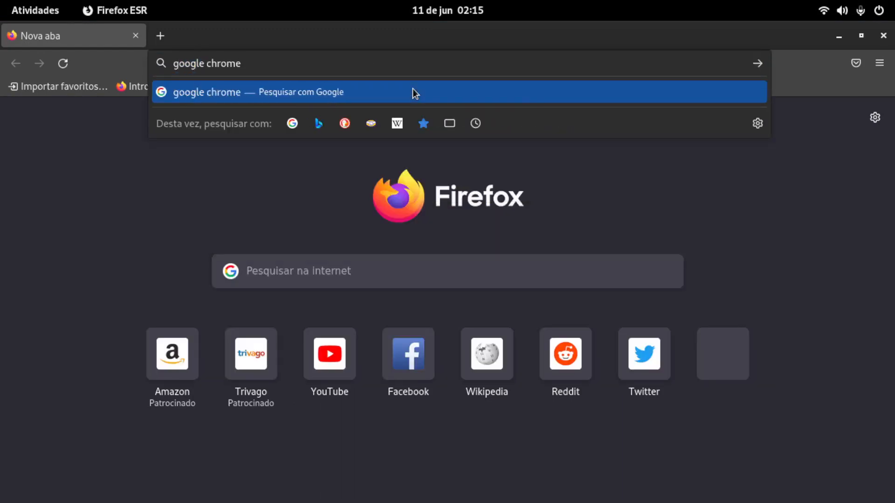
pyautogui.press('Return')
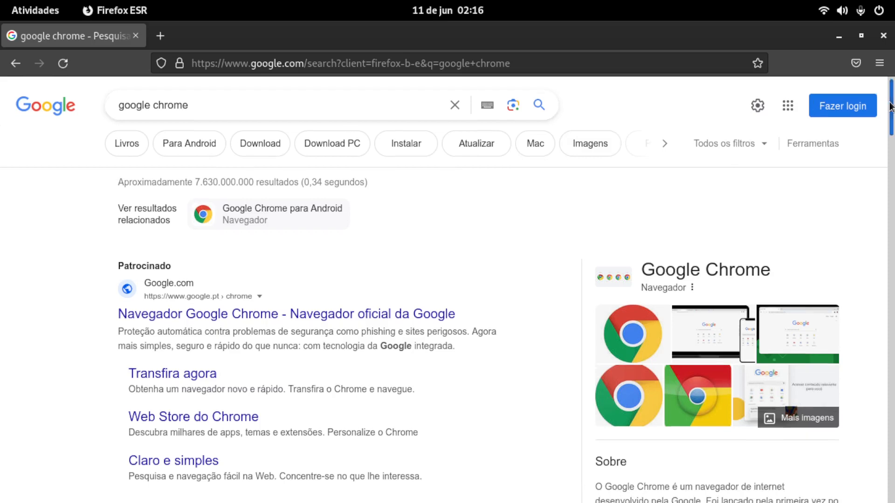
# Step: Open google.com's unsponsored search result Navegador da Web Google Chrome
pyautogui.moveTo(890, 105); pyautogui.dragTo(892, 156)
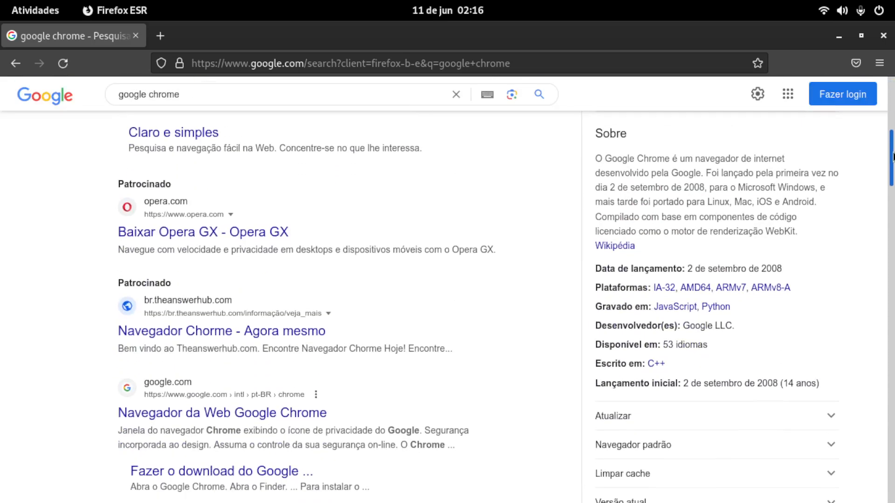
pyautogui.moveTo(892, 156); pyautogui.dragTo(892, 170)
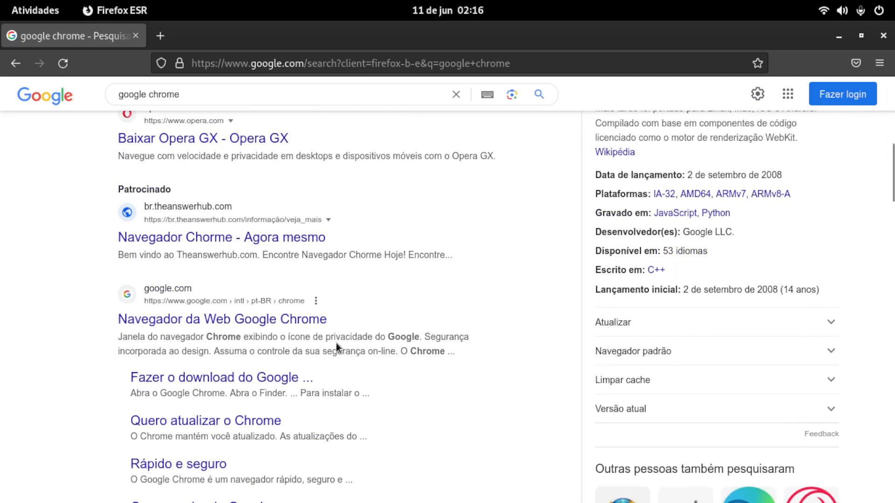
pyautogui.click(295, 327)
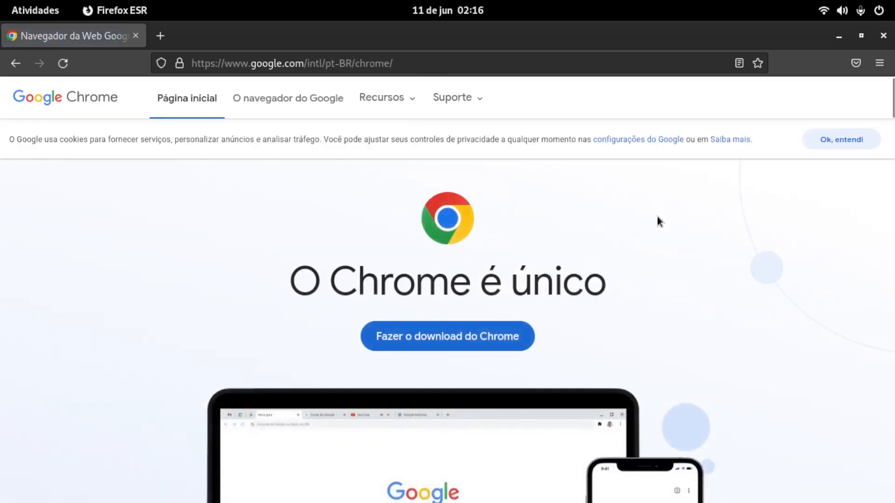
# Step: Download the 64-bit .deb package of Google Chrome for Debian/Ubuntu, accepting the terms
pyautogui.click(500, 339)
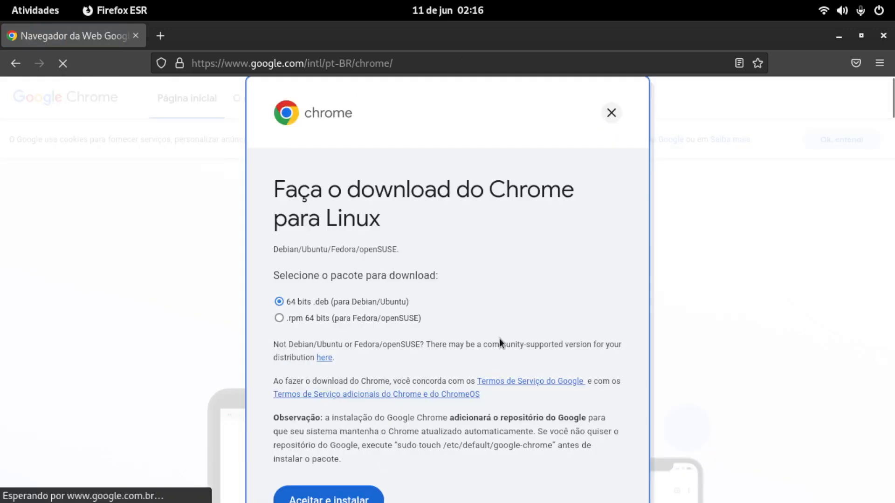
pyautogui.click(361, 499)
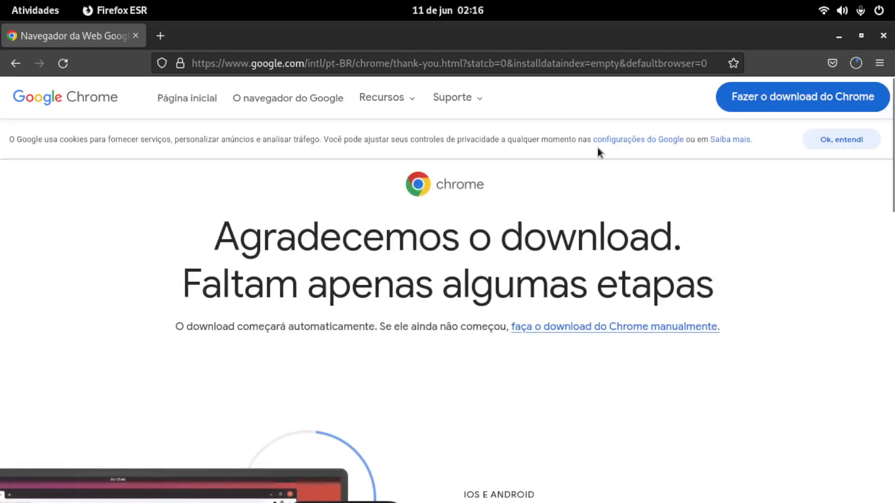
# Step: Search the web for oracle jdk and open oracle.com's Java Downloads result
pyautogui.click(455, 66)
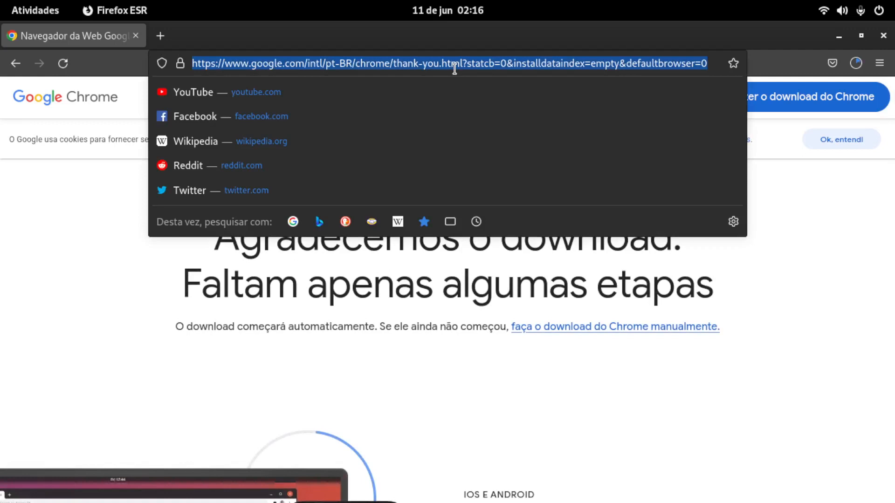
pyautogui.write('oracl')
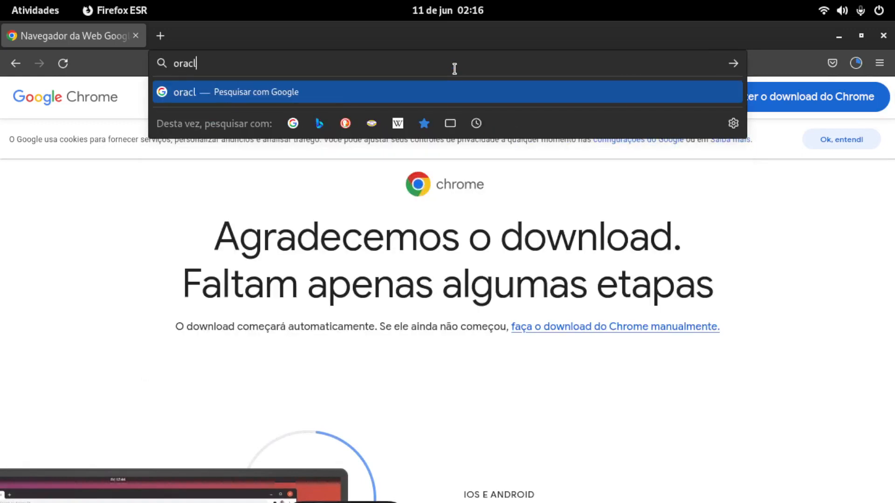
pyautogui.write('e jdk')
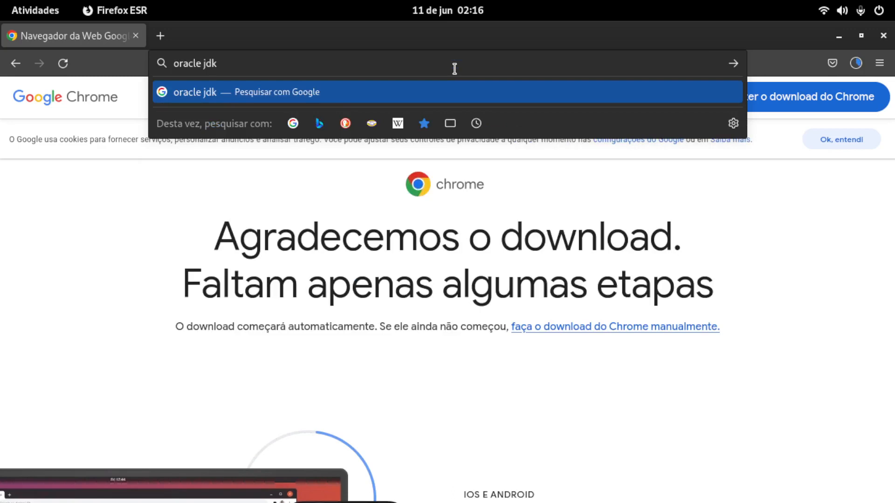
pyautogui.press('Return')
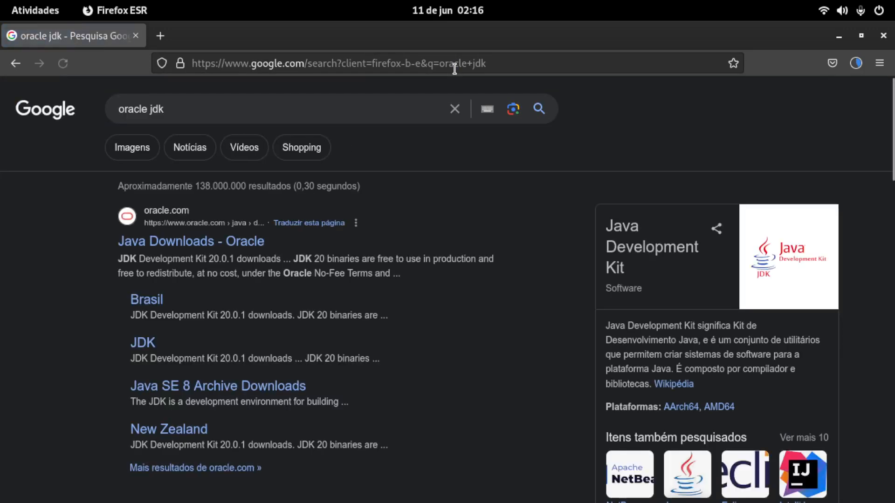
pyautogui.click(208, 243)
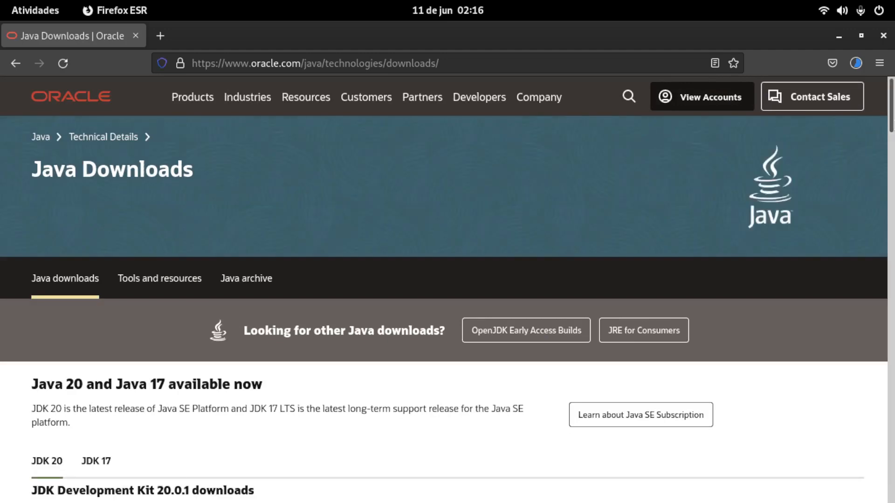
# Step: Download the JDK 17 x64 Debian Package for Linux, jdk-17_linux-x64_bin.deb
pyautogui.moveTo(893, 120); pyautogui.dragTo(893, 158)
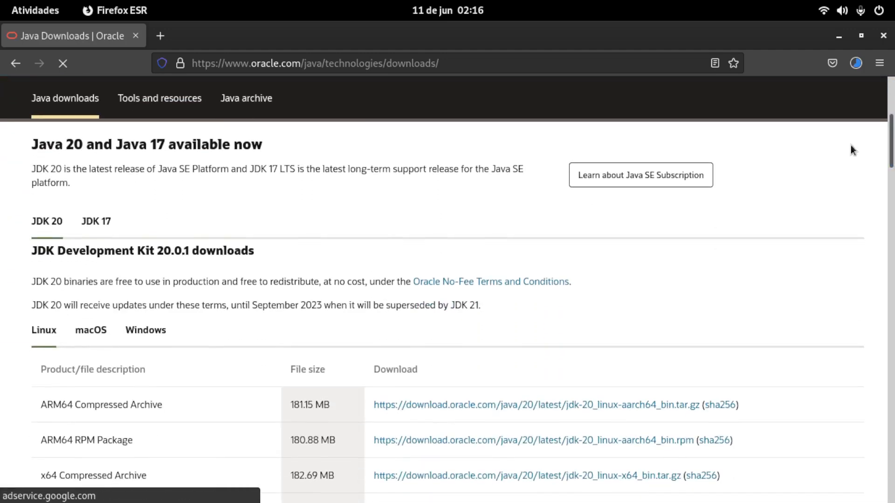
pyautogui.click(97, 222)
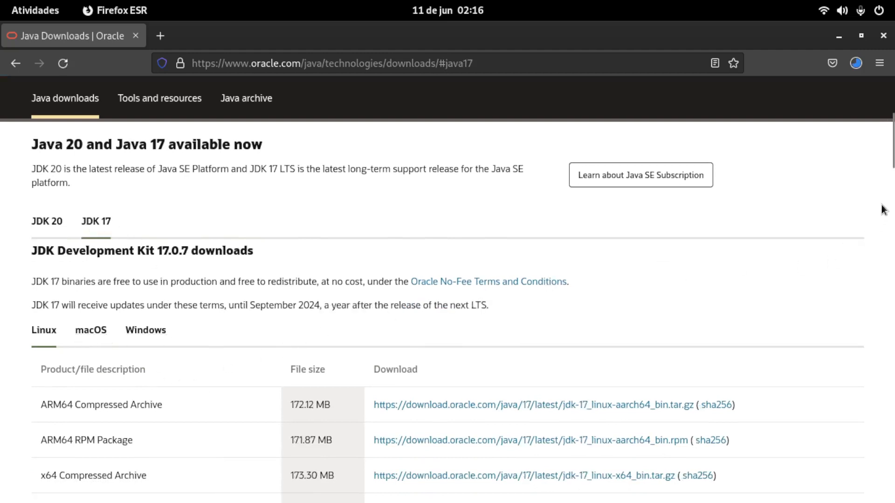
pyautogui.scroll(-3, 891, 162)
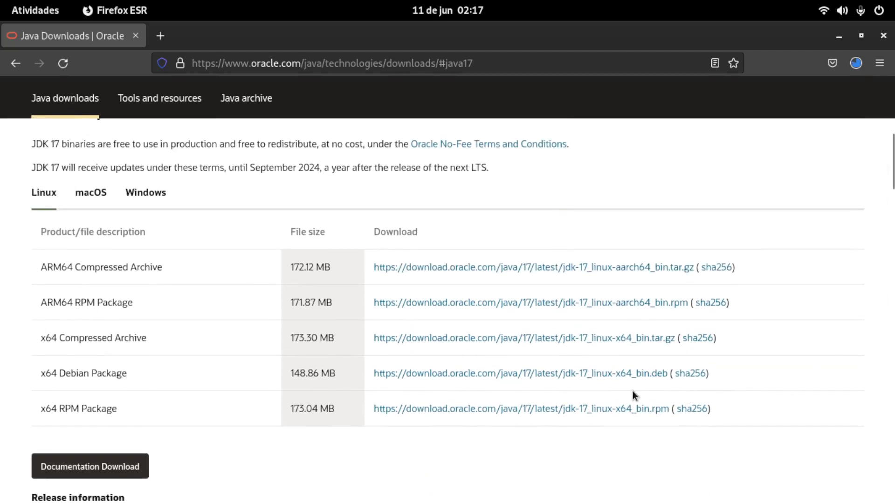
pyautogui.click(575, 375)
# Step: Show the downloaded google-chrome-stable_current_amd64.deb in its folder and open it with Instalação de programa, always using that application for Debian packages
pyautogui.click(855, 65)
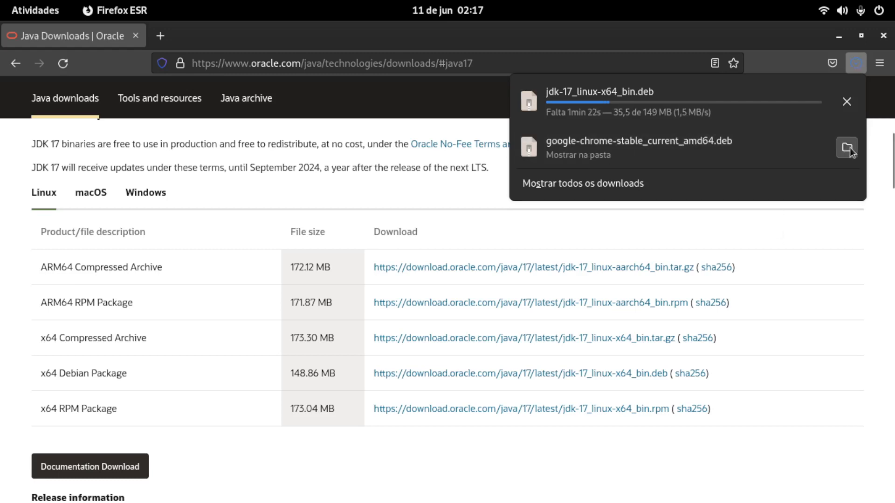
pyautogui.click(850, 147)
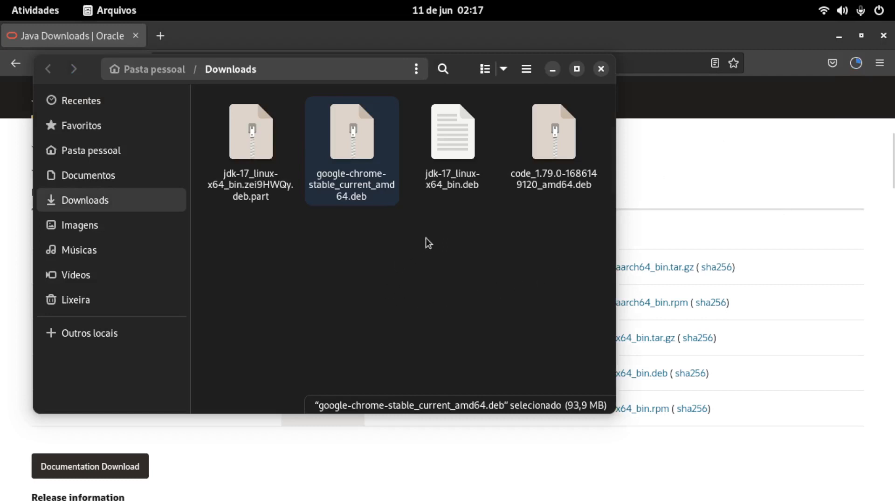
pyautogui.rightClick(352, 156)
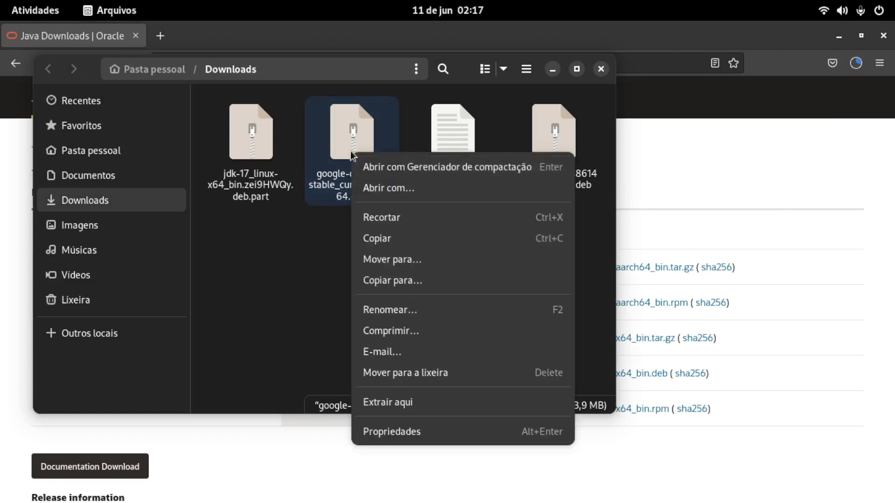
pyautogui.click(405, 193)
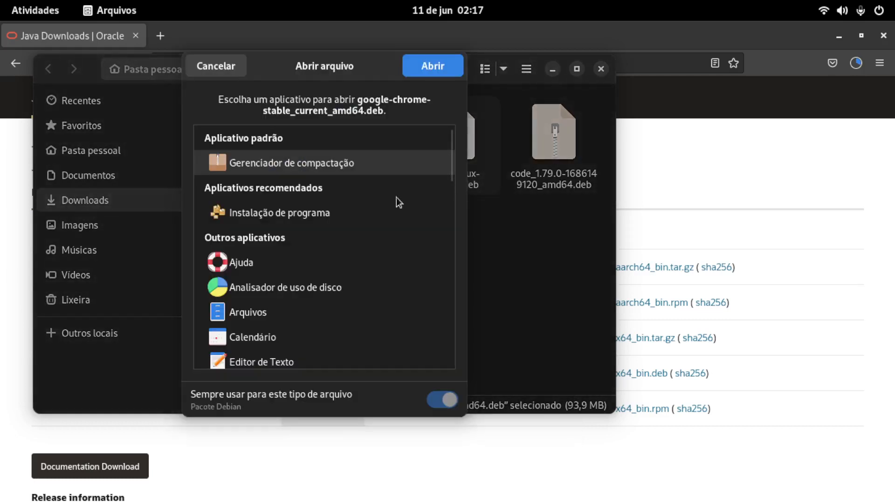
pyautogui.click(314, 213)
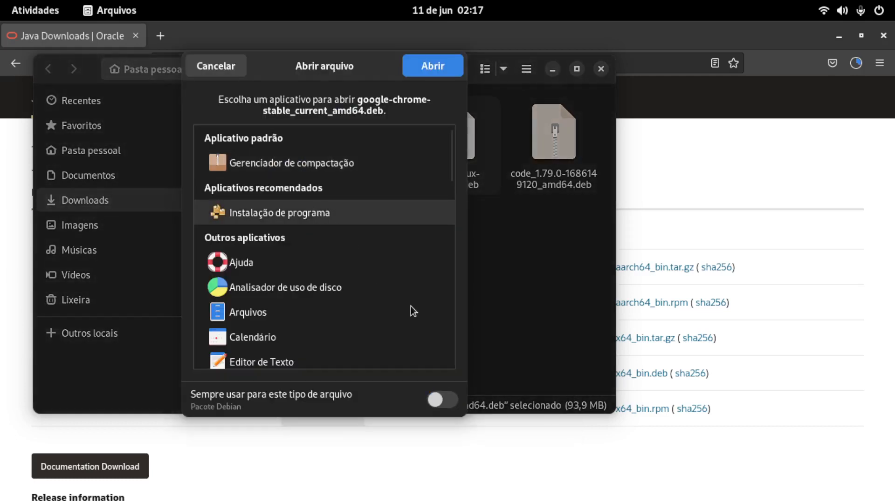
pyautogui.click(445, 397)
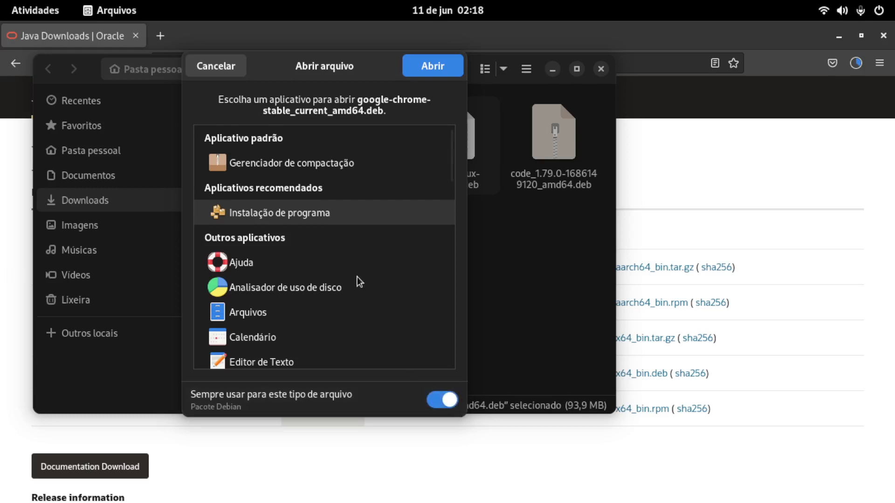
pyautogui.doubleClick(319, 217)
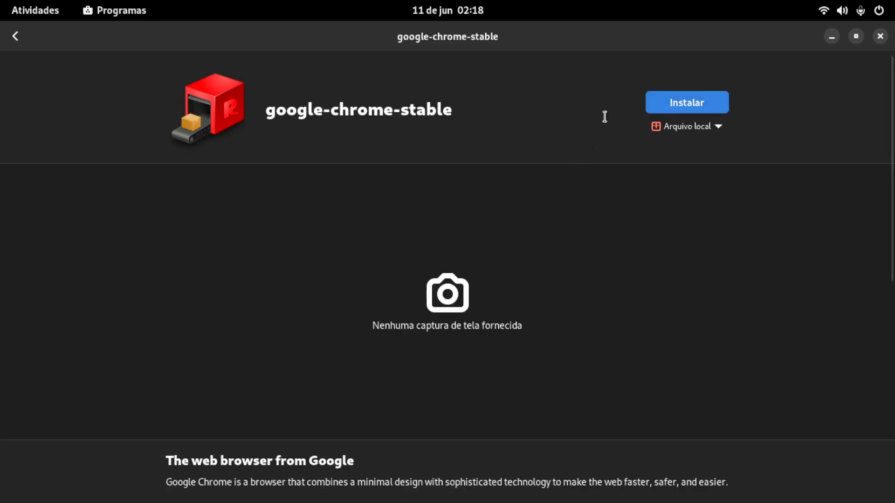
# Step: Install google-chrome-stable from the local file, authenticating with the account password
pyautogui.click(689, 102)
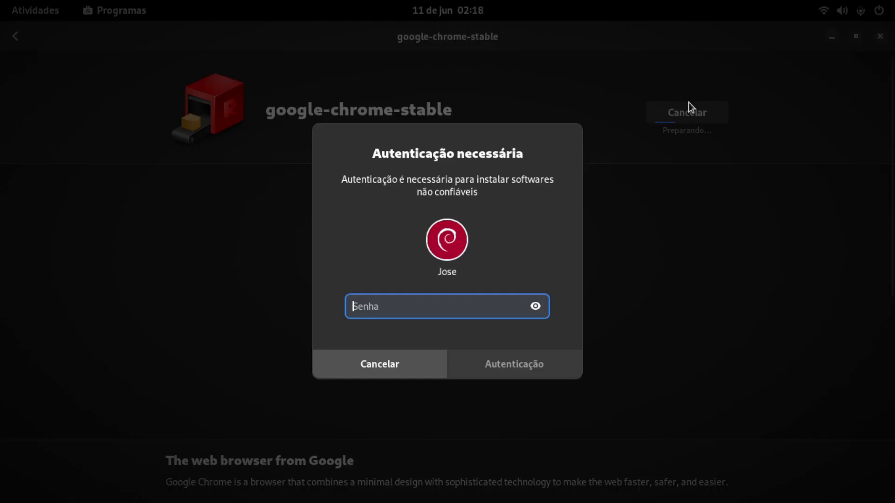
pyautogui.write('****')
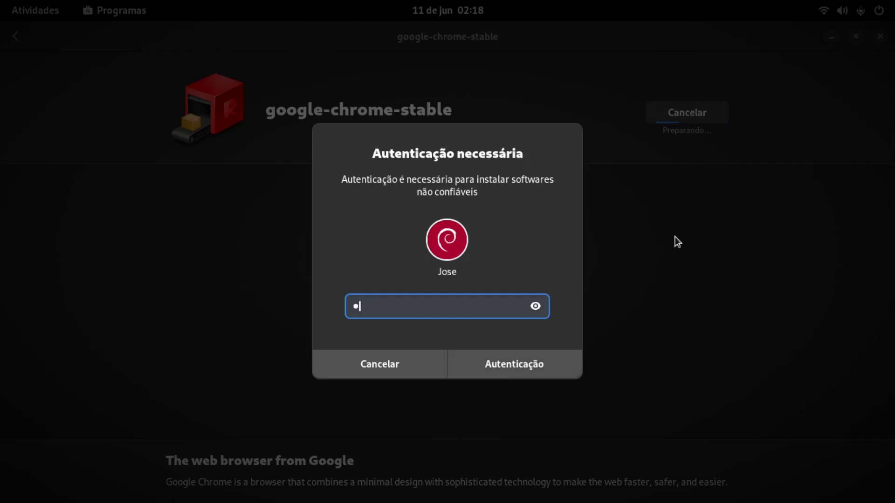
pyautogui.press('Return')
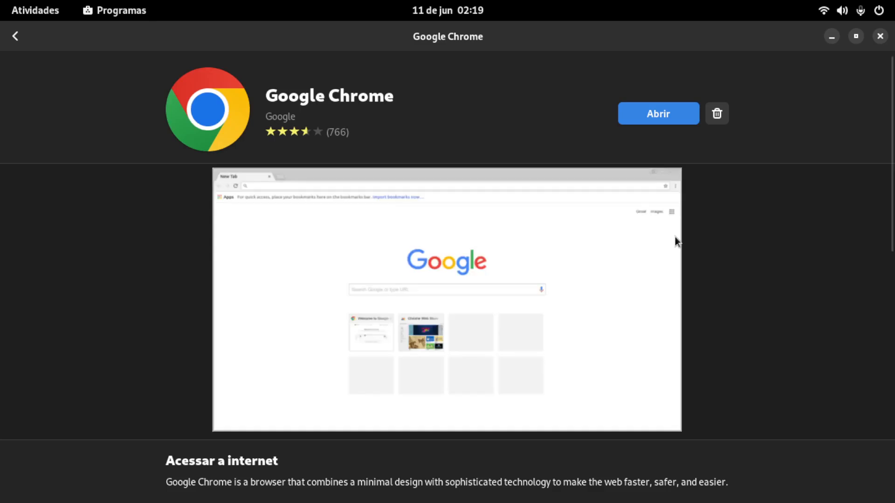
# Step: Launch Chrome as the default browser with usage statistics and error reports turned off, then close it and the software store
pyautogui.click(652, 114)
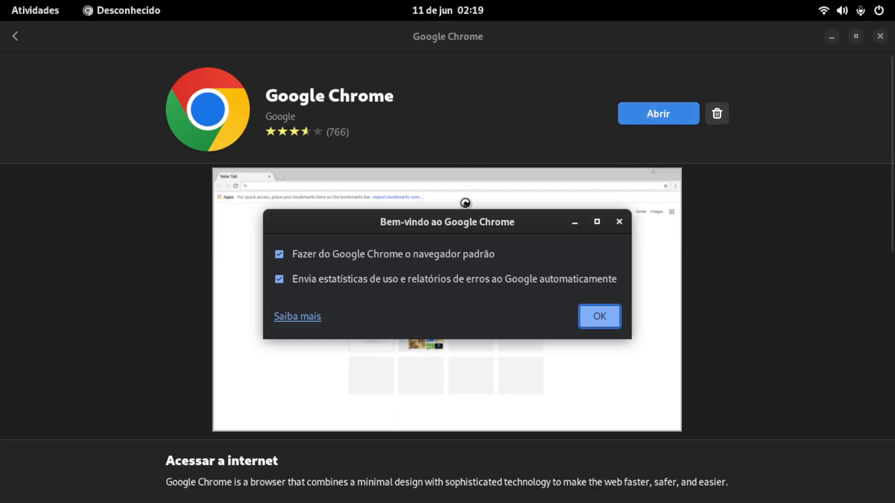
pyautogui.click(423, 278)
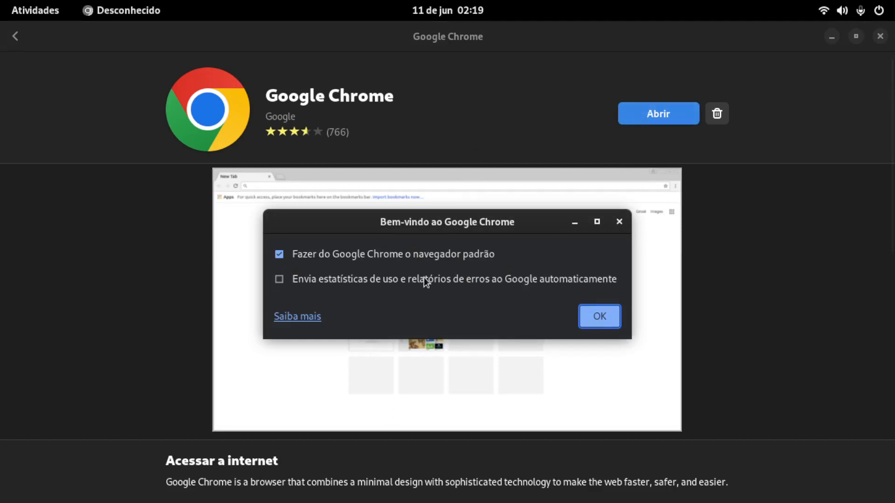
pyautogui.click(599, 317)
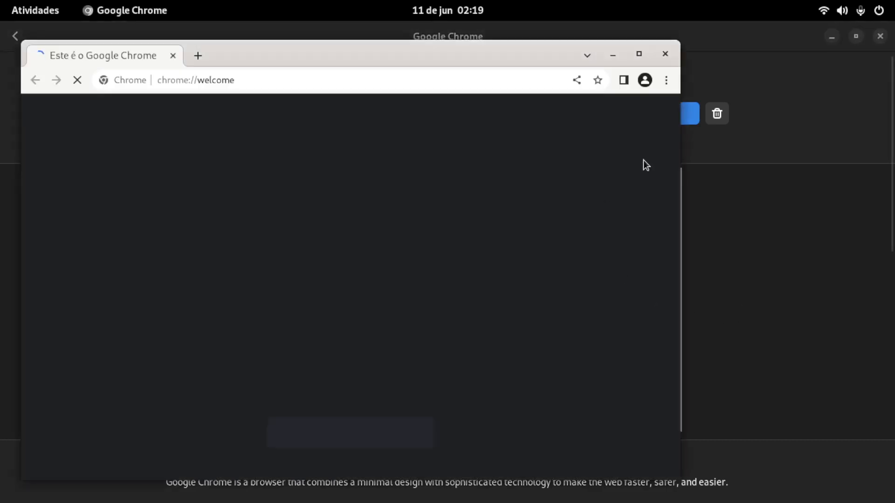
pyautogui.click(665, 55)
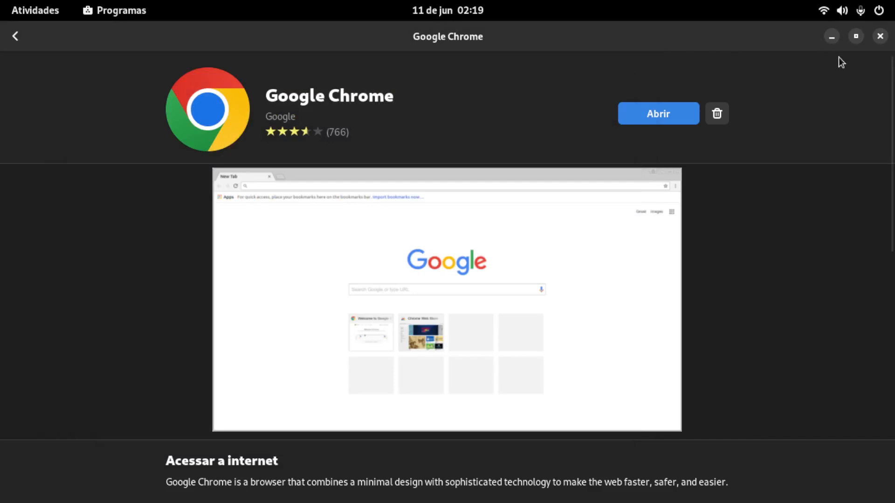
pyautogui.click(879, 36)
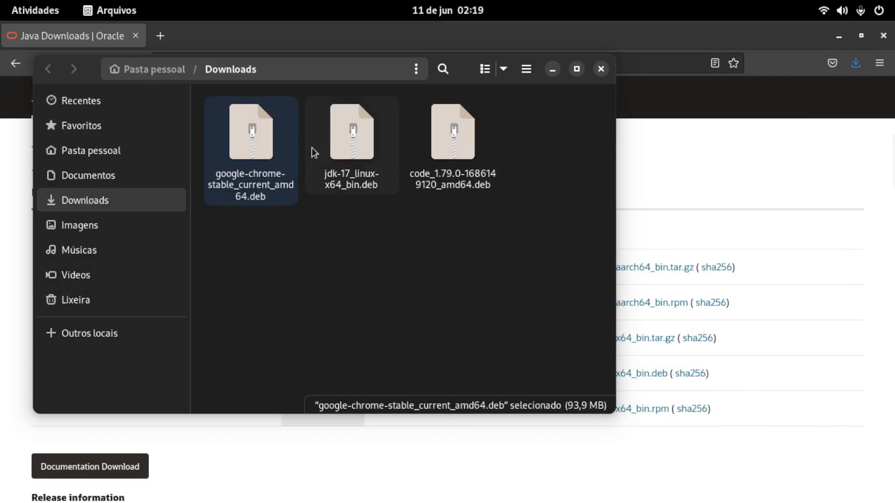
# Step: Reopen the Downloads folder from Firefox's download list at jdk-17_linux-x64_bin.deb and open that package with Instalação de programa
pyautogui.click(606, 67)
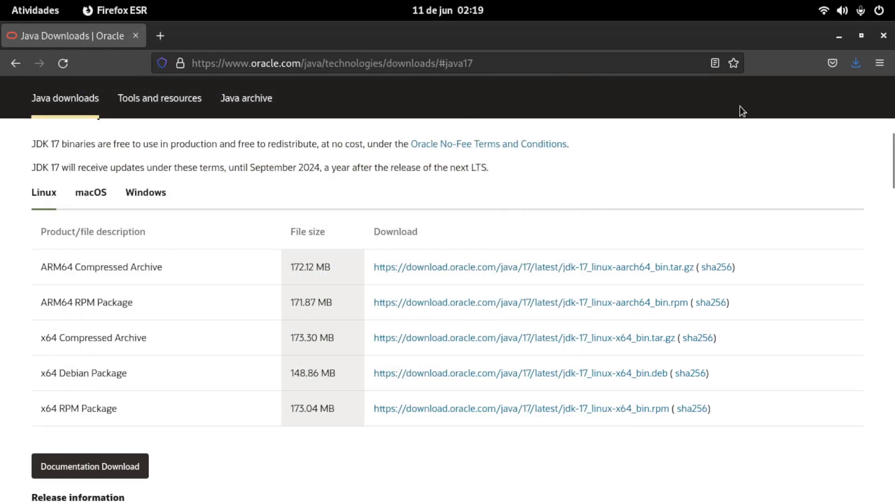
pyautogui.click(862, 69)
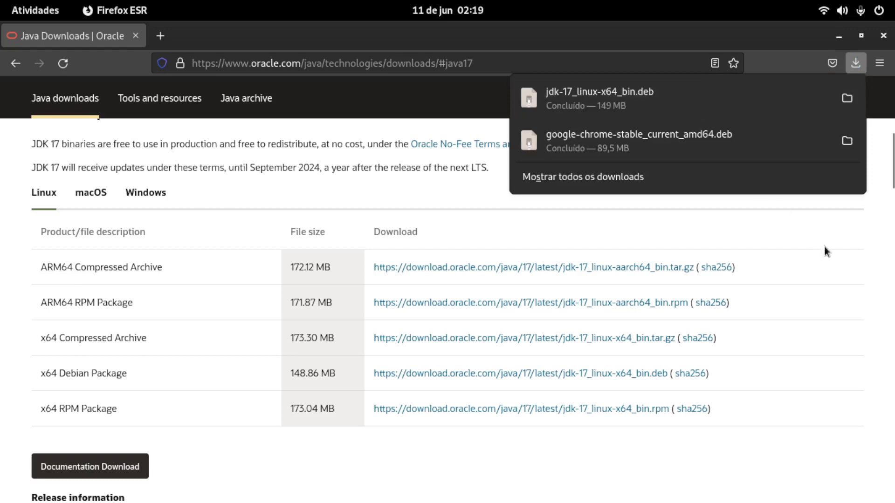
pyautogui.click(846, 98)
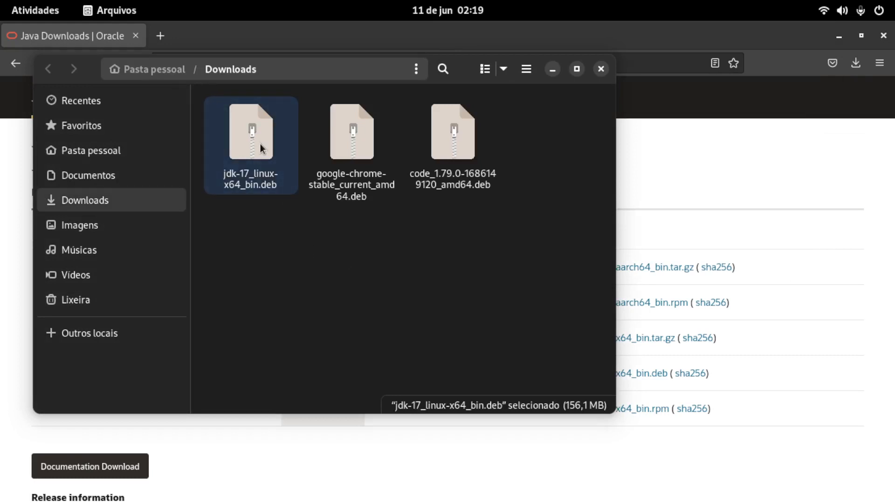
pyautogui.rightClick(230, 127)
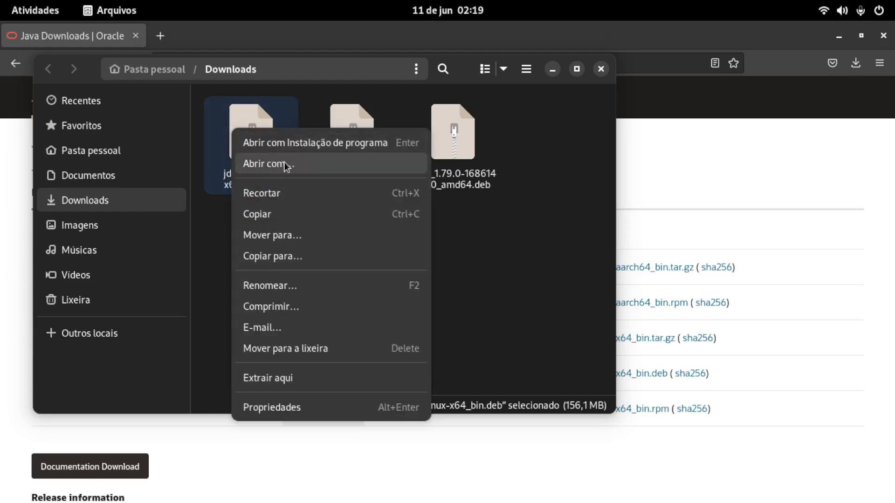
pyautogui.click(311, 138)
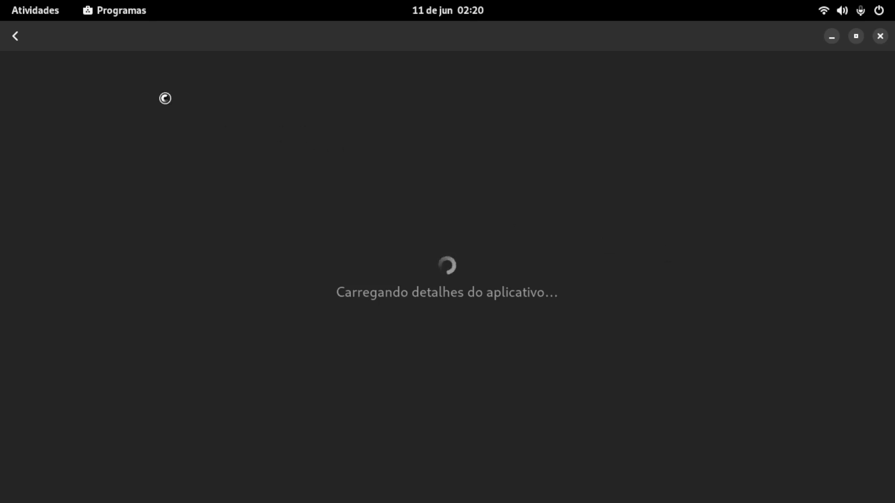
# Step: Launch Google Chrome from the last page of the application grid
pyautogui.click(41, 9)
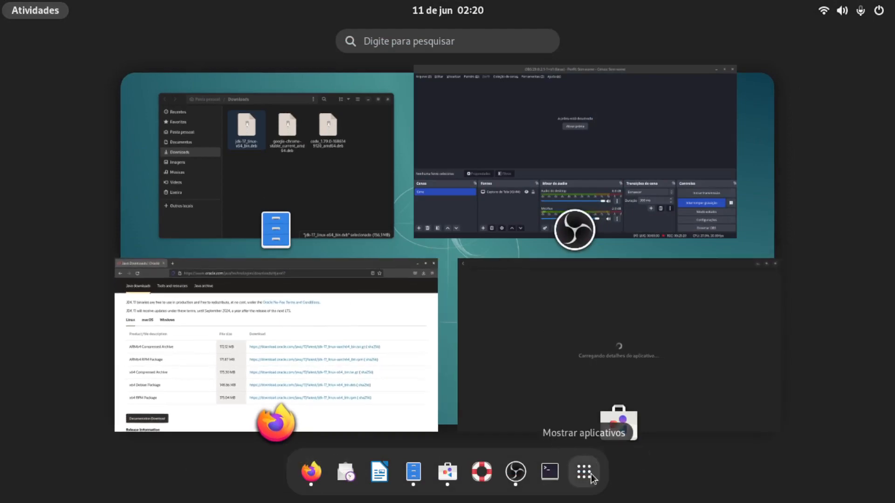
pyautogui.click(577, 468)
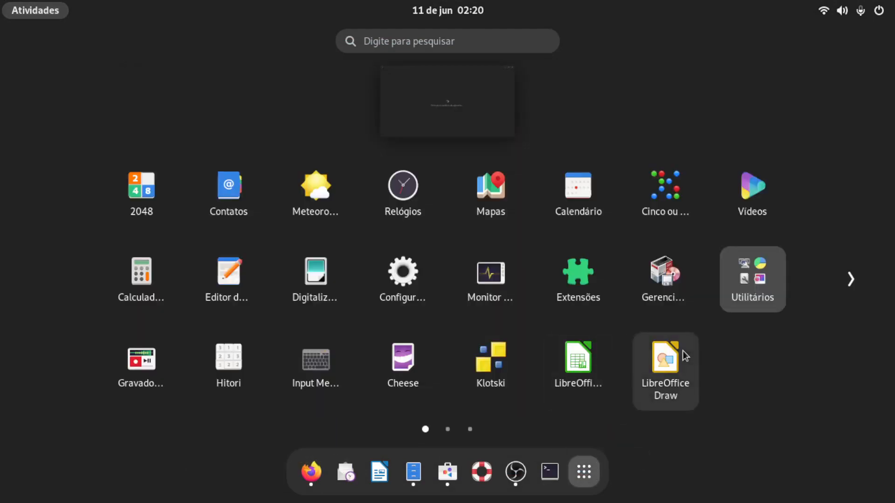
pyautogui.click(857, 284)
pyautogui.click(859, 286)
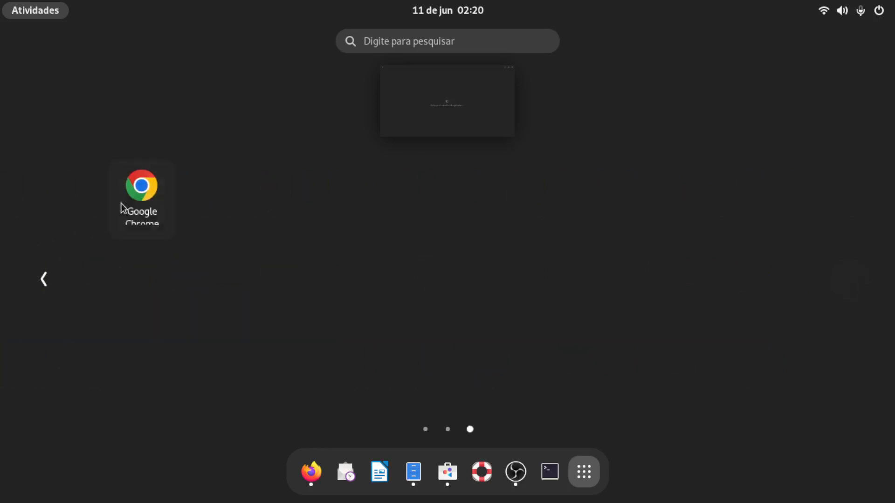
pyautogui.click(142, 188)
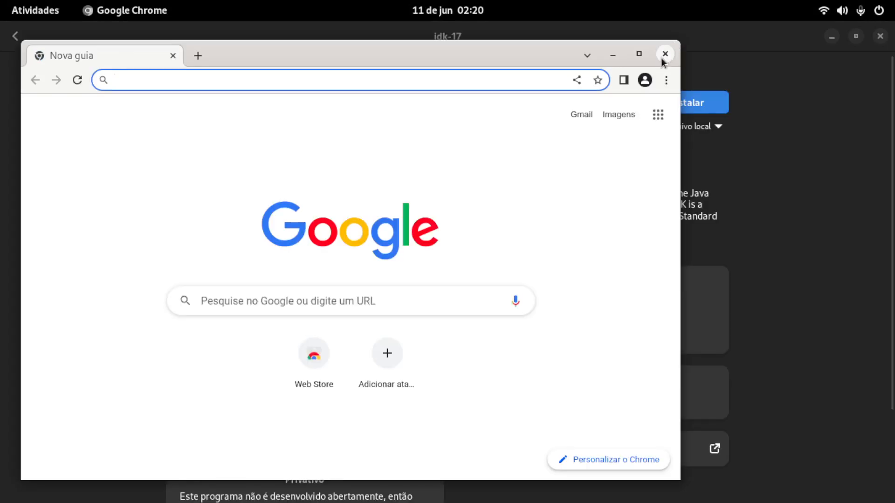
# Step: Pin Google Chrome to the dash favourites and place it directly after Firefox ESR
pyautogui.click(36, 16)
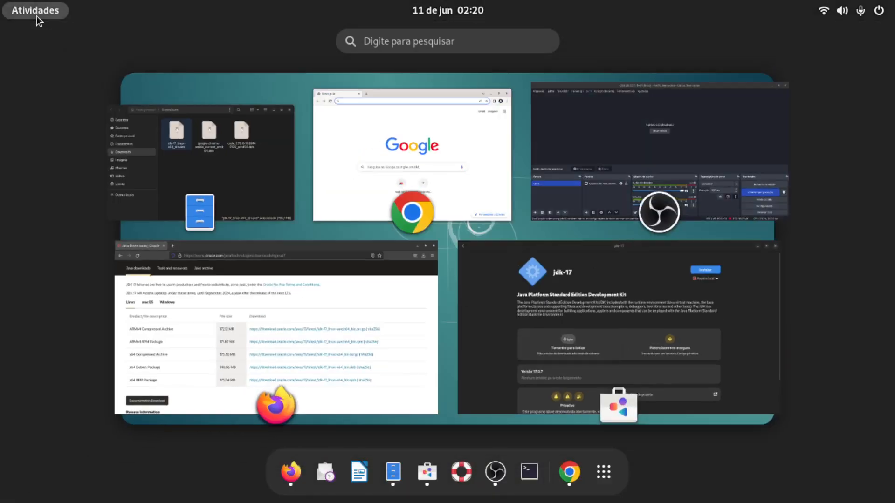
pyautogui.rightClick(577, 474)
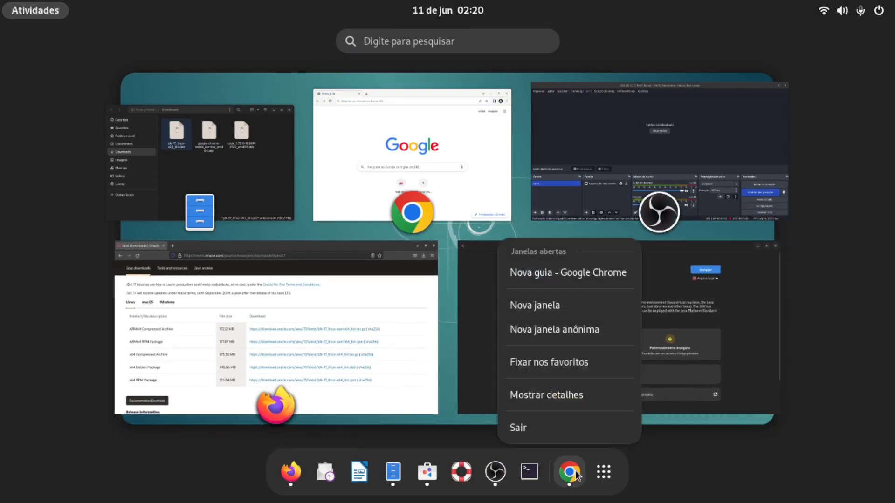
pyautogui.click(566, 367)
pyautogui.moveTo(574, 474); pyautogui.dragTo(319, 473)
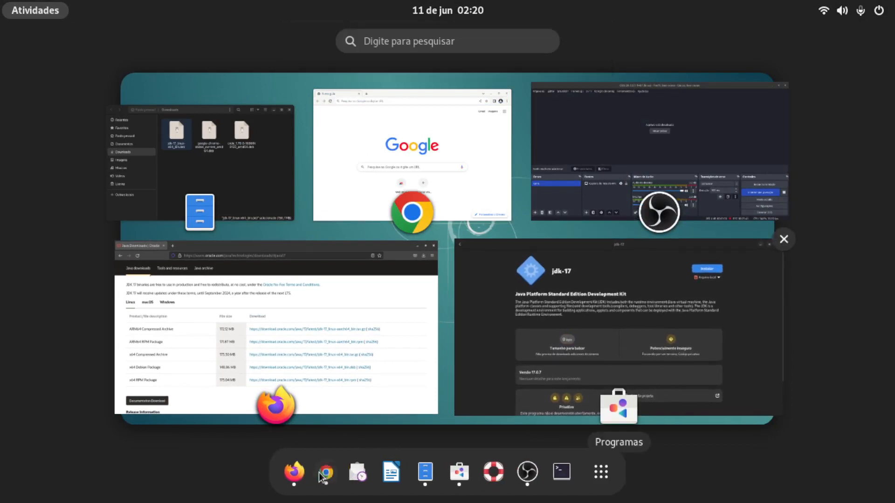
# Step: Quit Firefox ESR and unpin it from the dash favourites
pyautogui.rightClick(291, 479)
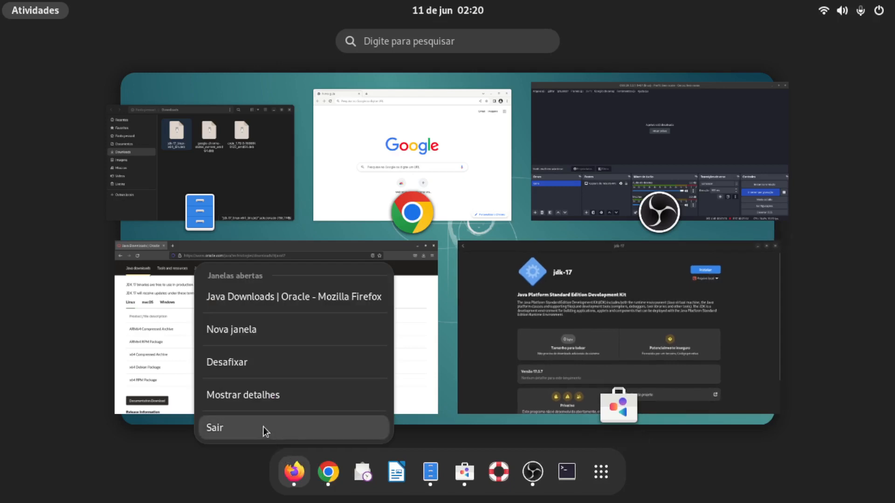
pyautogui.click(263, 427)
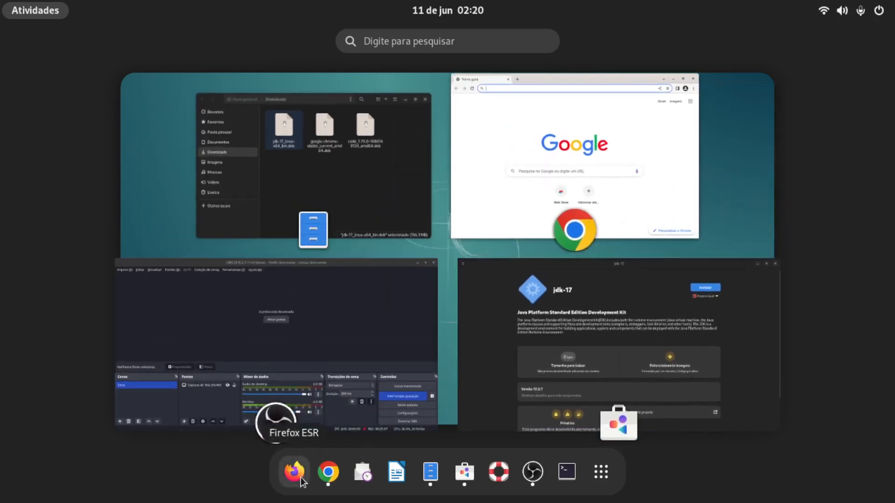
pyautogui.rightClick(301, 477)
pyautogui.click(274, 393)
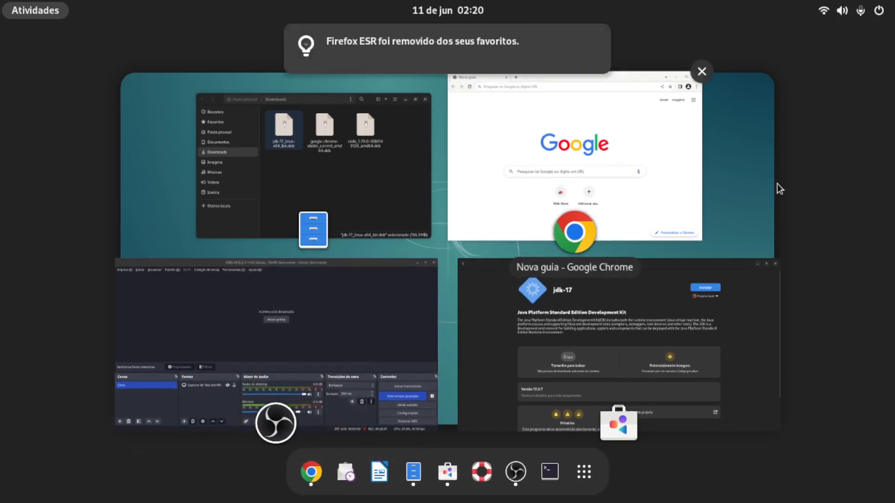
# Step: Install jdk-17 from the local file, authenticating with the account password
pyautogui.click(708, 292)
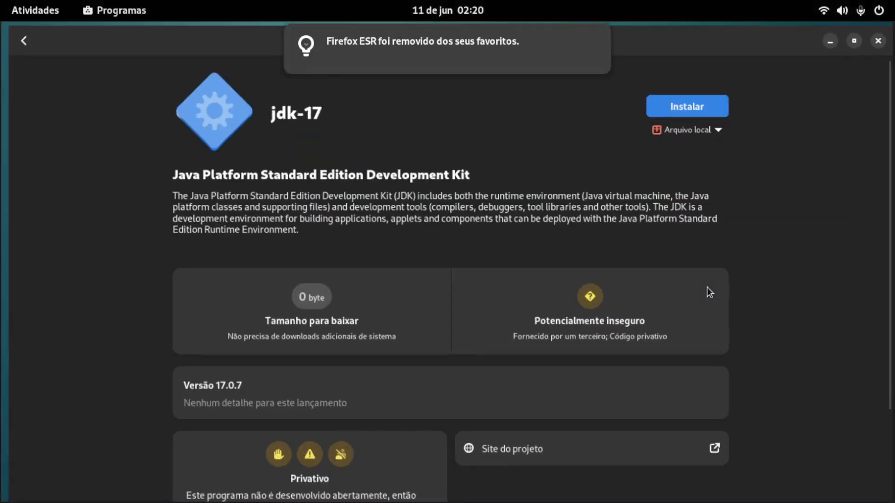
pyautogui.click(687, 107)
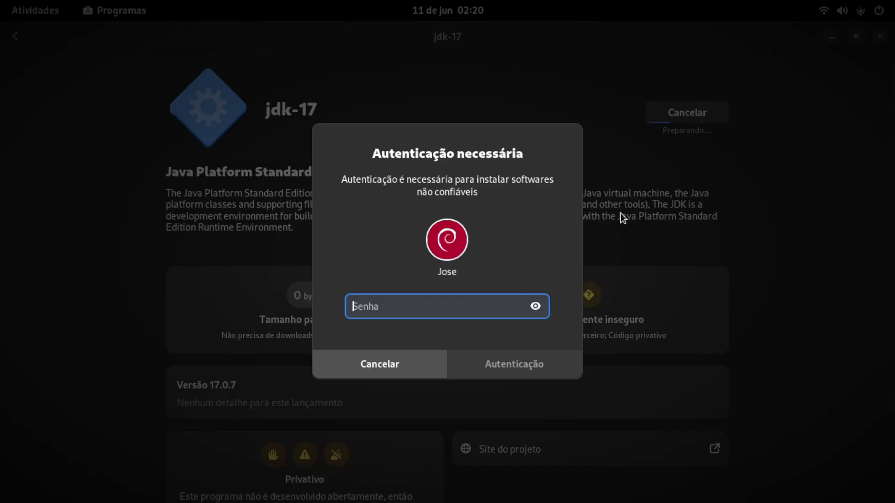
pyautogui.write('****')
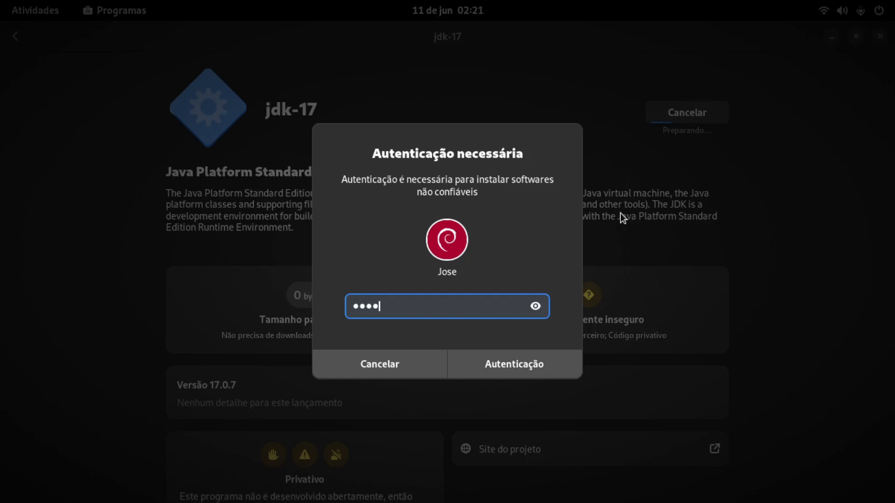
pyautogui.press('Return')
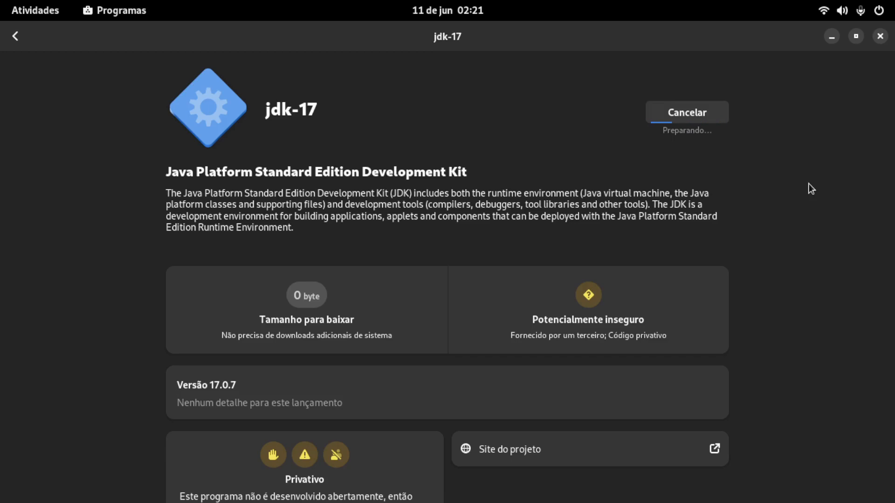
# Step: Switch to the open Google Chrome window and close it
pyautogui.click(40, 13)
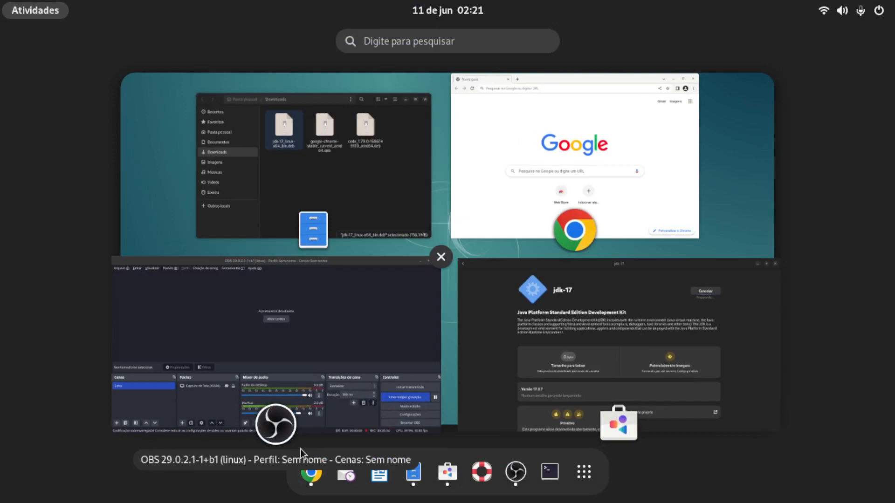
pyautogui.click(311, 474)
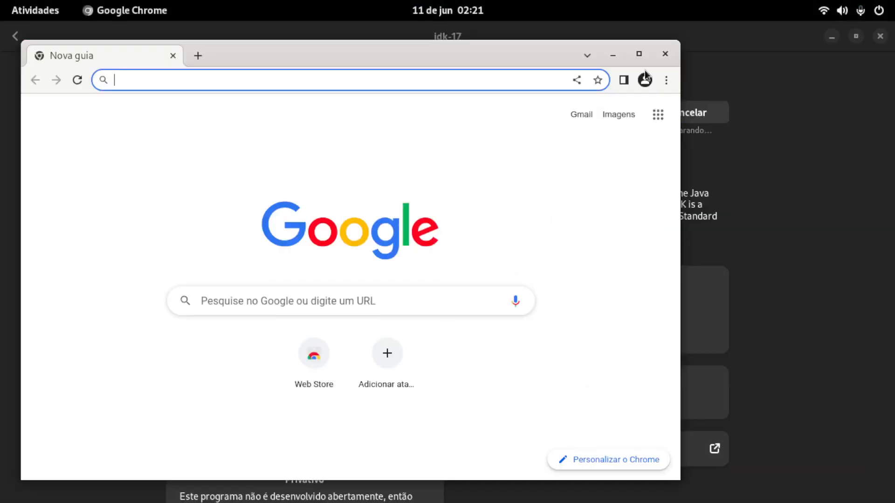
pyautogui.click(664, 53)
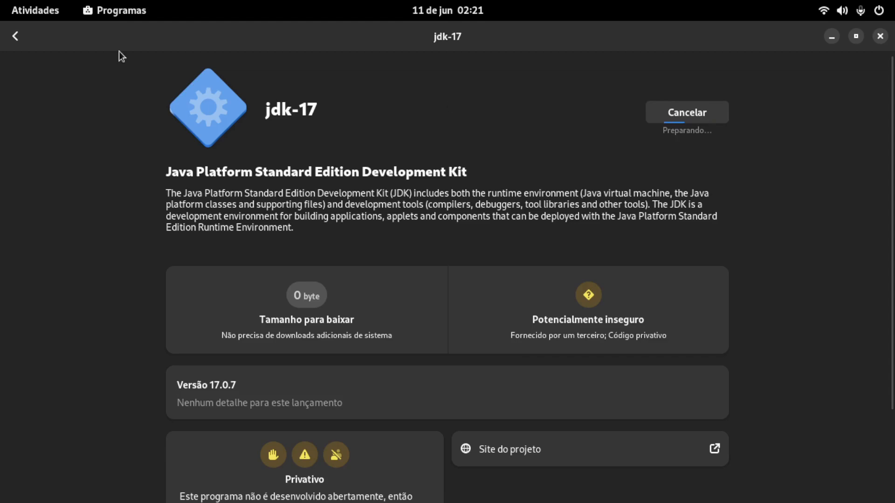
# Step: Try to query the system name in a new terminal with -uname and --uname, and exit the terminal
pyautogui.click(40, 11)
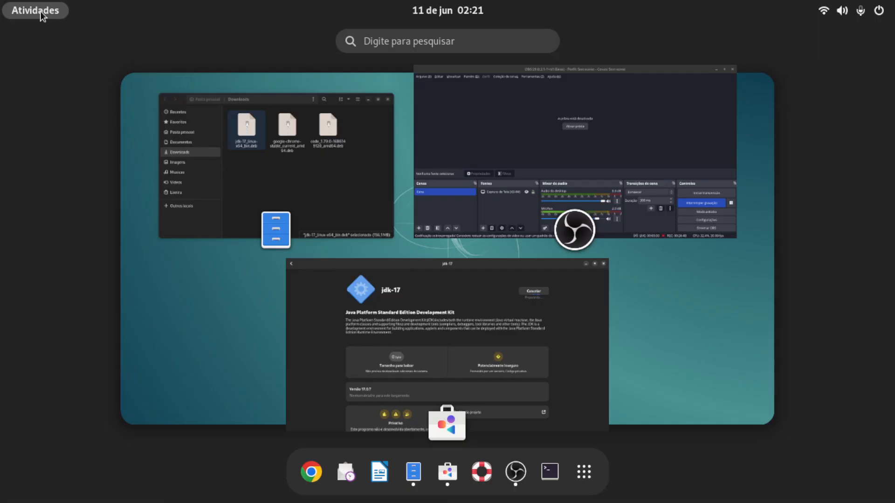
pyautogui.click(550, 473)
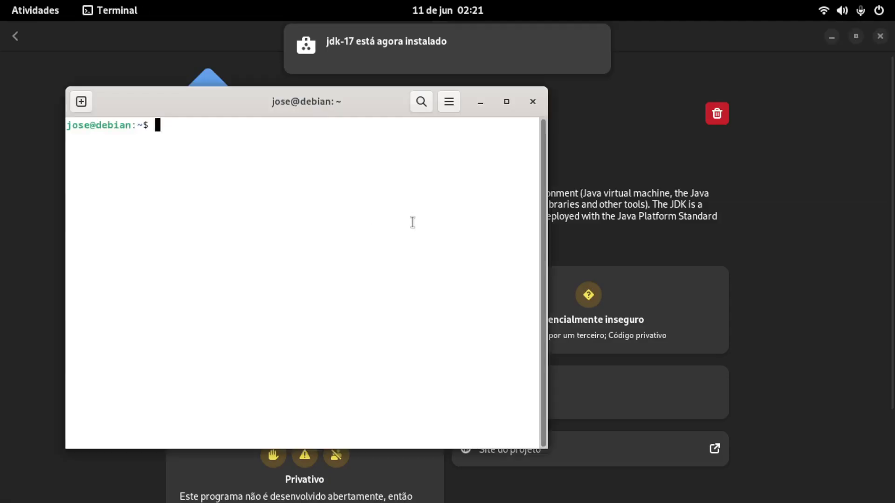
pyautogui.write('-ua')
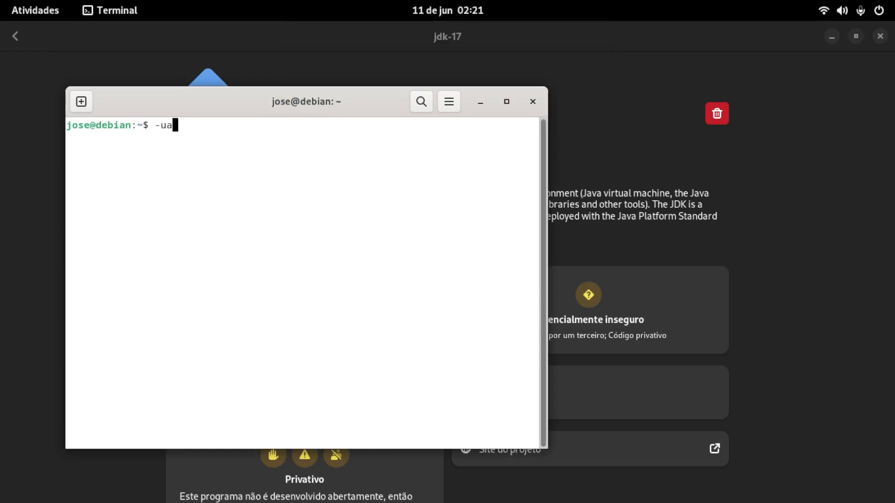
pyautogui.press('BackSpace')
pyautogui.write('name')
pyautogui.press('Return')
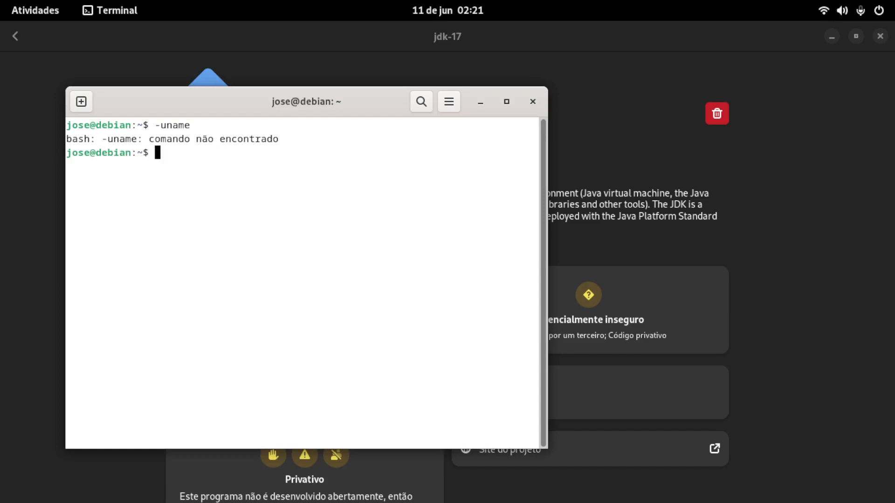
pyautogui.write('--uname')
pyautogui.press('Return')
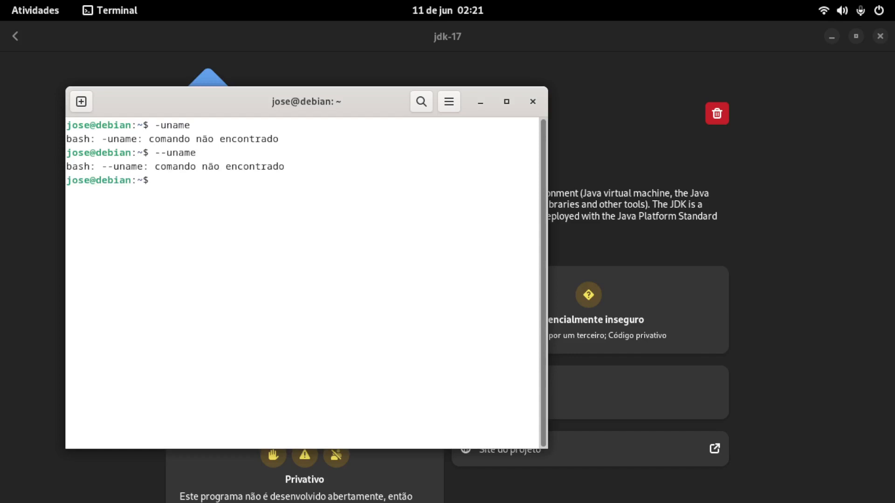
pyautogui.write('exit')
pyautogui.press('Return')
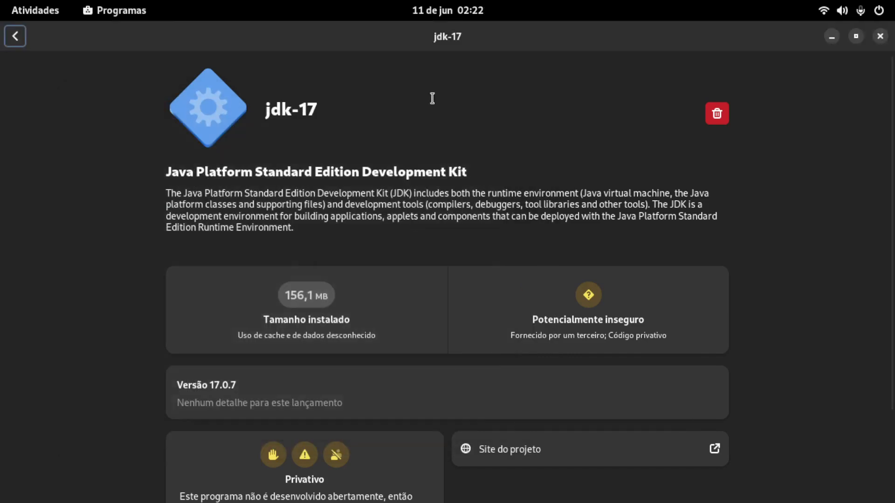
# Step: Install neofetch with sudo apt install neofetch in a new terminal, entering the account password and accepting the additional packages
pyautogui.click(50, 2)
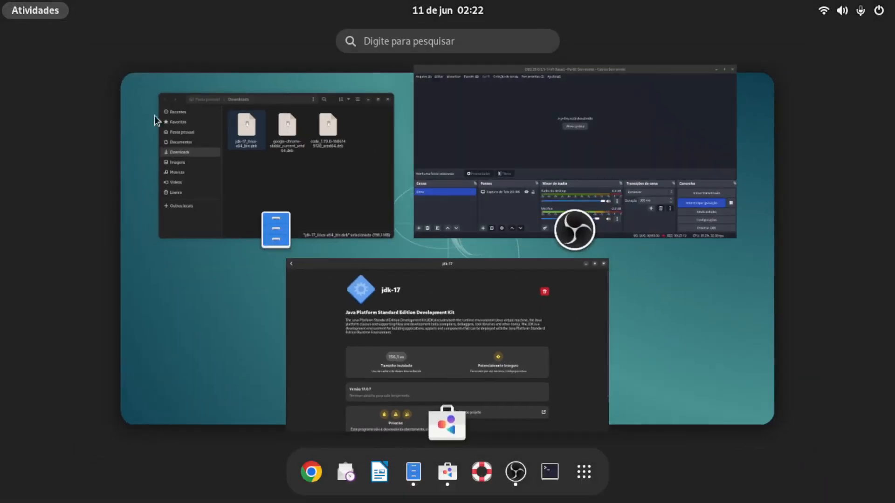
pyautogui.click(550, 471)
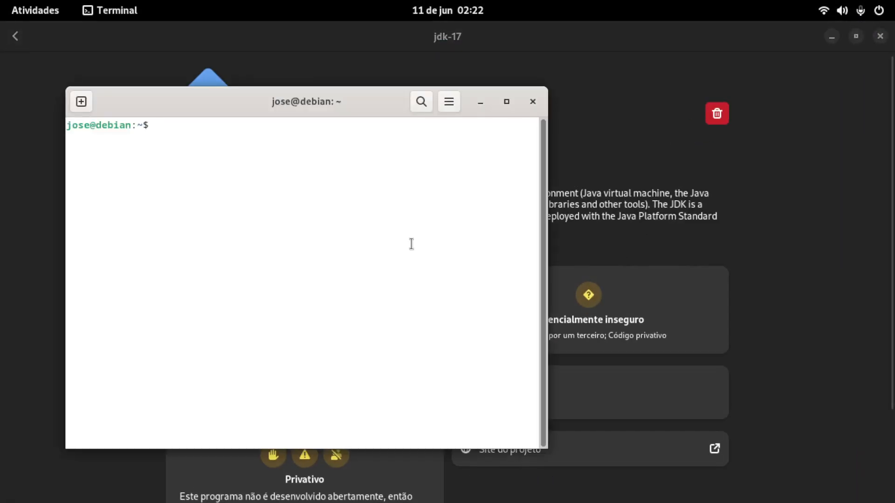
pyautogui.write('sudo apt ')
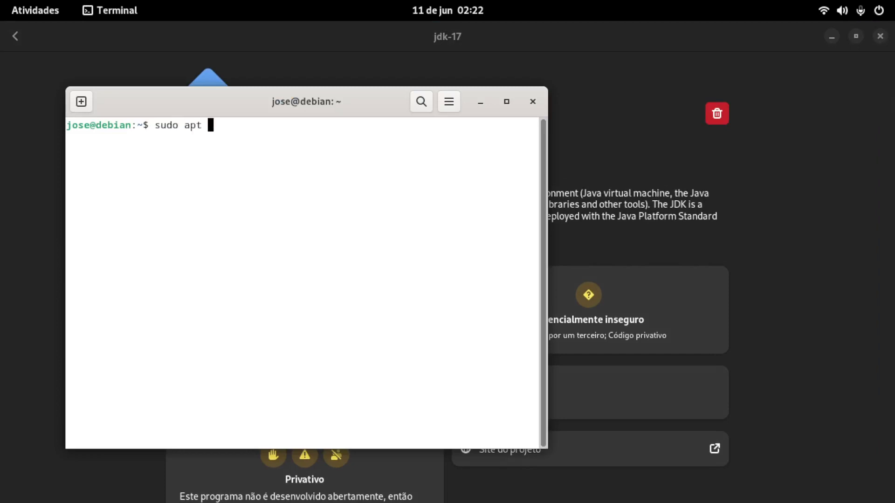
pyautogui.write('install neofetch')
pyautogui.press('Return')
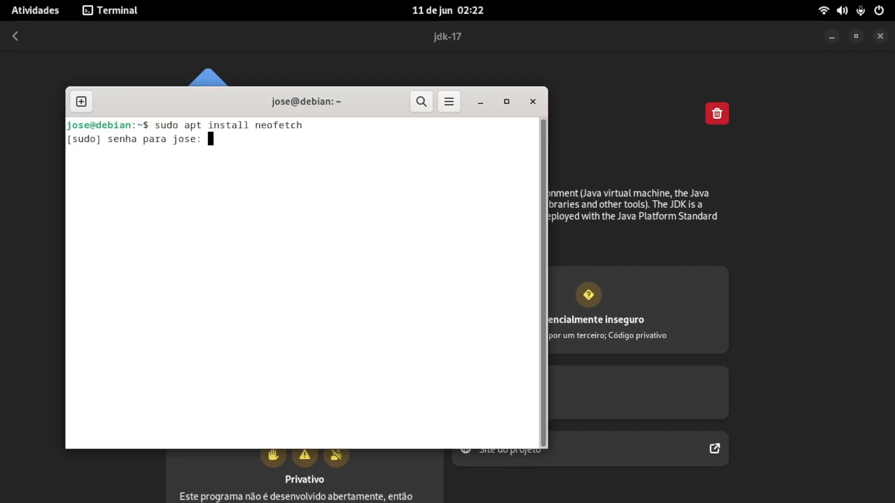
pyautogui.press('Return')
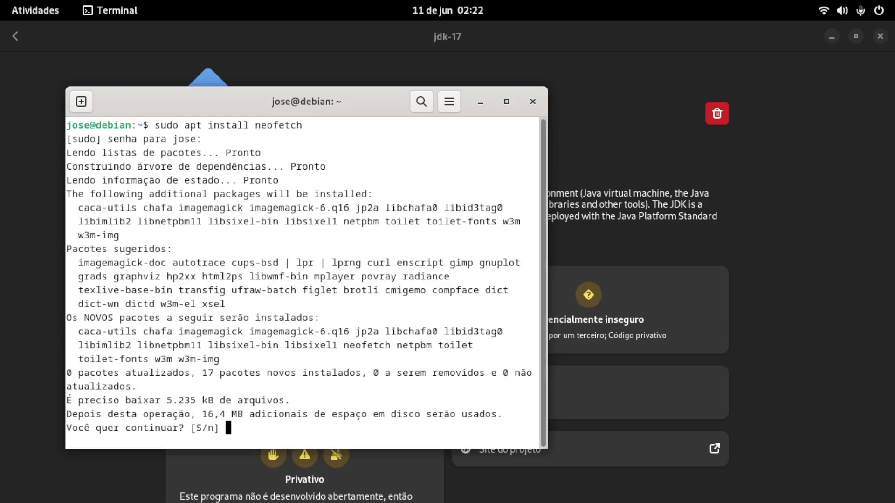
pyautogui.write('s')
pyautogui.press('Return')
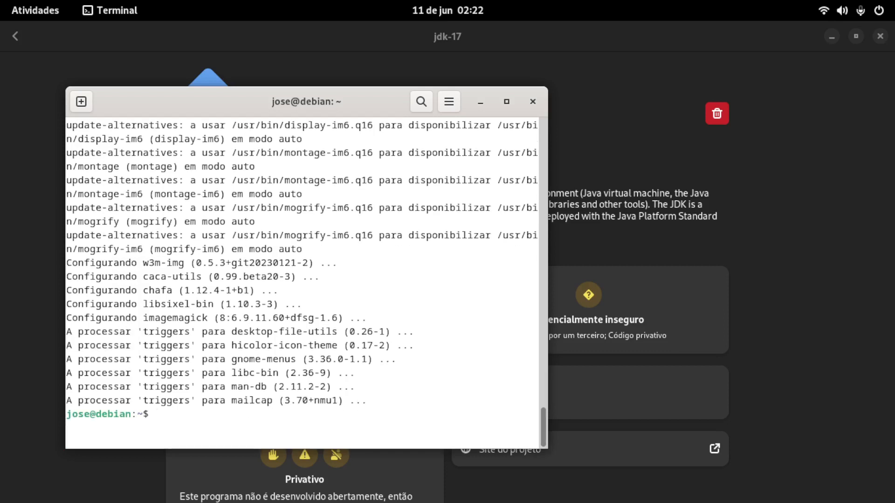
# Step: Exit the terminal and close the jdk-17 software page and the Downloads folder window
pyautogui.write('exit')
pyautogui.press('Return')
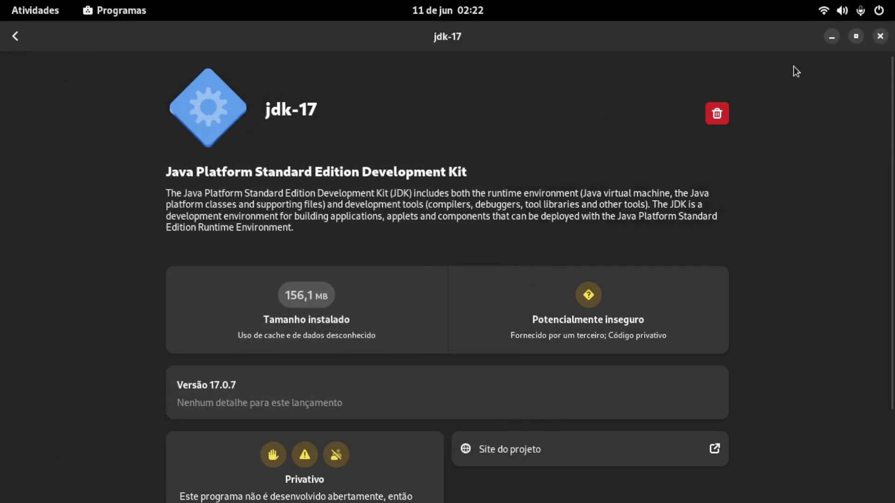
pyautogui.click(880, 36)
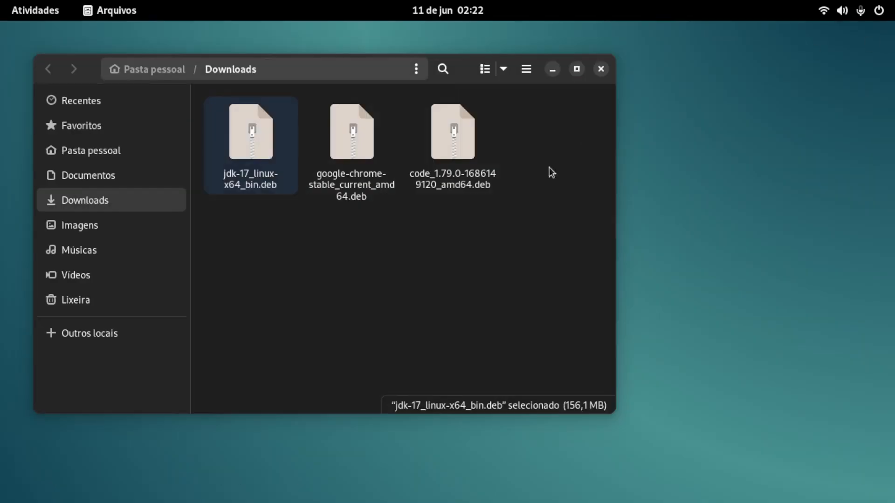
pyautogui.click(601, 70)
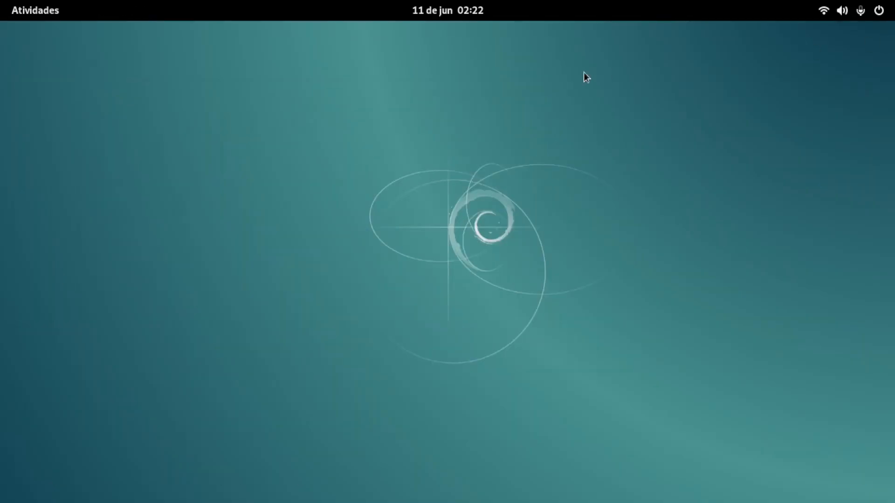
# Step: Run neofetch in a new terminal to show the system information, and bring up the overview of open windows
pyautogui.click(38, 13)
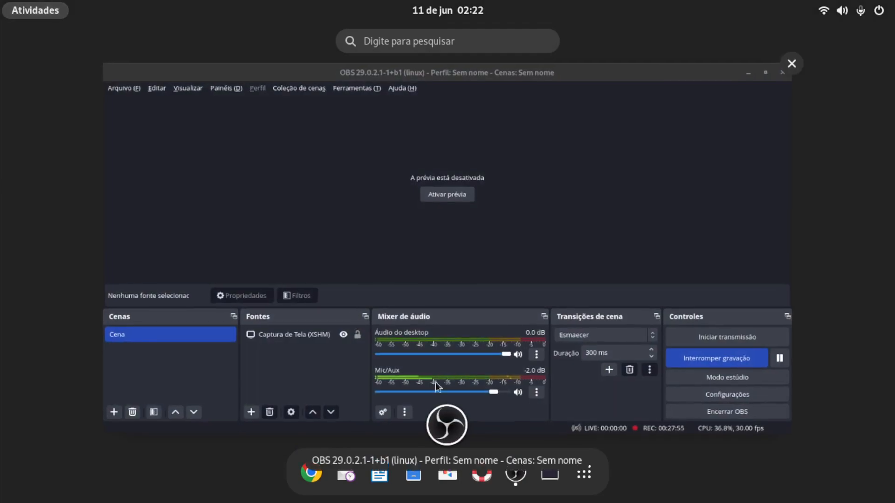
pyautogui.click(550, 471)
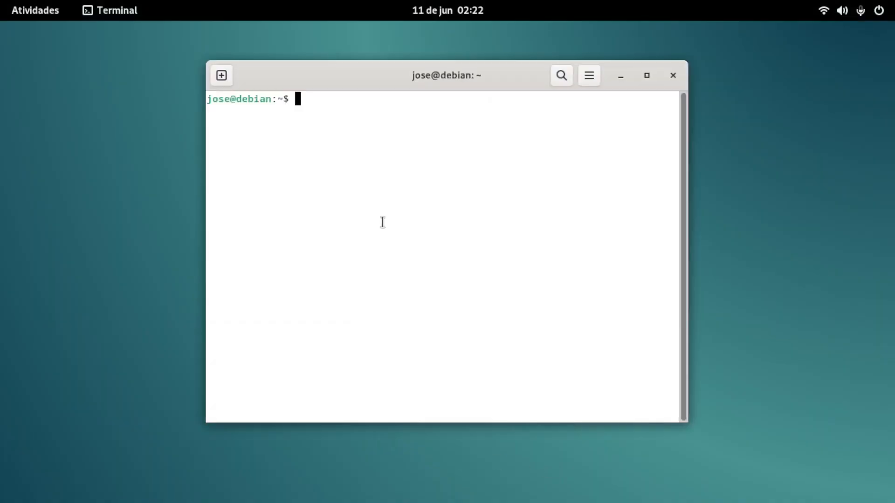
pyautogui.write('neofetch')
pyautogui.press('Return')
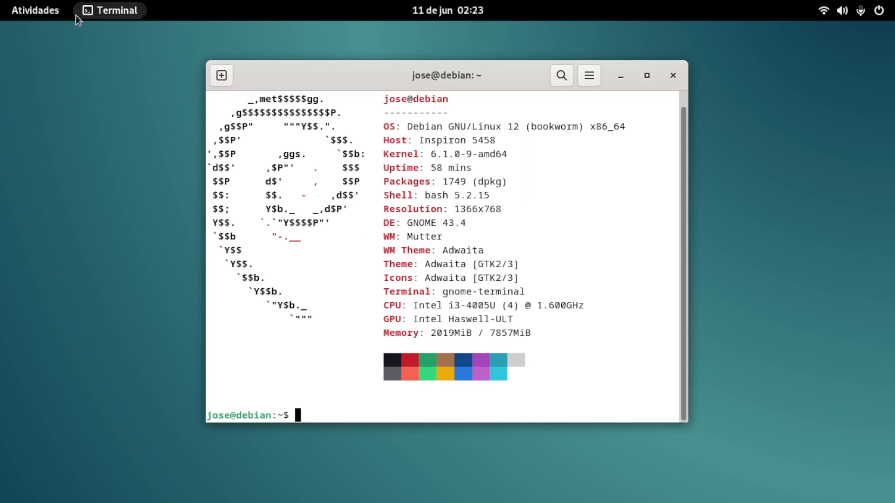
pyautogui.click(56, 15)
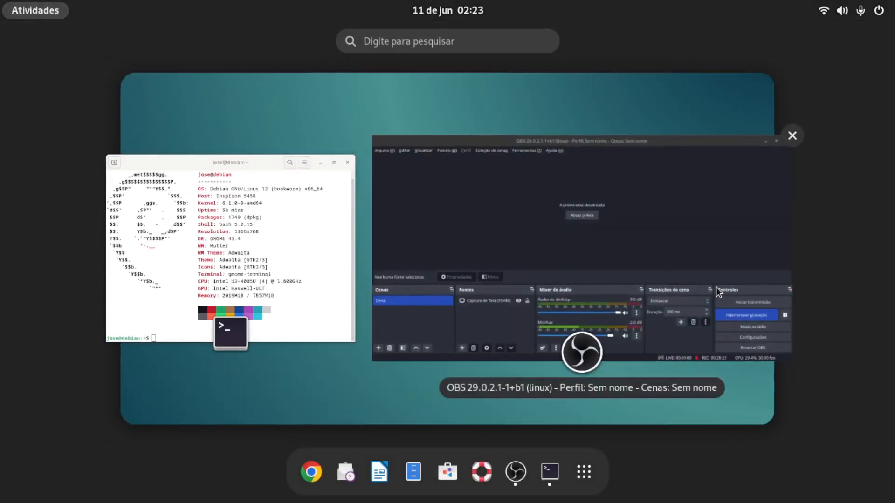